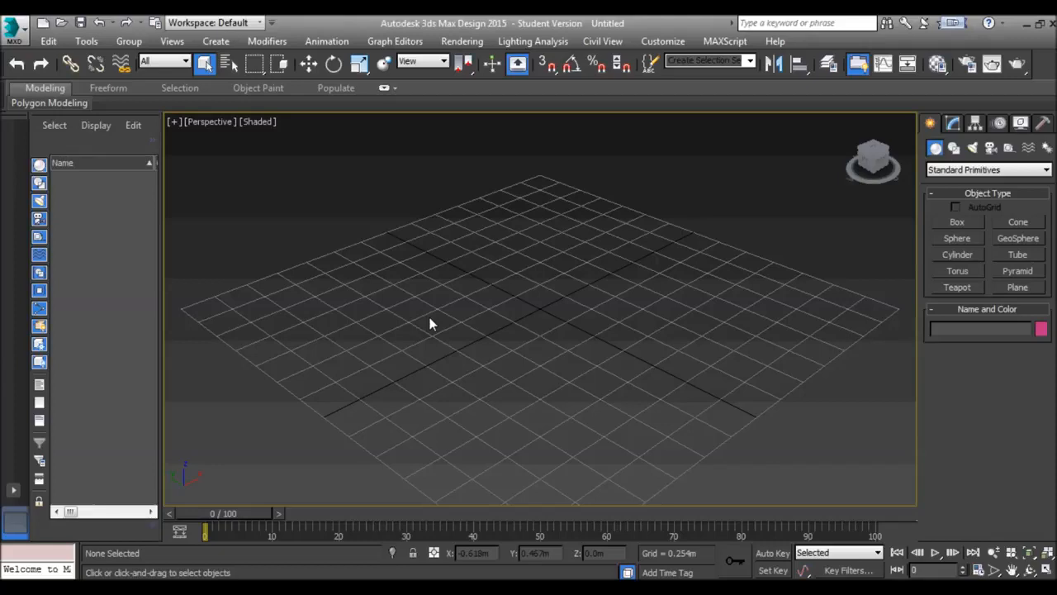
Step: Set snapping to Grid Points instead of Vertex and turn on the 3D snap
right_click(547, 72)
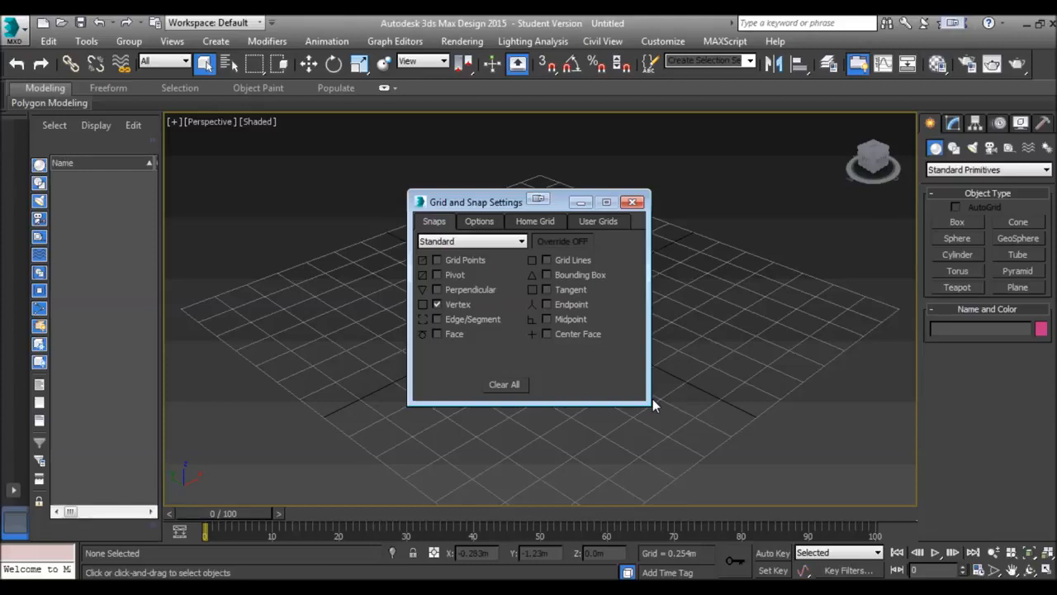
left_click(439, 259)
left_click(437, 304)
left_click(634, 203)
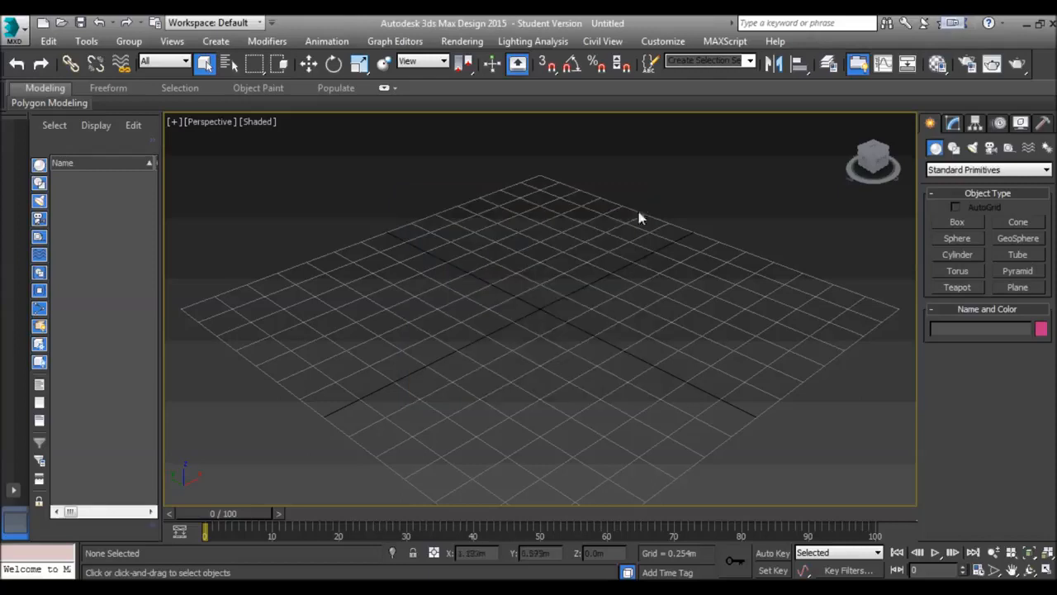
left_click(547, 64)
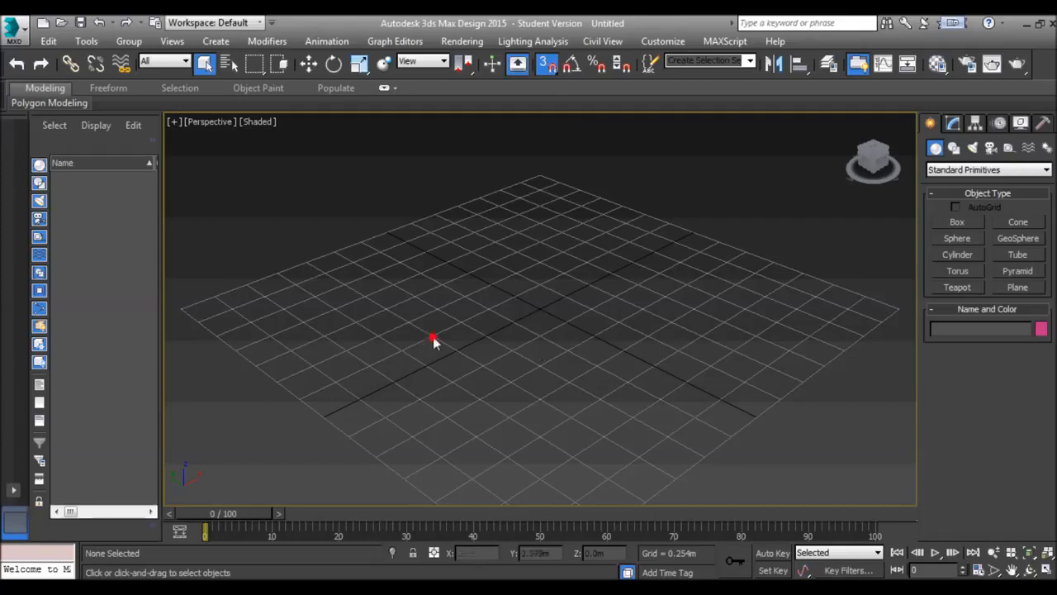
Step: Try drawing a box with grid-point snapping, and switch the snap type to Vertex only
left_click(956, 222)
left_click_drag(641, 377, 645, 338)
right_click(645, 337)
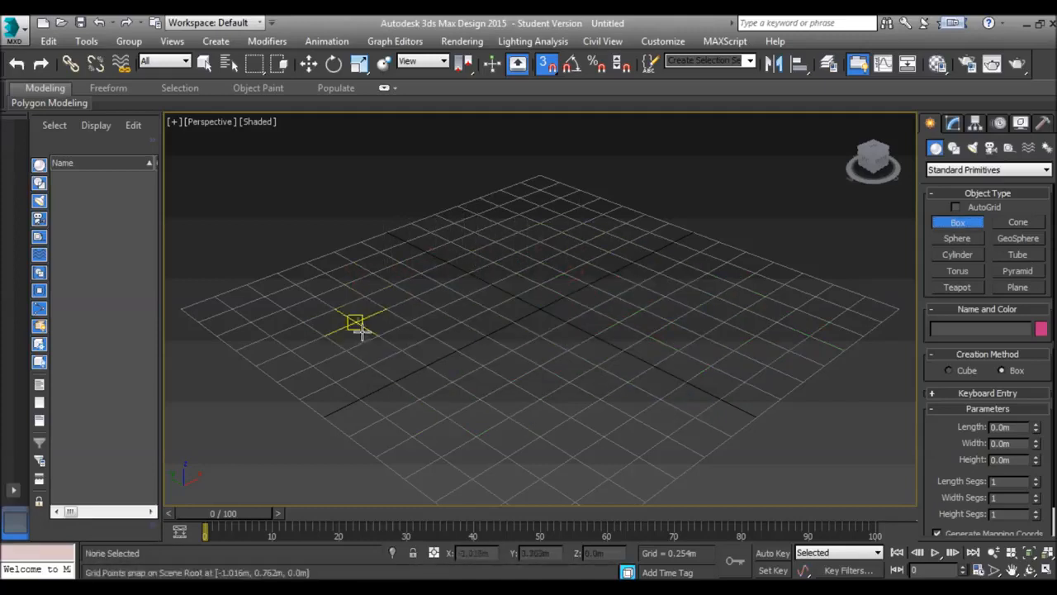
right_click(546, 64)
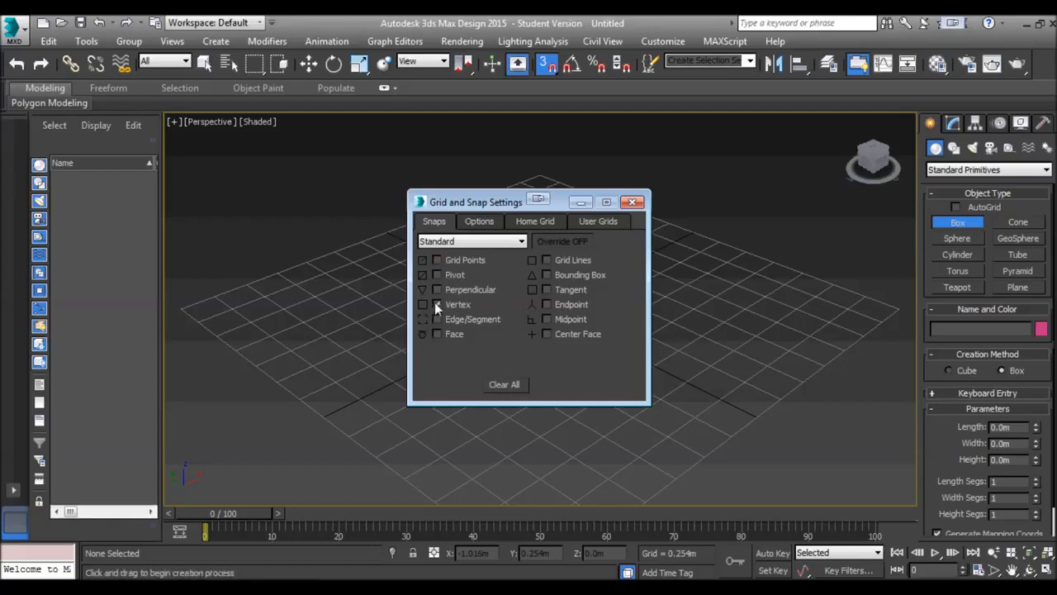
left_click(631, 201)
Step: Draw a box about 0.76 m high in the middle of the grid and convert it to an editable poly
left_click_drag(381, 294, 757, 327)
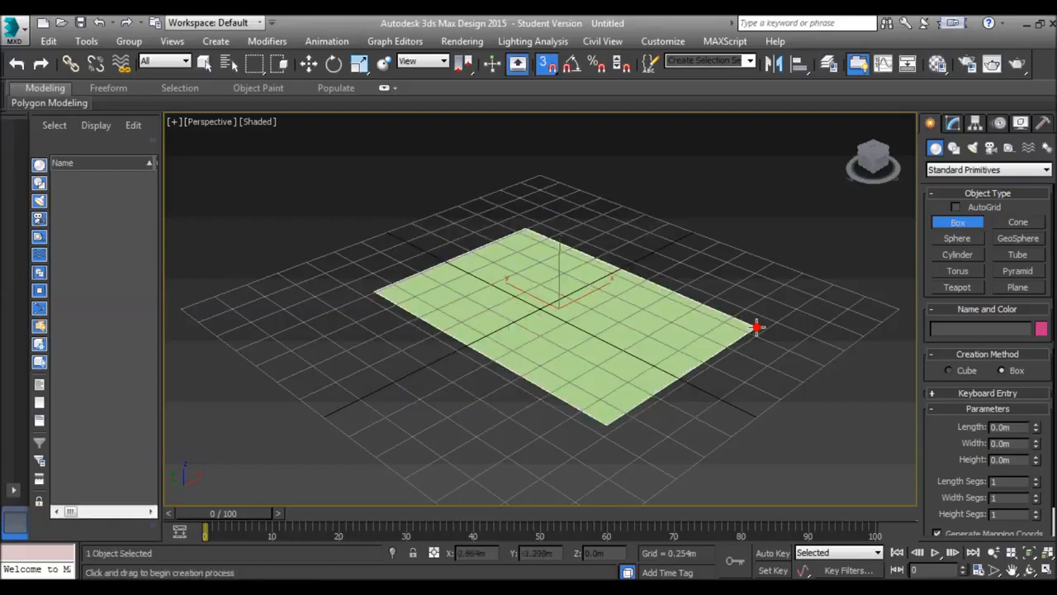
left_click(694, 206)
right_click(610, 272)
right_click(614, 274)
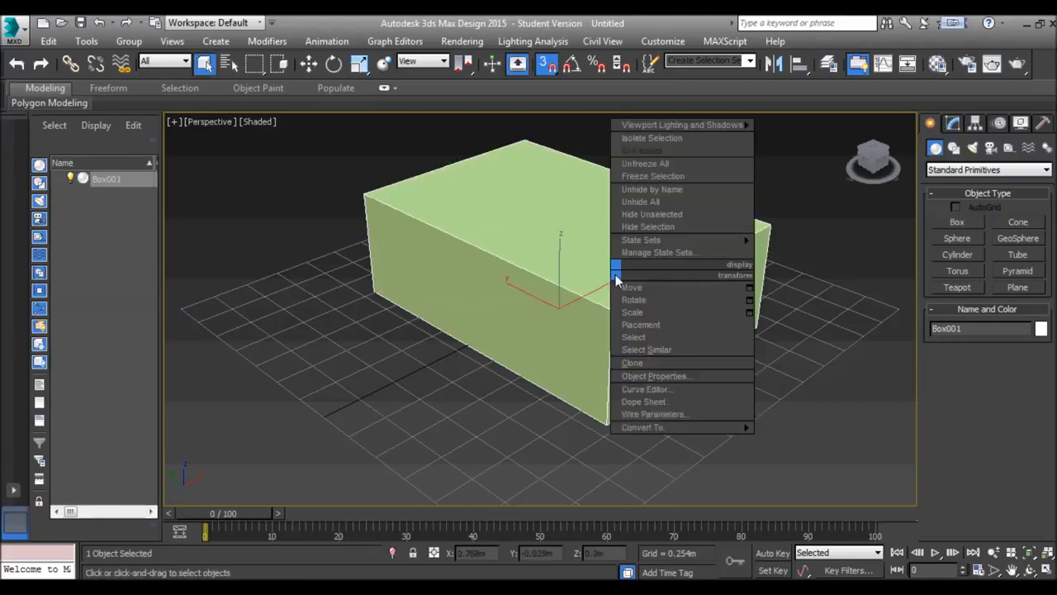
mouse_move(634, 427)
left_click(806, 438)
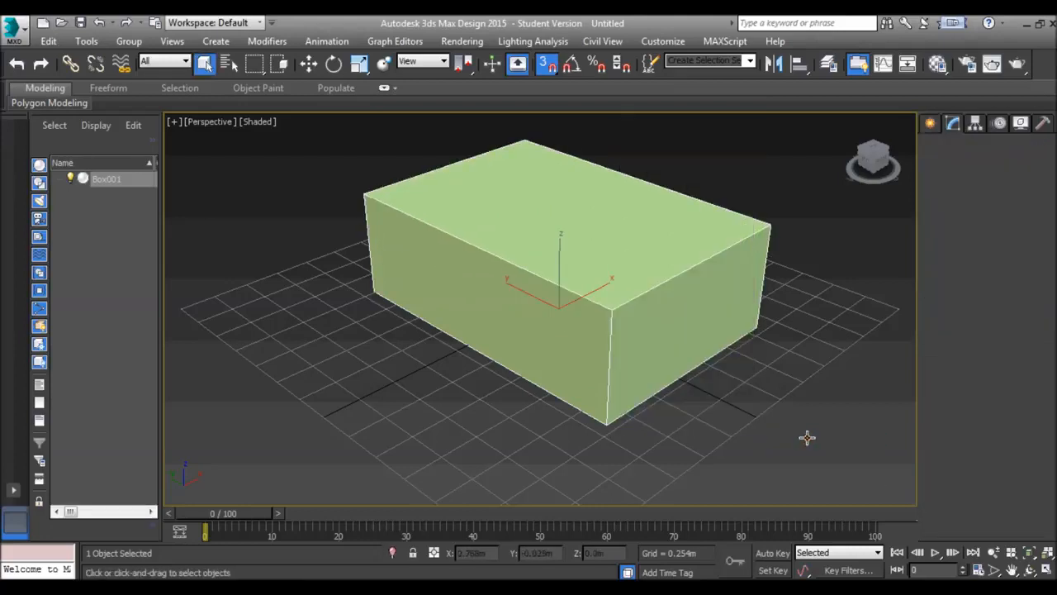
Step: Move one upper corner vertex of the box outward to about X 0.769 m, Y -1.37 m and leave vertex editing
left_click(947, 343)
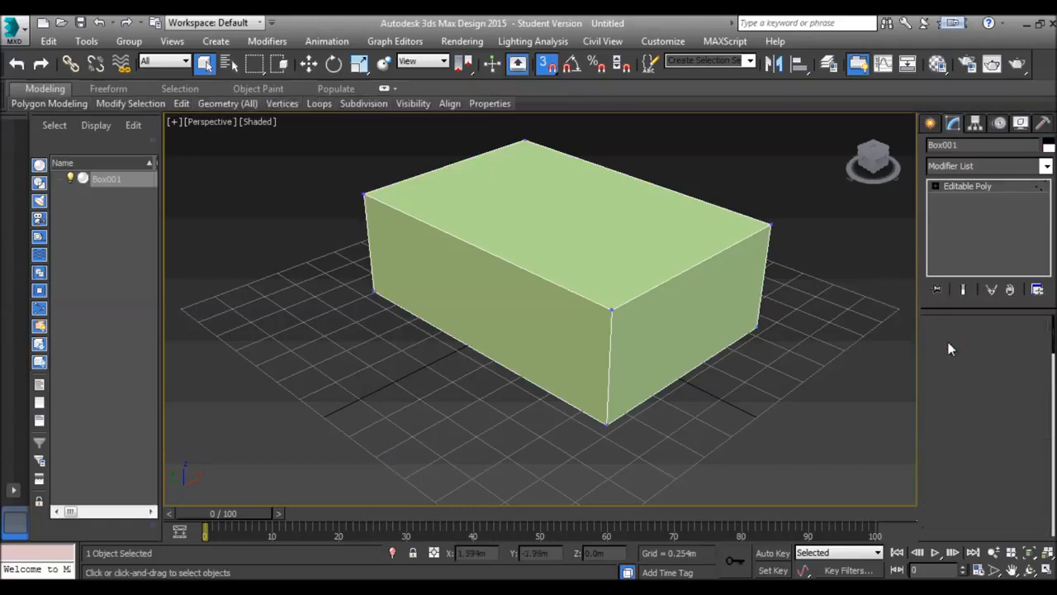
left_click(770, 224)
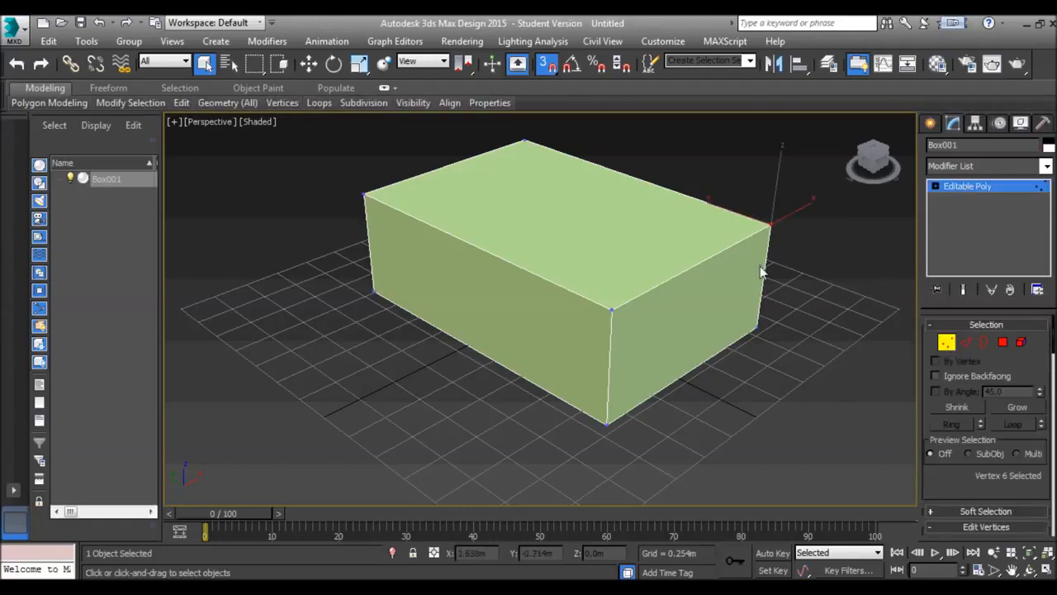
key("w")
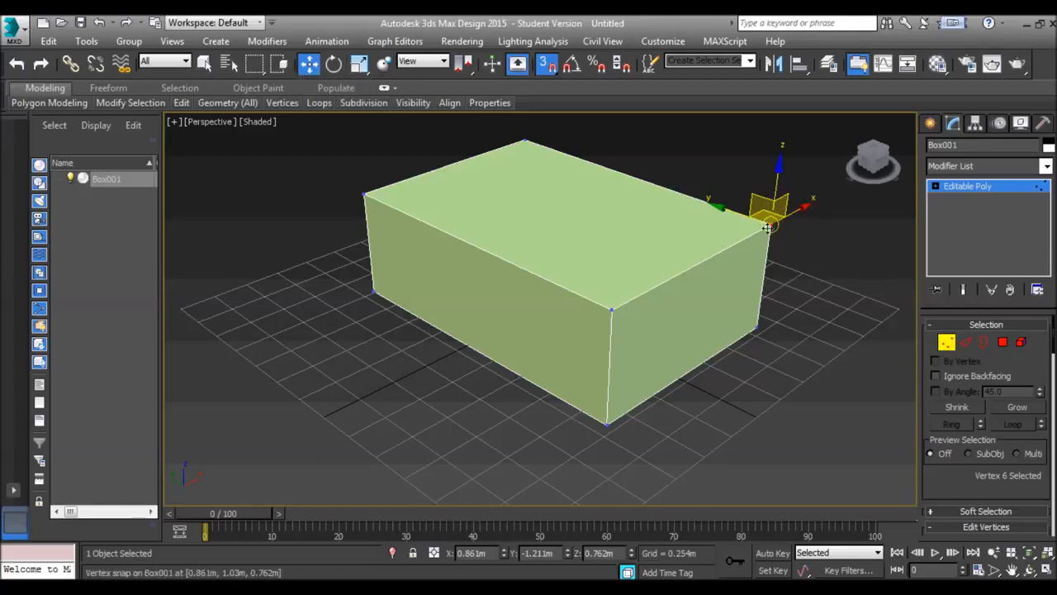
mouse_move(774, 227)
left_mouse_down()
mouse_move(738, 260)
mouse_move(609, 313)
mouse_move(616, 306)
mouse_move(366, 196)
mouse_move(656, 290)
mouse_move(613, 311)
mouse_move(708, 284)
mouse_move(783, 235)
left_mouse_up()
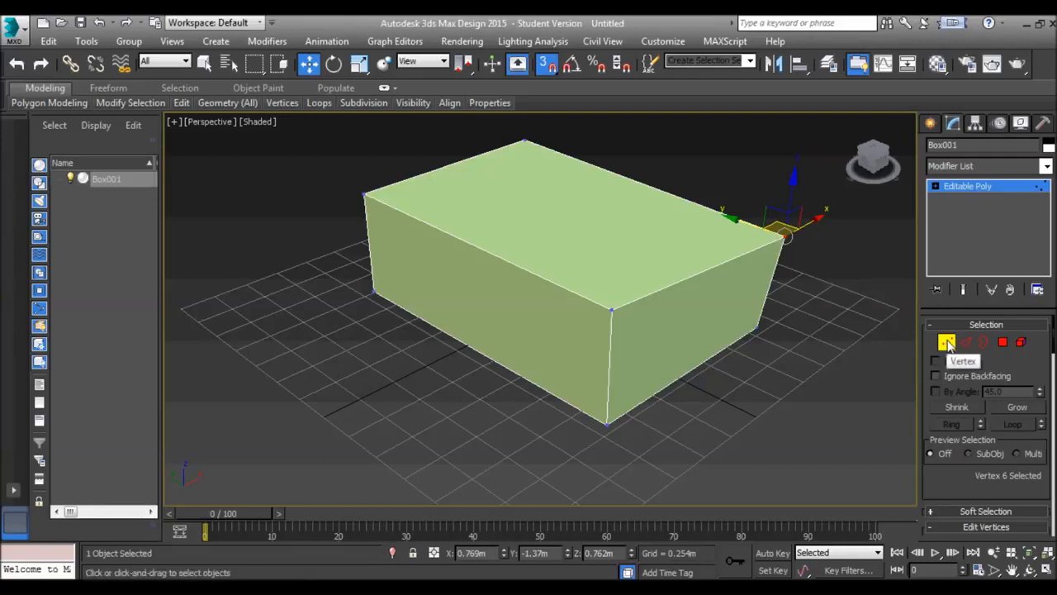
left_click(948, 342)
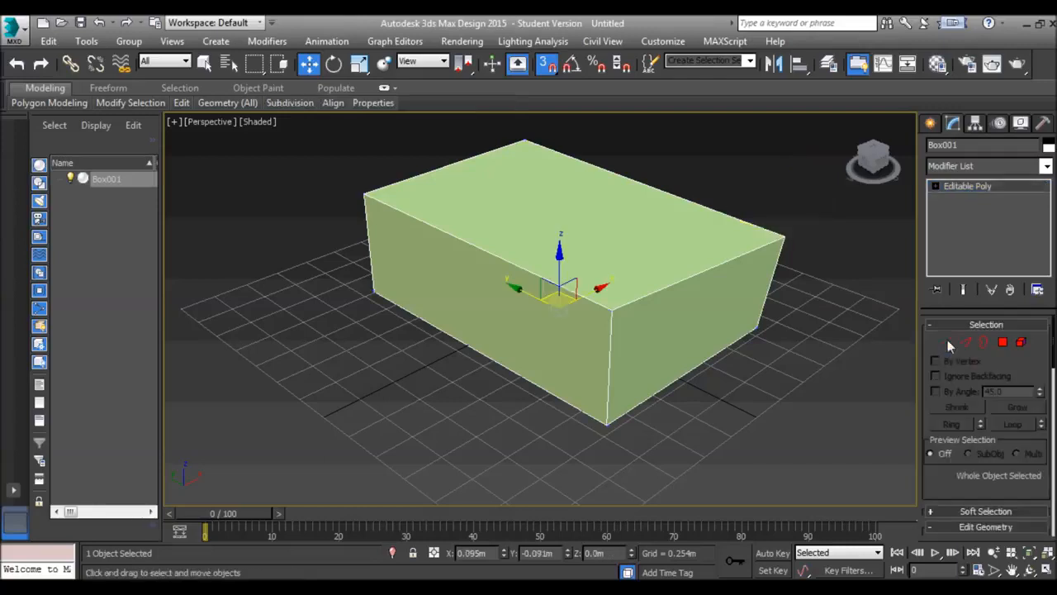
Step: Turn on Angle Snap, rotate the box about its Y axis, and rotate it again with the 3D snap turned off
left_click(570, 66)
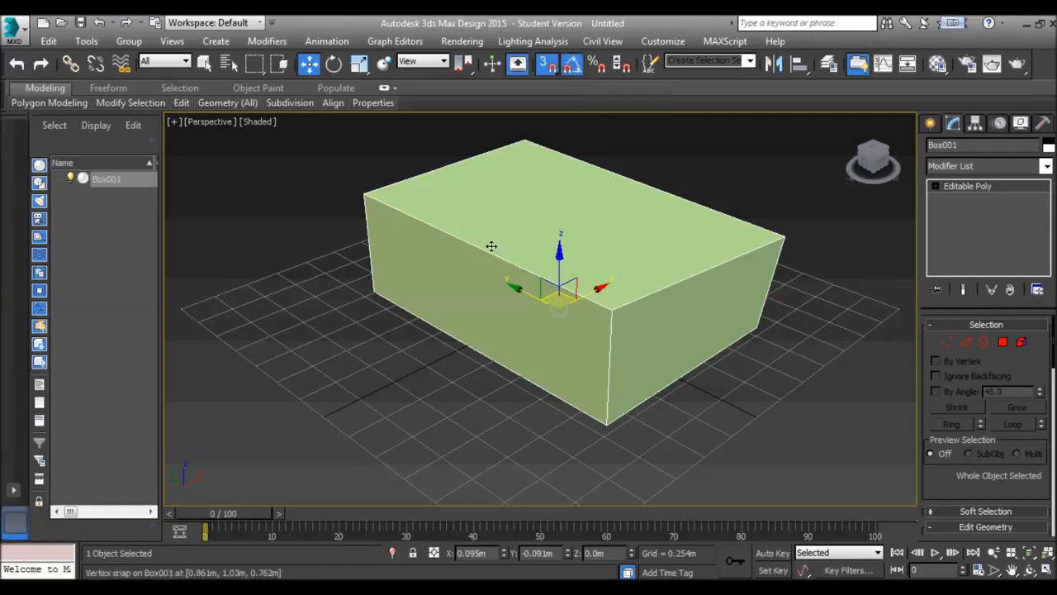
left_click(334, 64)
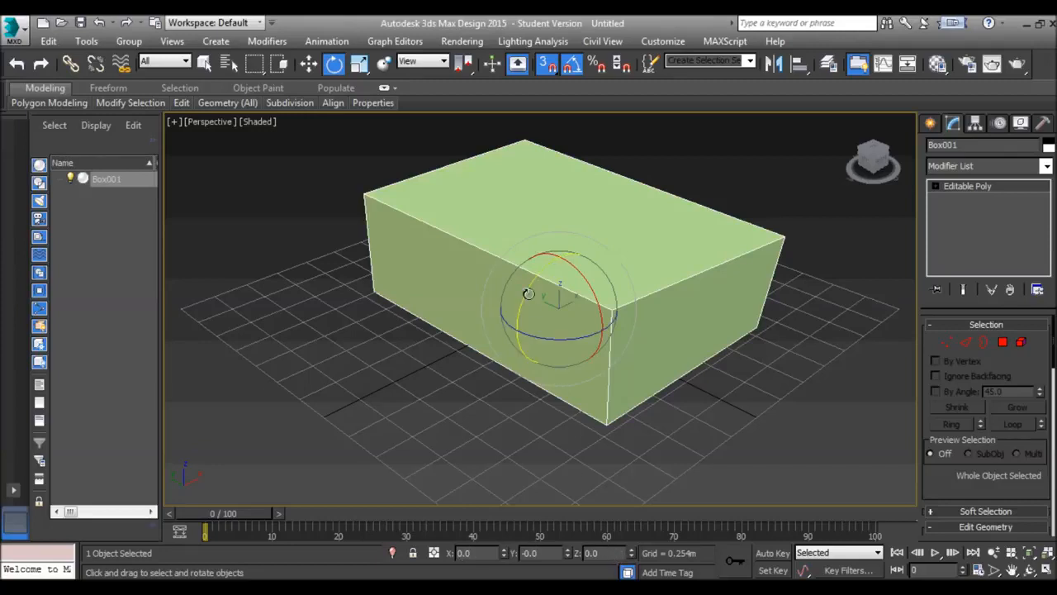
left_click_drag(529, 293, 498, 356)
left_click(554, 68)
left_click_drag(535, 281, 538, 239)
Step: Turn off Angle Snap, rotate the box freely about its Y axis, and undo the rotations
left_click(572, 65)
left_click_drag(531, 279, 544, 307)
right_click(544, 307)
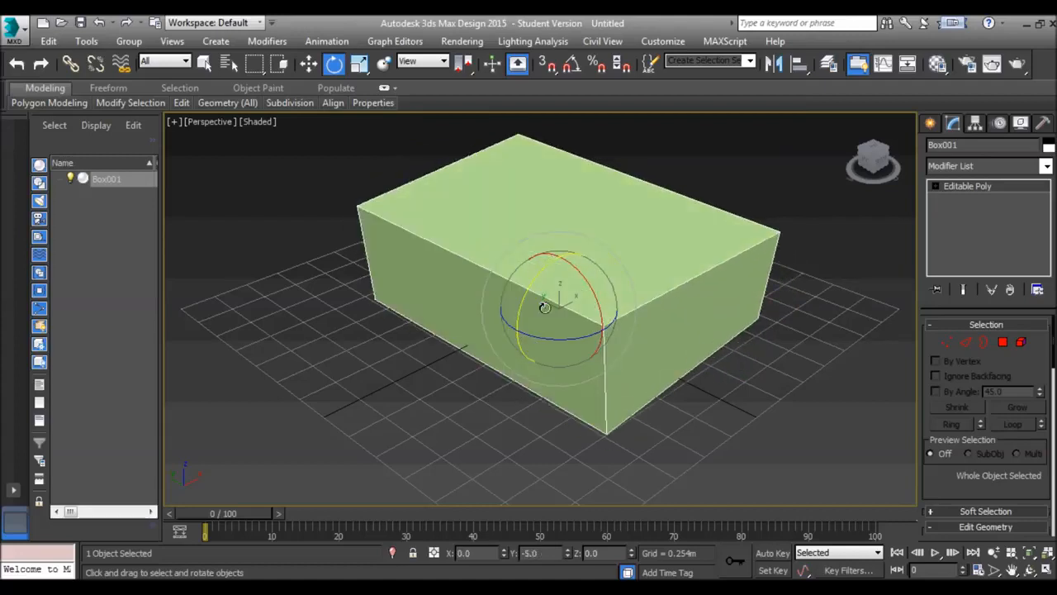
key("ctrl+z")
key("ctrl+z")
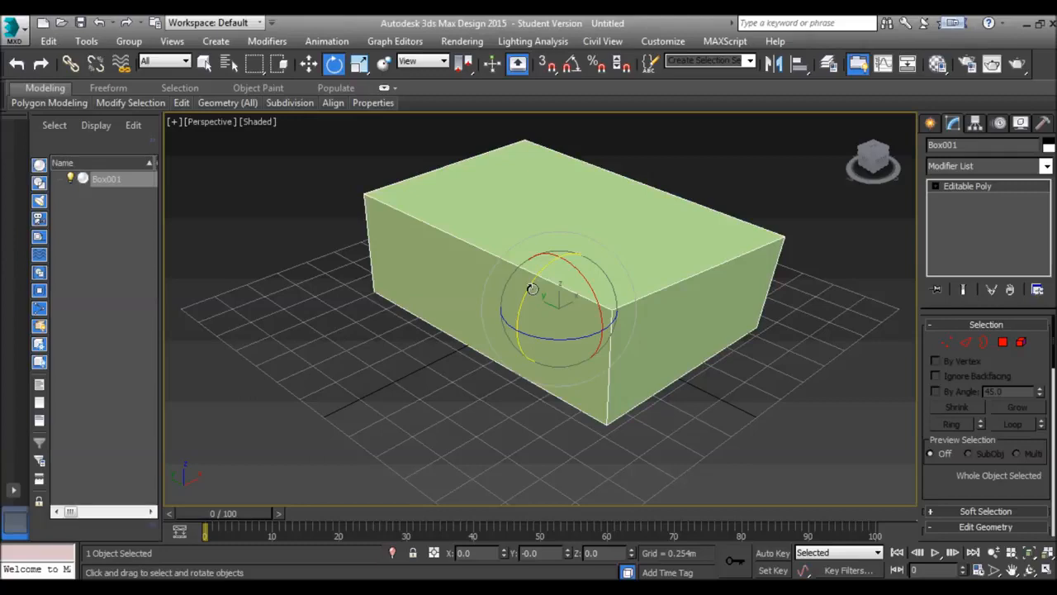
Step: Turn on Percent Snap, scale the box uniformly down to 40% and return it to 100%
left_click(597, 67)
left_click(358, 64)
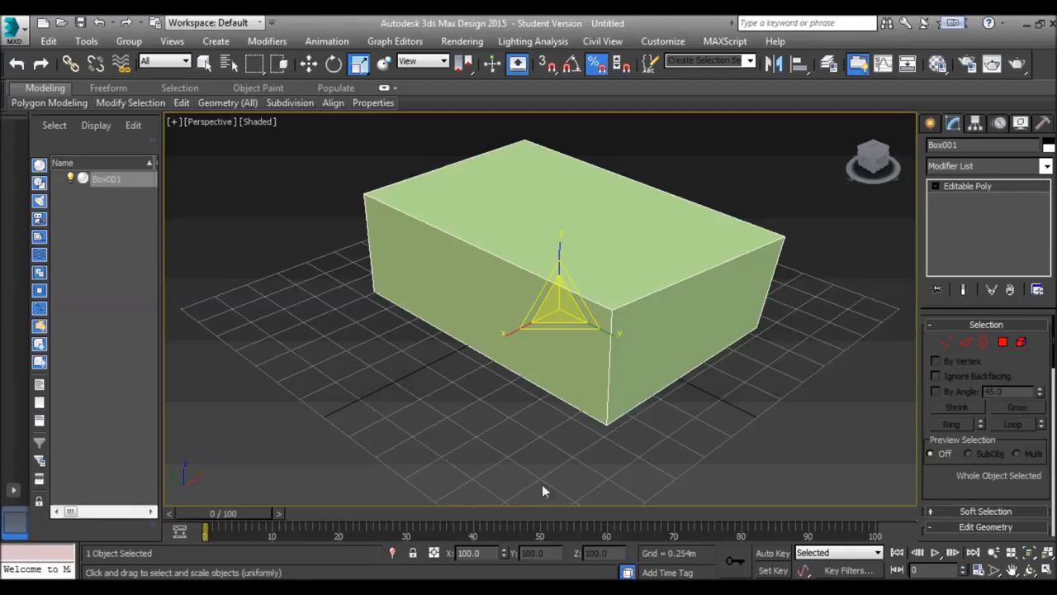
left_click_drag(566, 309, 571, 446)
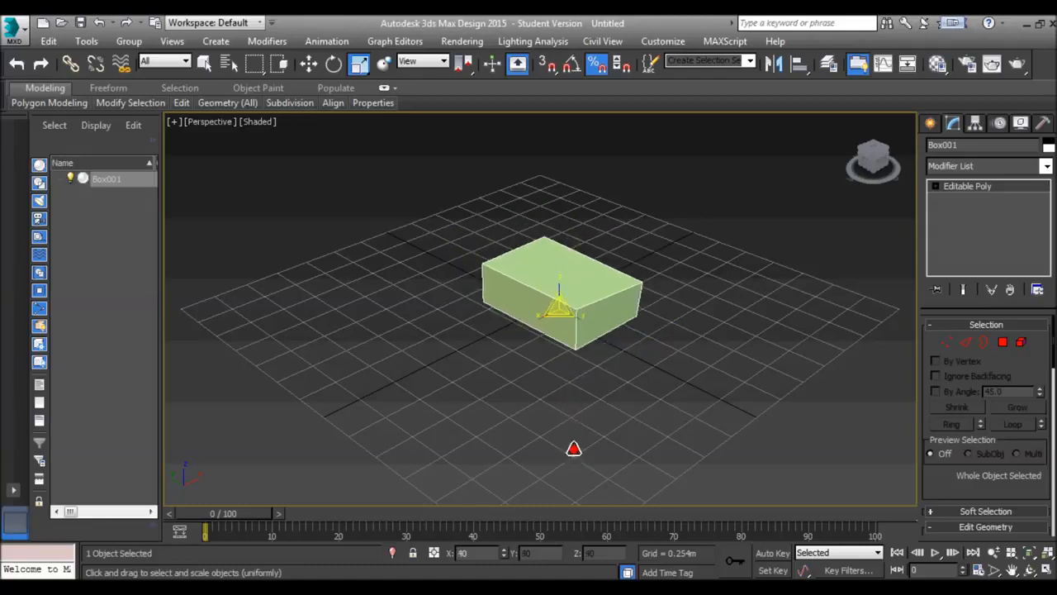
left_click_drag(573, 408, 569, 307)
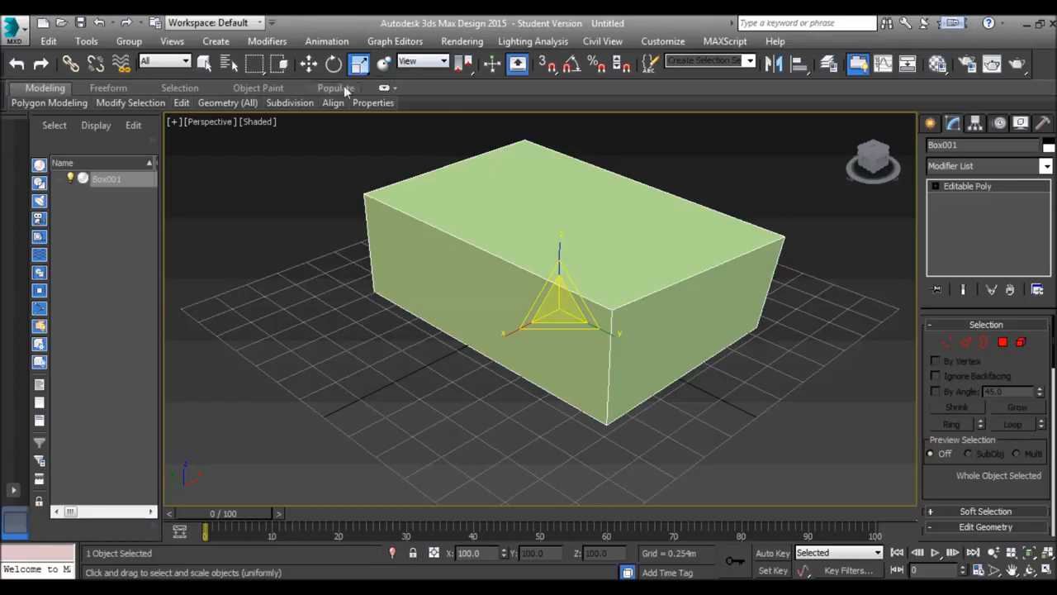
Step: Move the box along X to about 2.06 m, turn on Spinner Snap and nudge its X position further
left_click(308, 65)
left_click_drag(727, 234, 722, 162)
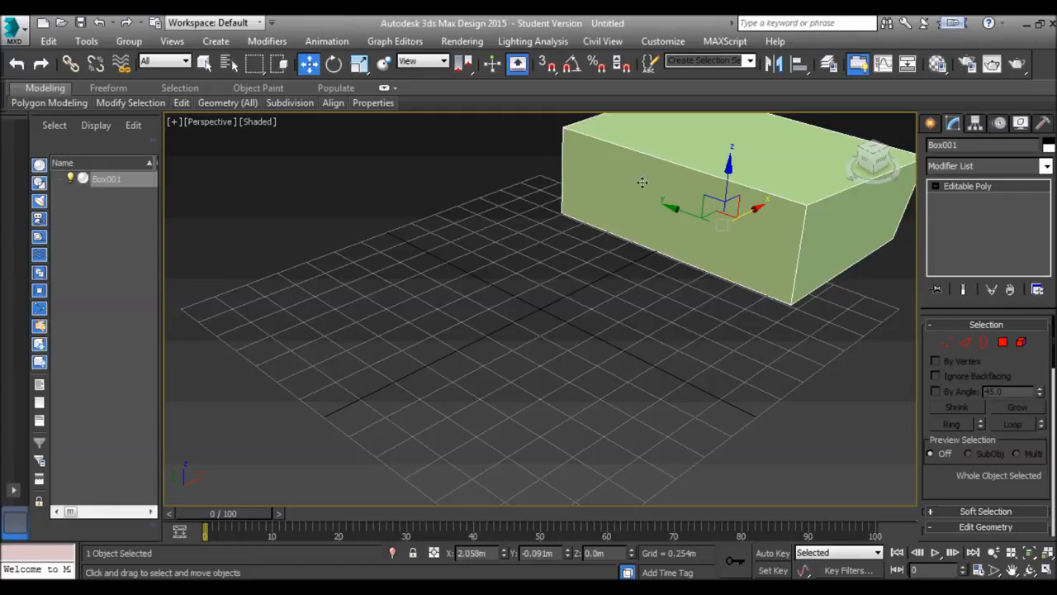
left_click(622, 64)
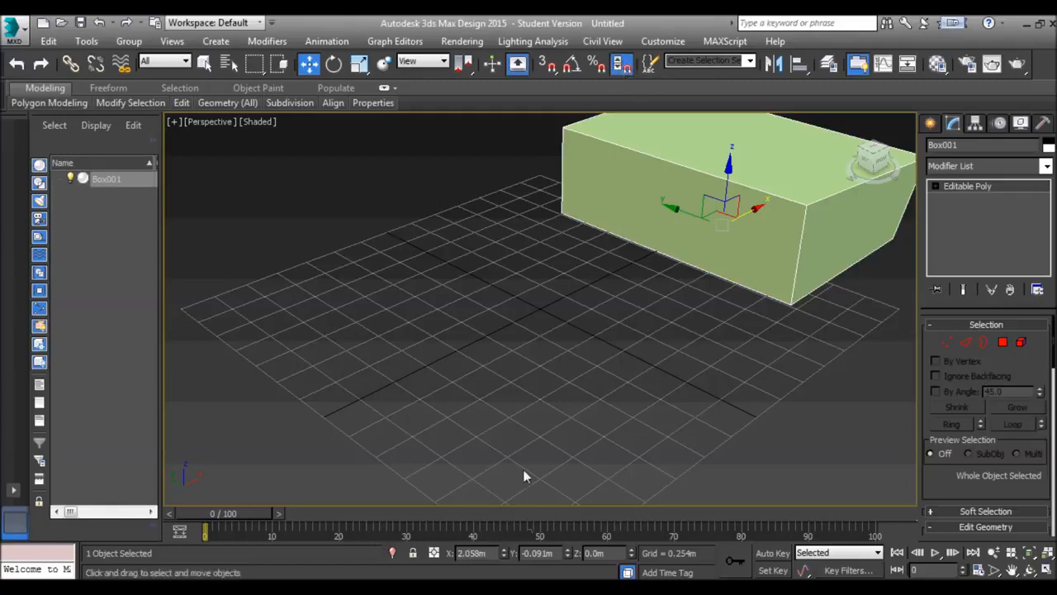
left_click_drag(501, 553, 505, 553)
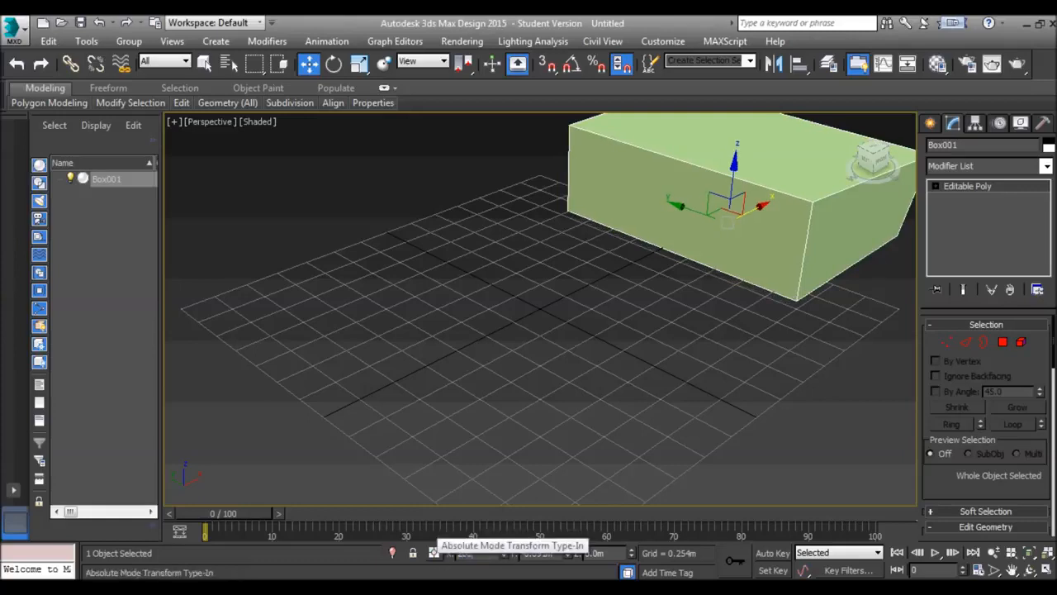
Step: Set the box's X position to 200 m and bring it back to 0
key("Return")
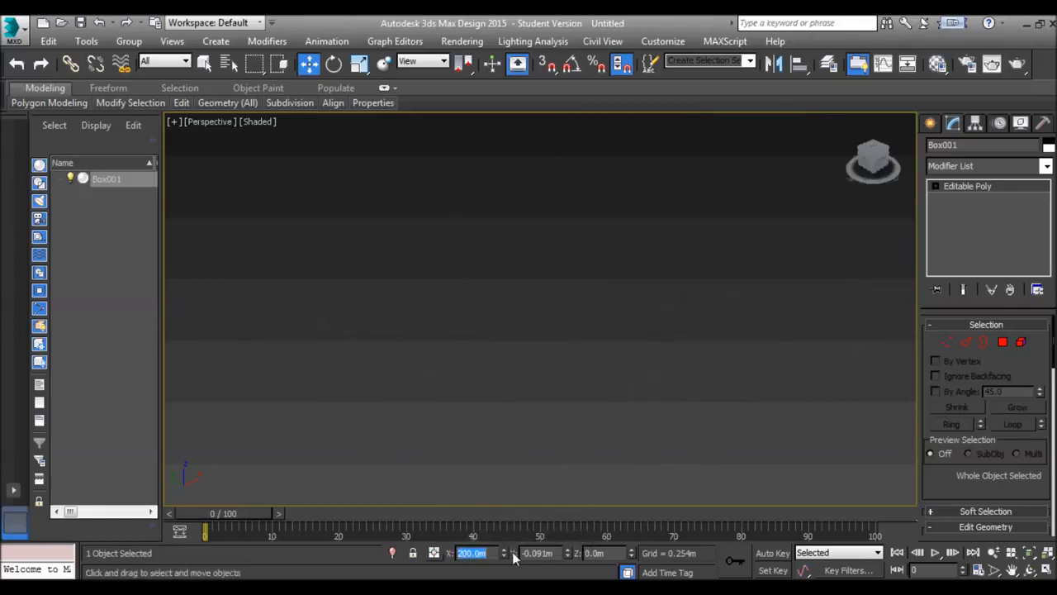
type("0")
key("Return")
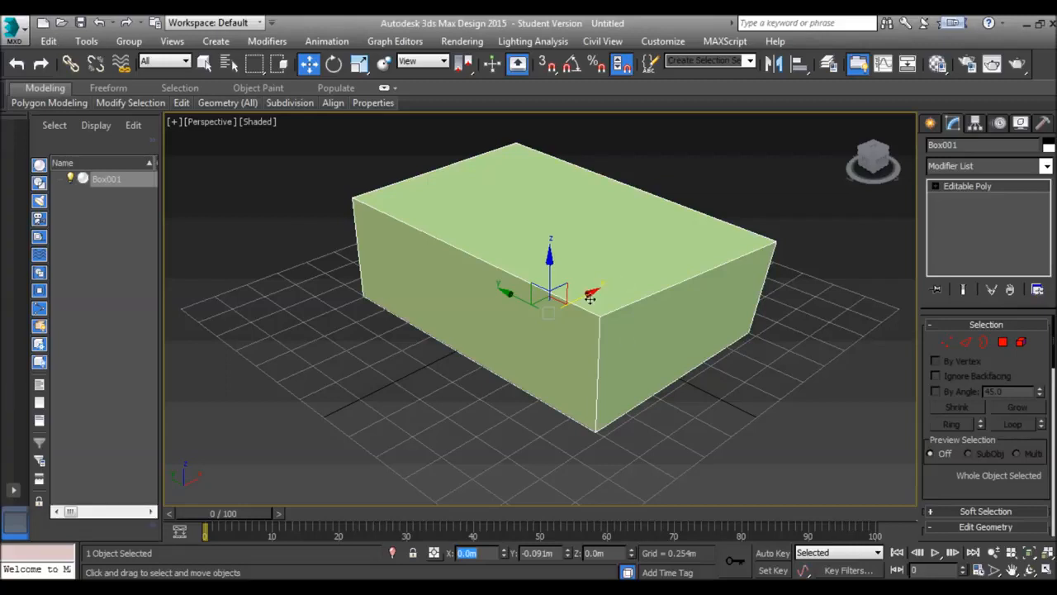
Step: Raise the box's X position to about 0.054 m and to about 0.61 m, setting it back to 0 each time
left_click_drag(504, 553, 505, 486)
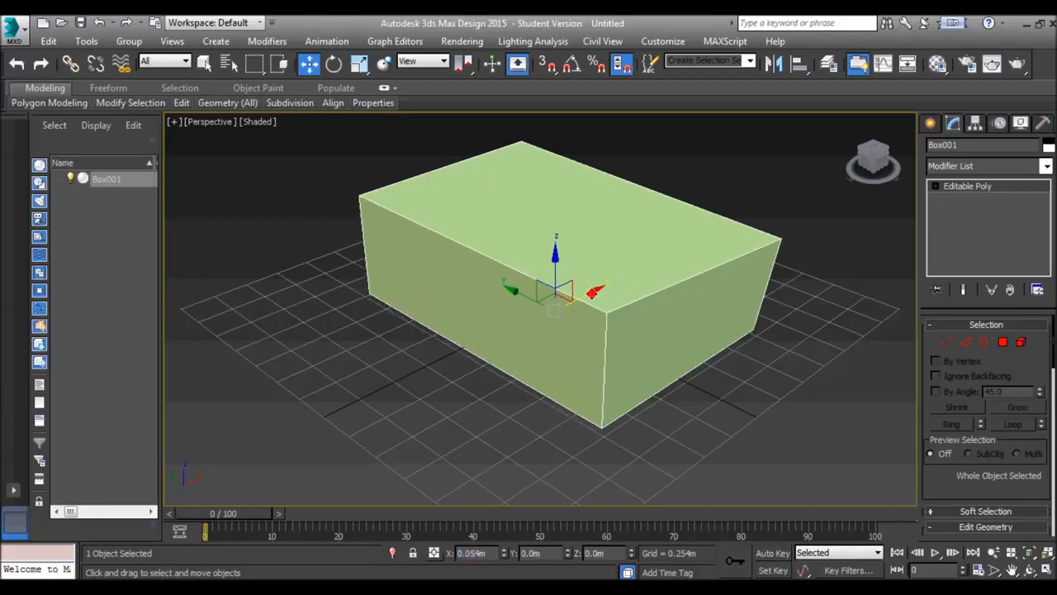
double_click(488, 553)
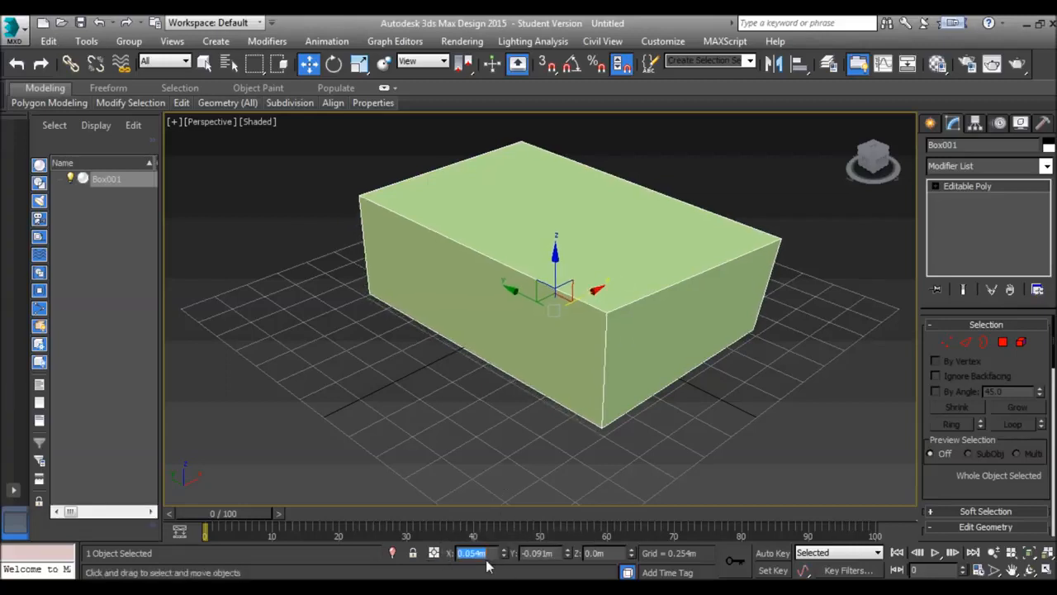
type("0")
key("Return")
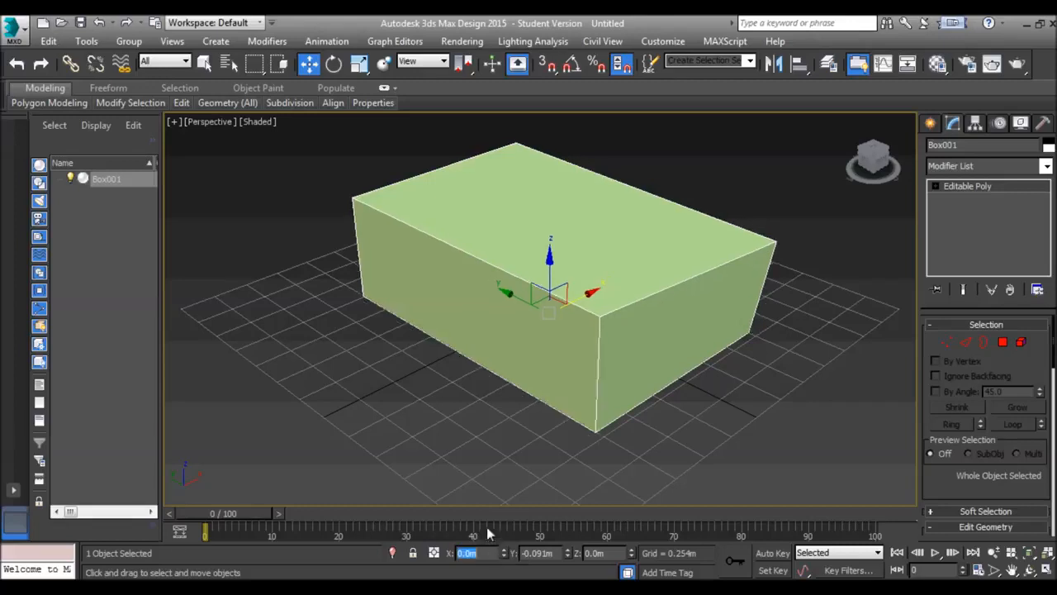
left_click_drag(507, 555, 435, 564)
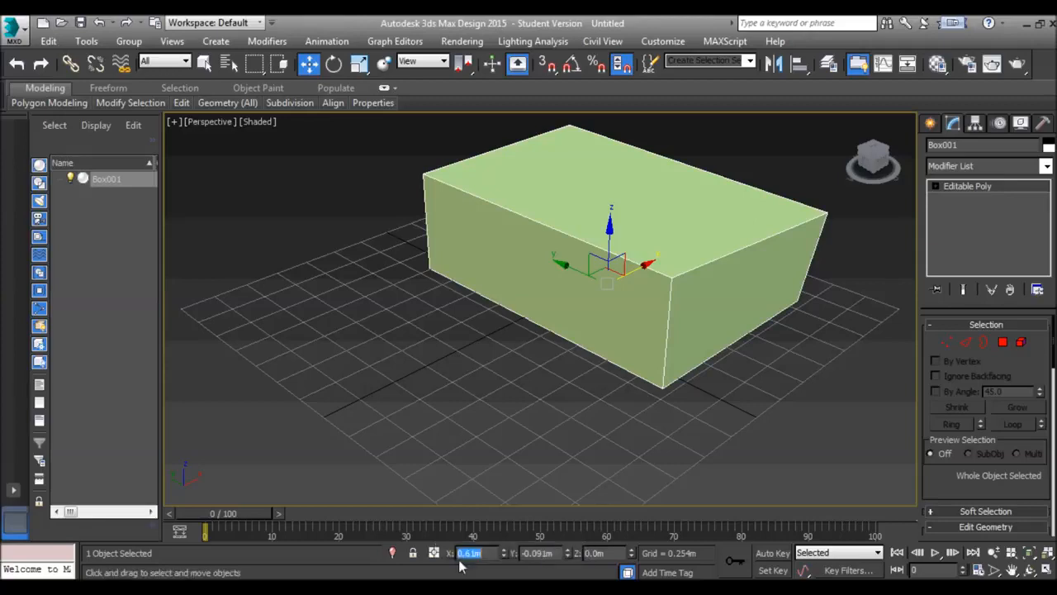
type("0")
key("Return")
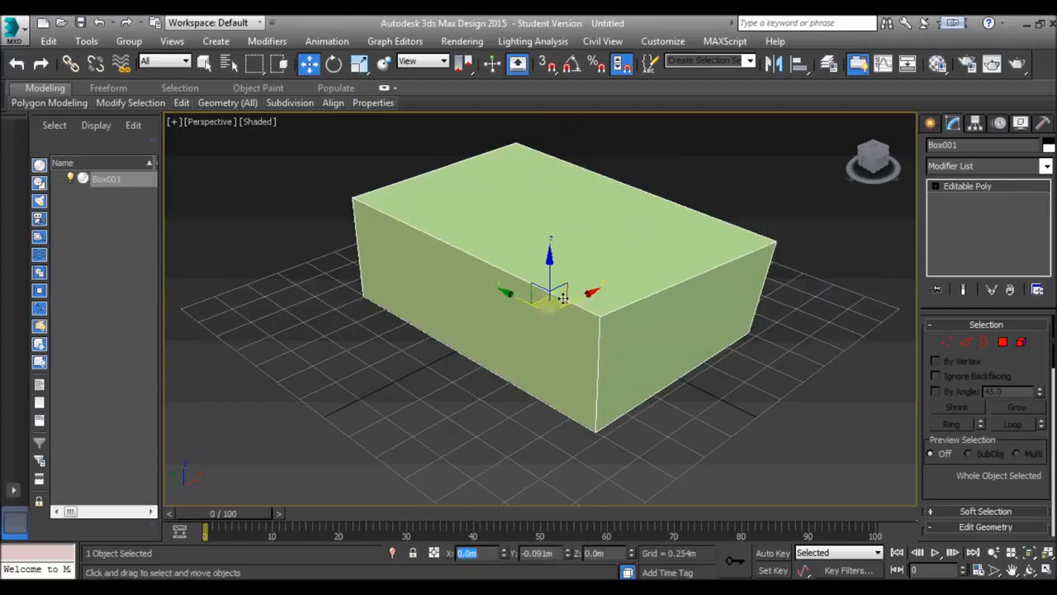
Step: Move the box to about X 0.5 m, Y 1.6 m and reset both its X and Y positions to 0
left_click_drag(542, 295, 444, 204)
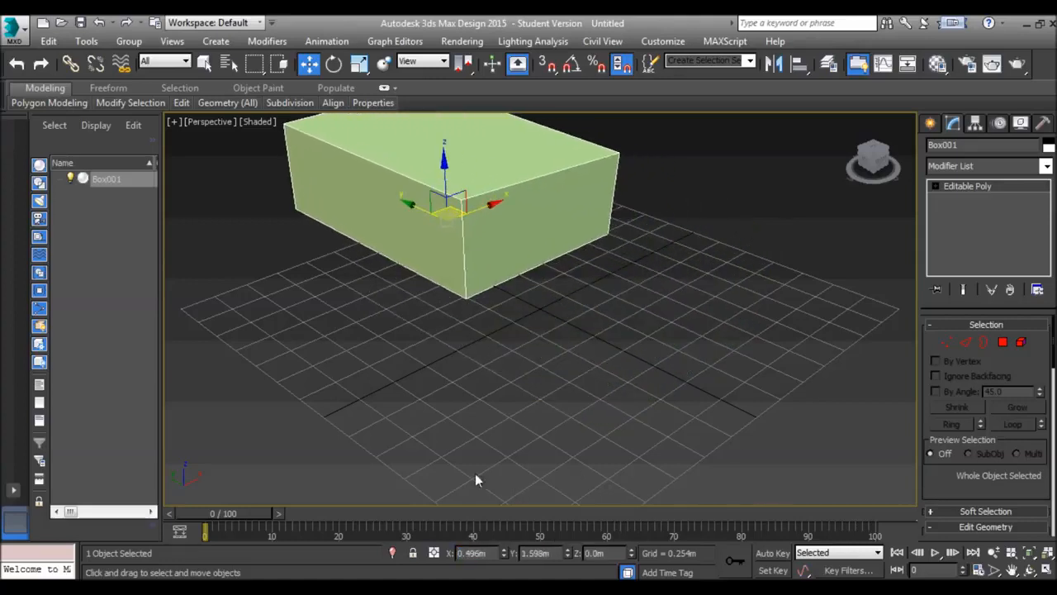
right_click(504, 554)
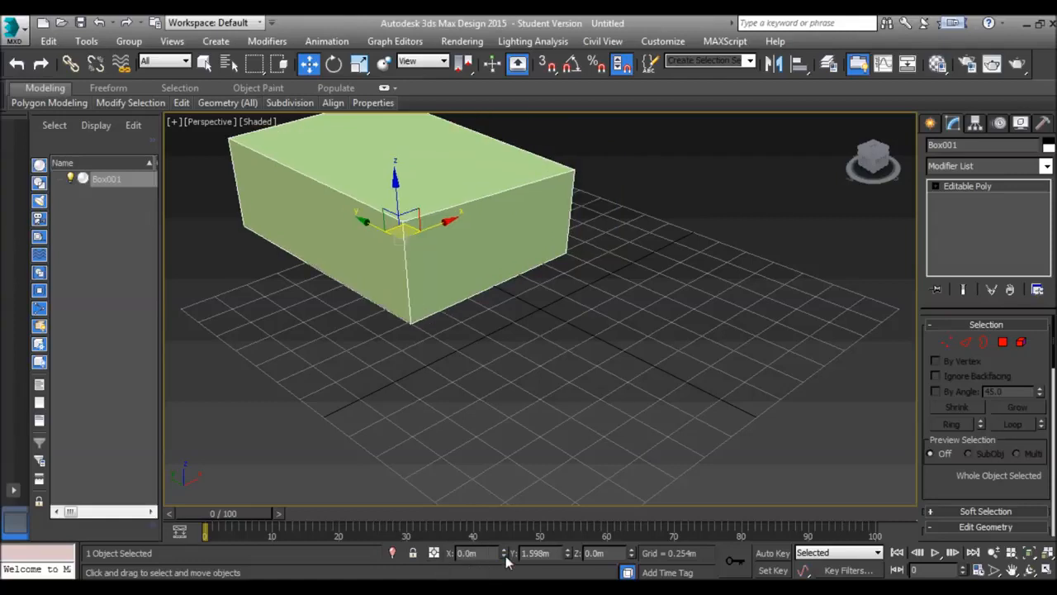
right_click(568, 554)
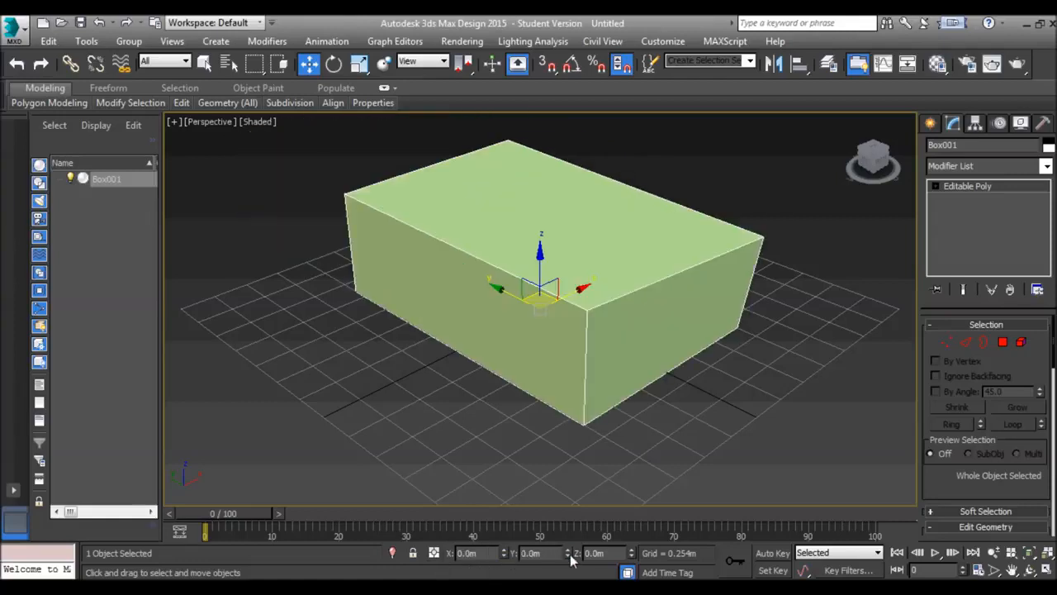
Step: Turn off Spinner Snap and delete the box from the scene
left_click(625, 70)
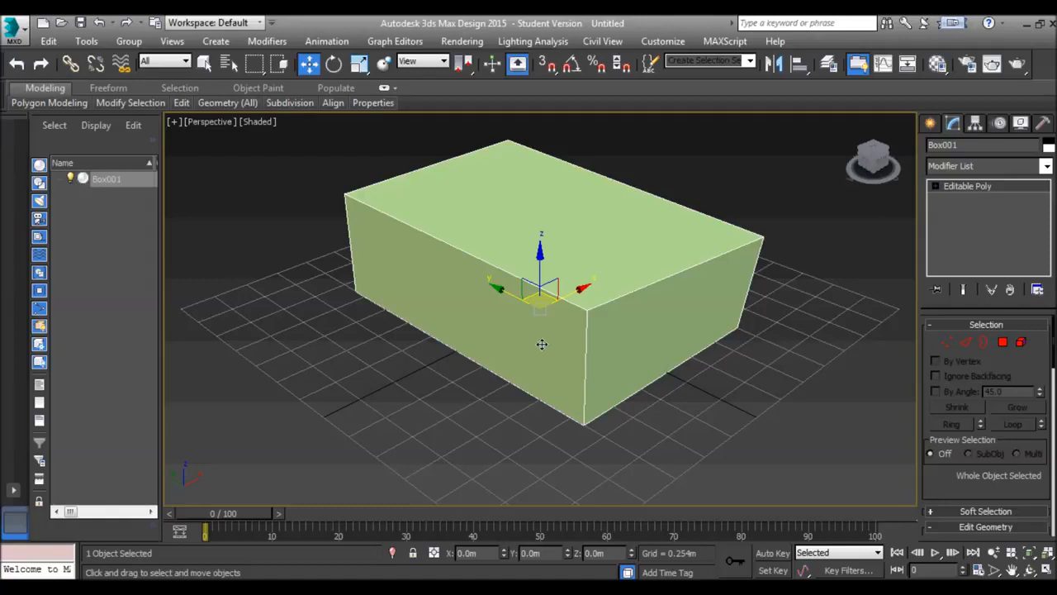
key("Delete")
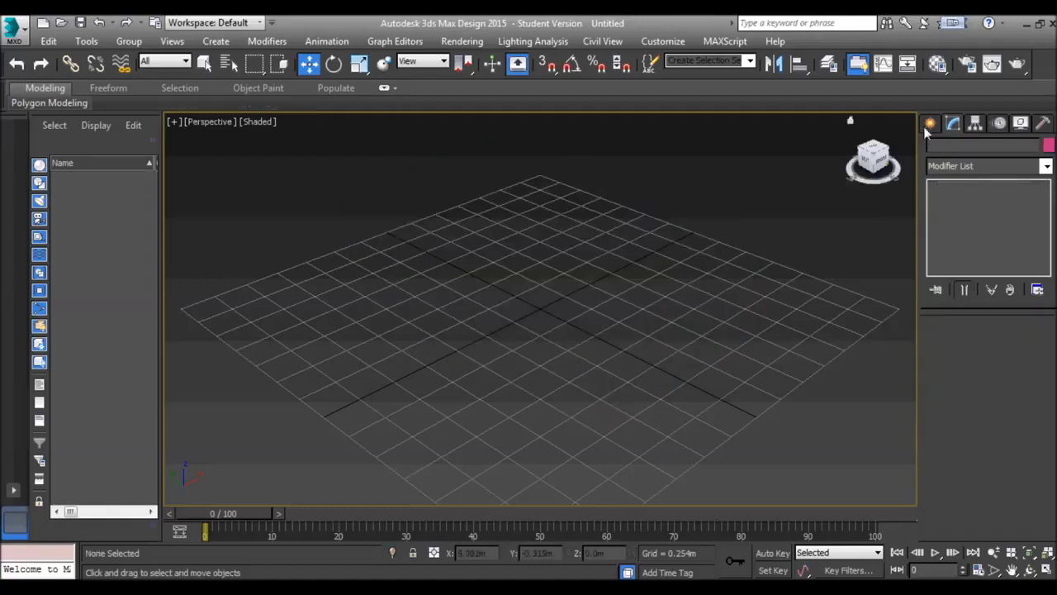
Step: Create a standard primitive box on the grid, about 2.26 m wide and about 0.9 m high
left_click(929, 124)
left_click(960, 222)
left_click_drag(285, 281, 812, 334)
left_click(752, 196)
Step: Set the box's length, width and height to 3 m each
double_click(1024, 427)
type("3")
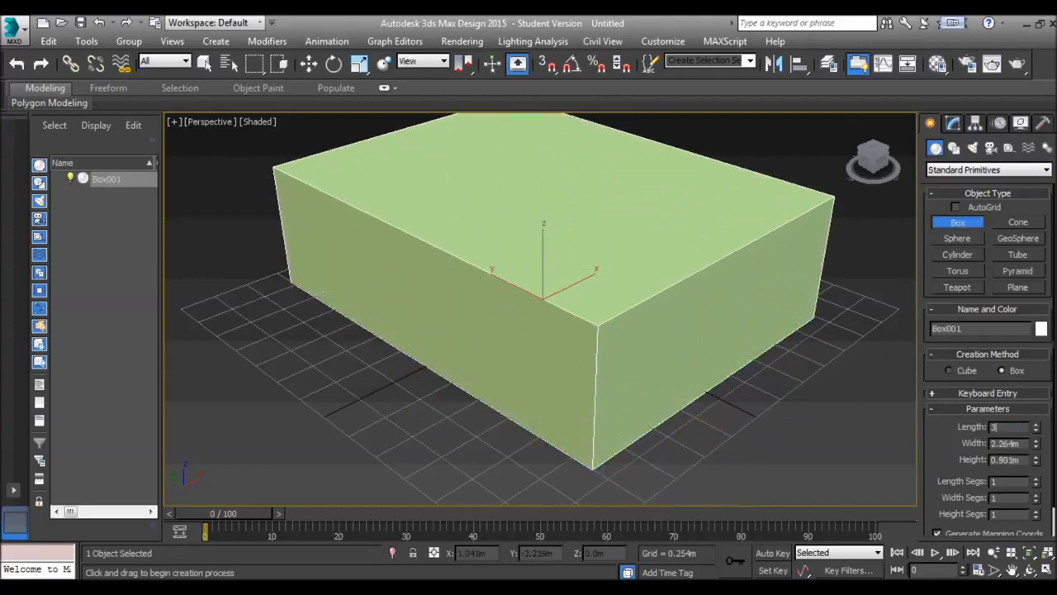
key("Return")
key("Tab")
type("3")
key("Tab")
type("3")
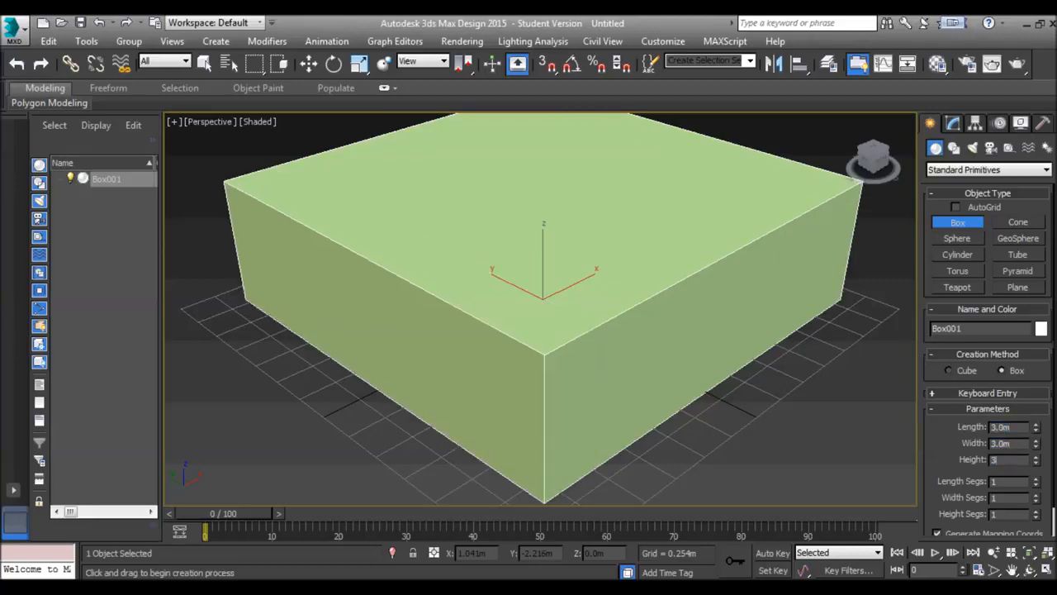
key("Return")
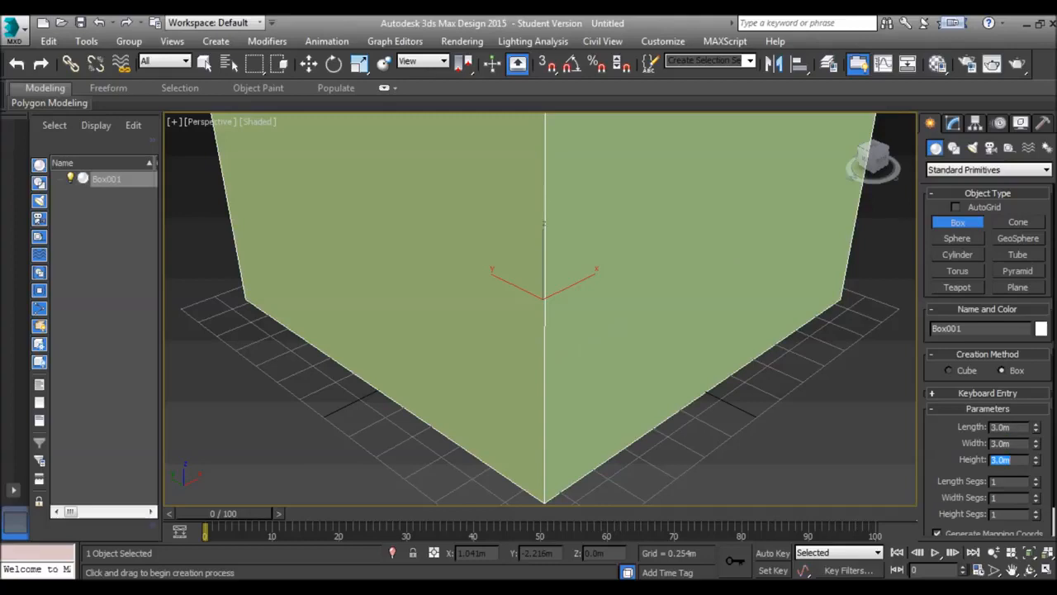
scroll(708, 316, "down", 5)
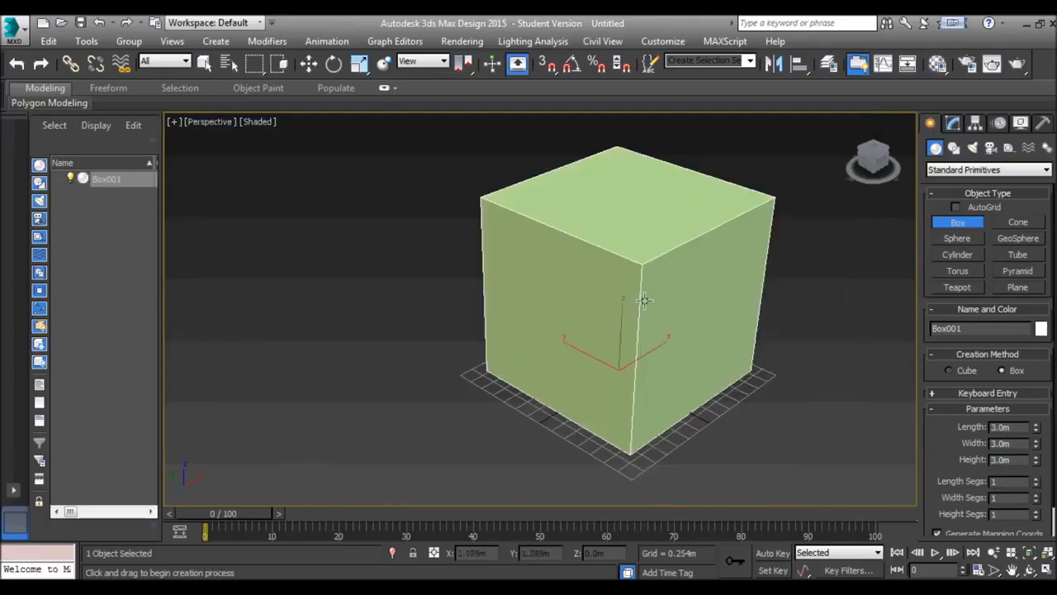
Step: Finish box creation and convert the box to an Editable Poly
right_click(676, 277)
right_click(675, 296)
mouse_move(711, 455)
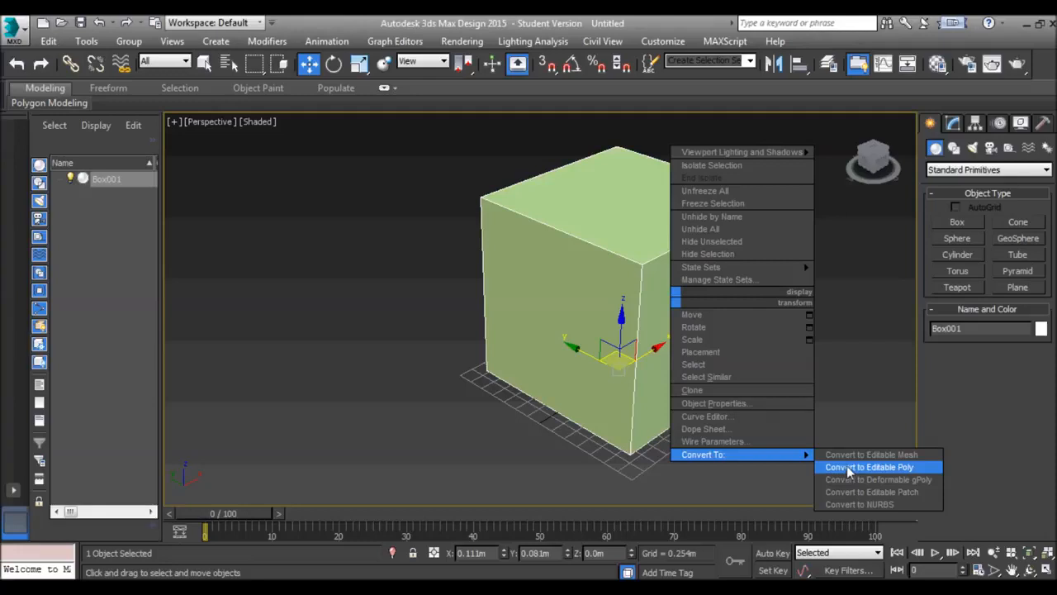
left_click(850, 469)
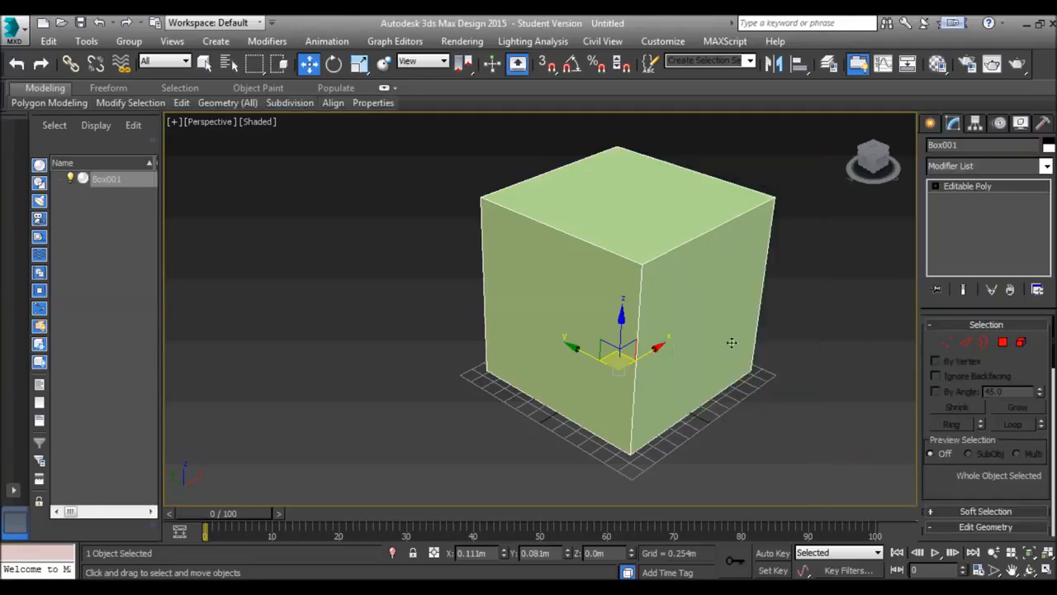
Step: Switch to edge sub-object level and examine its Selection, Edit Edges and Edit Geometry options
left_click(968, 347)
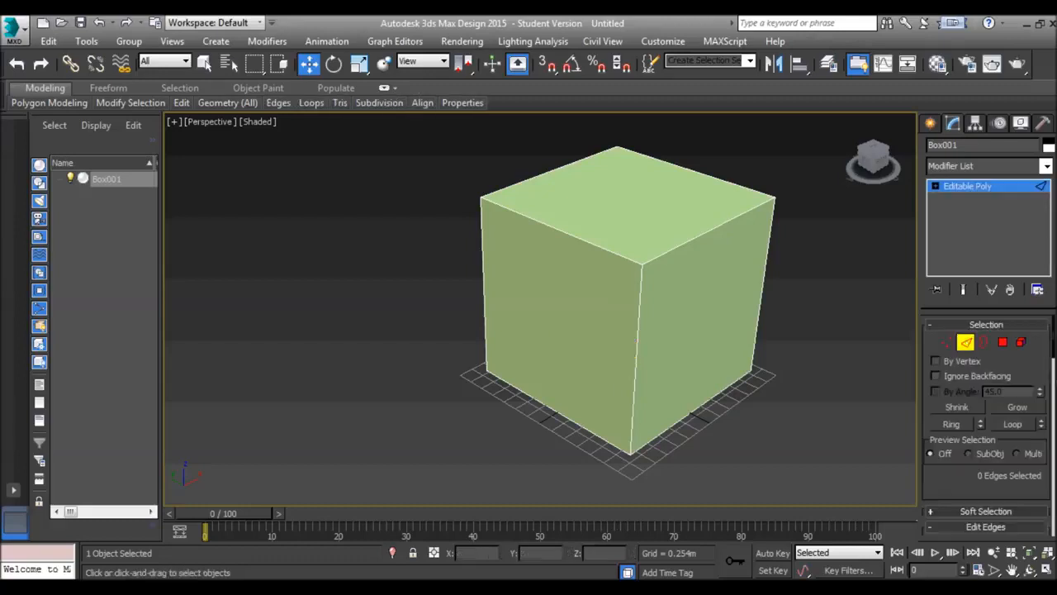
left_click_drag(1041, 367, 1034, 249)
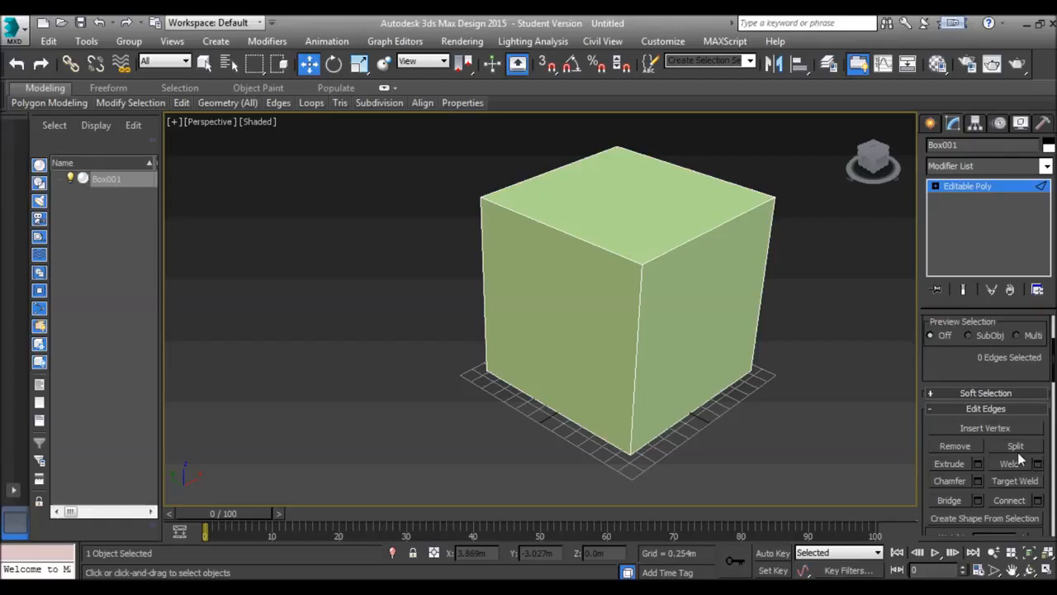
scroll(1017, 460, "down", 1)
scroll(954, 454, "down", 7)
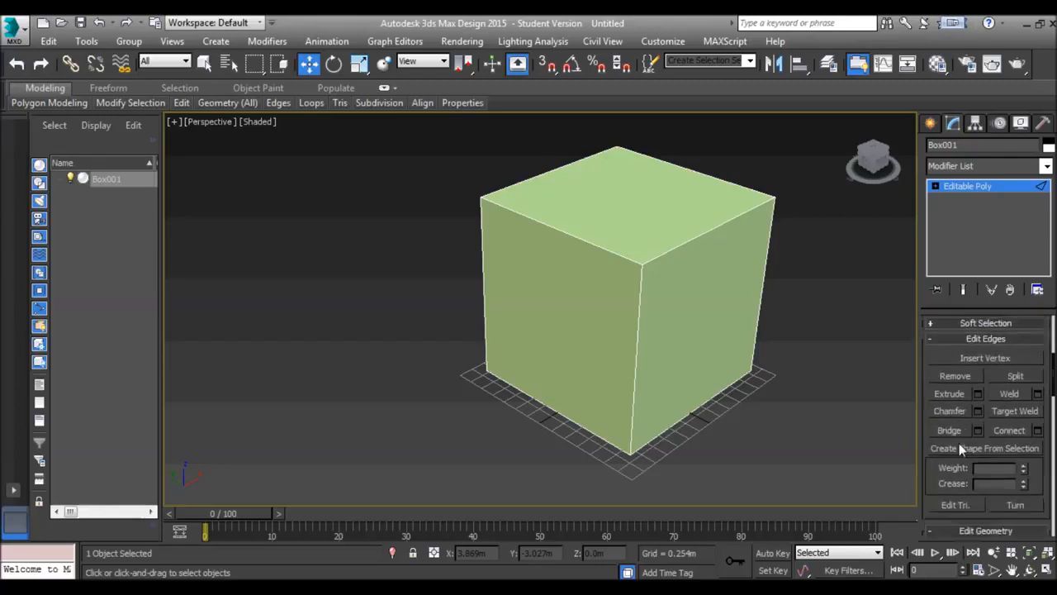
scroll(987, 450, "down", 3)
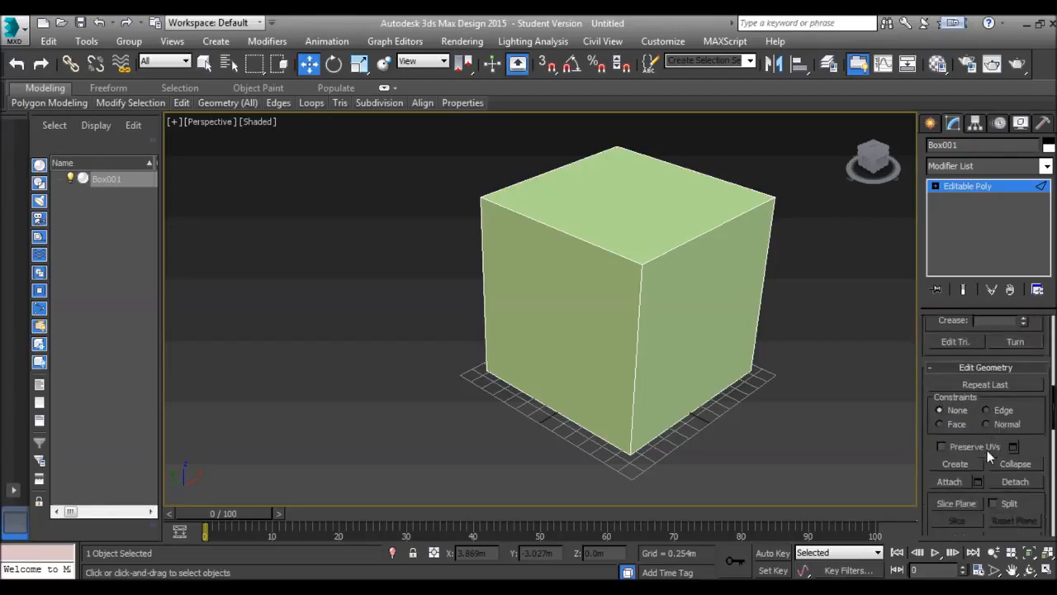
scroll(981, 446, "up", 12)
scroll(966, 404, "up", 3)
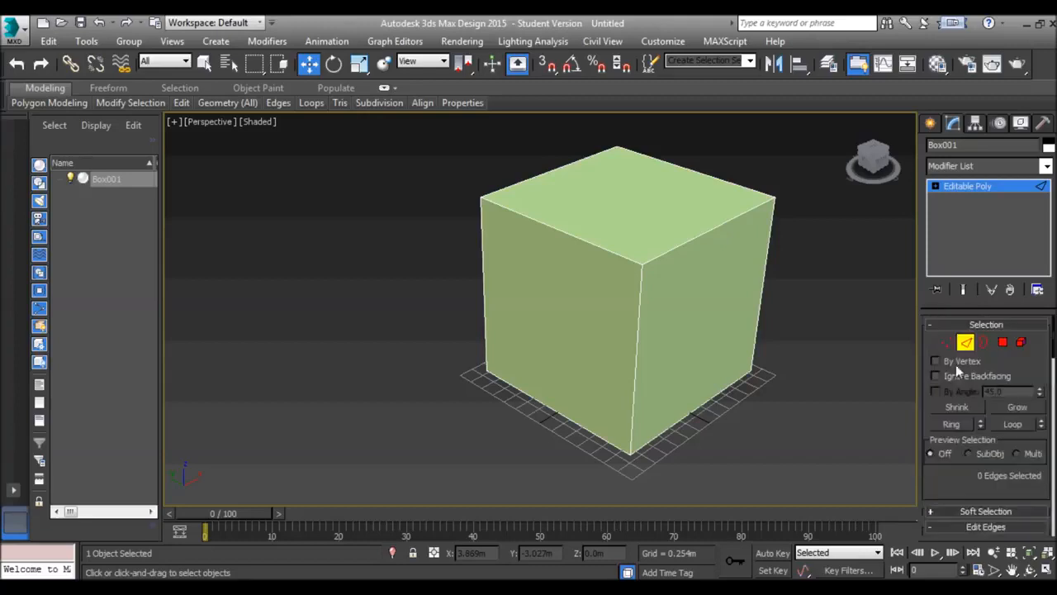
Step: Switch to polygon sub-object level and examine its Edit Polygons and Edit Geometry options
left_click(1002, 342)
left_click(1002, 348)
scroll(1003, 485, "down", 5)
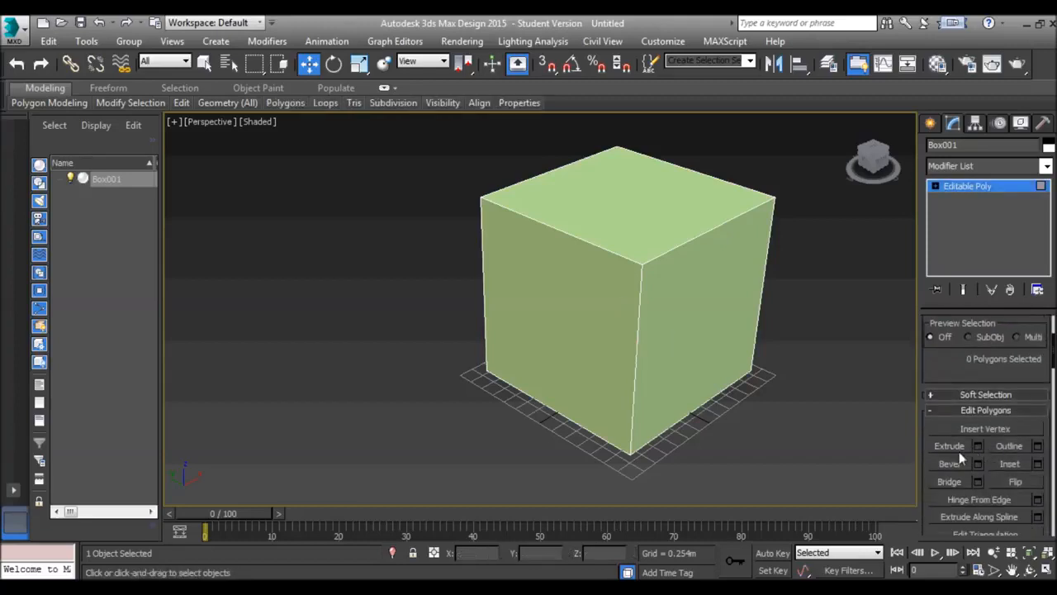
scroll(955, 458, "down", 3)
scroll(953, 454, "down", 5)
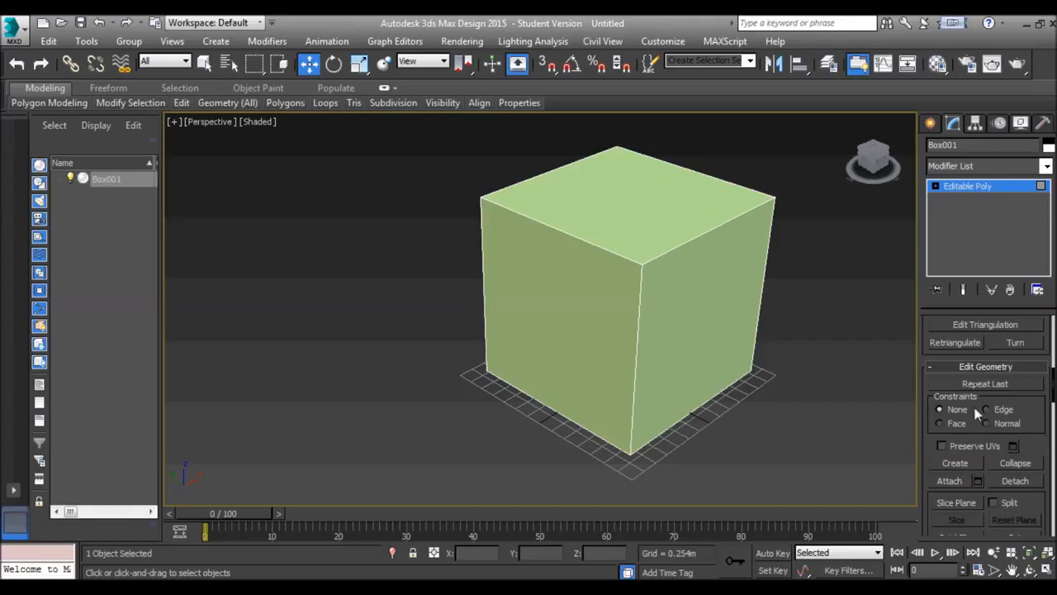
scroll(973, 383, "up", 8)
scroll(973, 382, "up", 3)
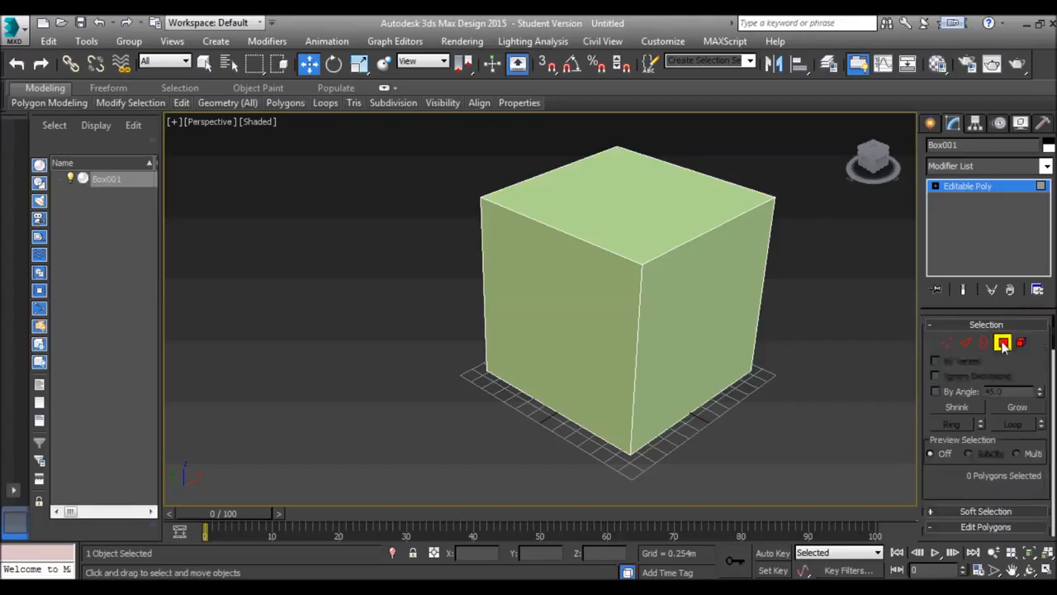
Step: Switch to vertex sub-object level and examine its Edit Vertices, Edit Geometry and Vertex Properties options
left_click(1001, 342)
left_click(949, 343)
scroll(966, 380, "down", 7)
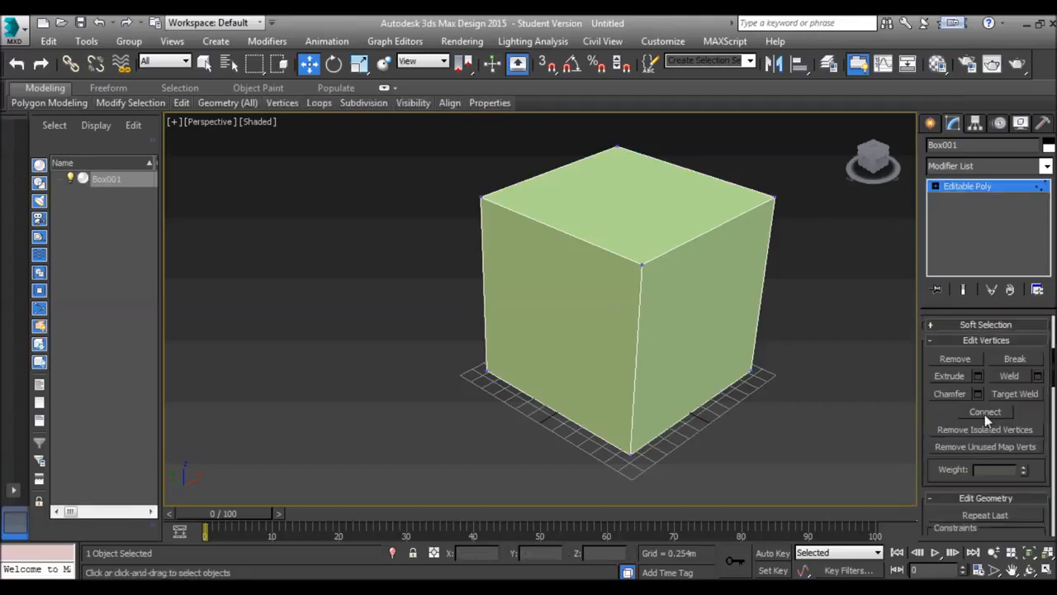
scroll(974, 417, "down", 5)
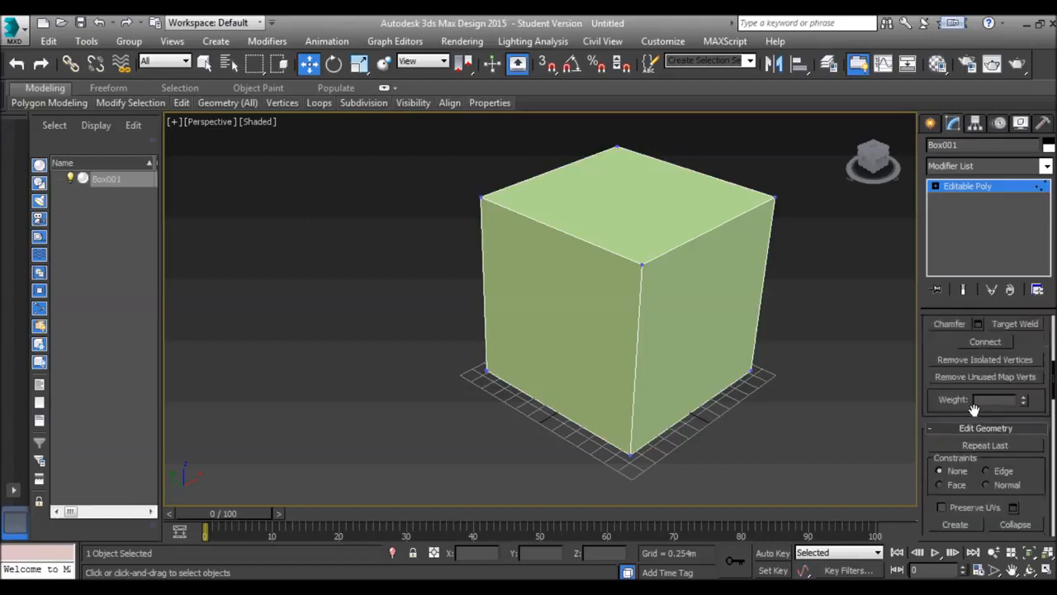
scroll(979, 405, "up", 4)
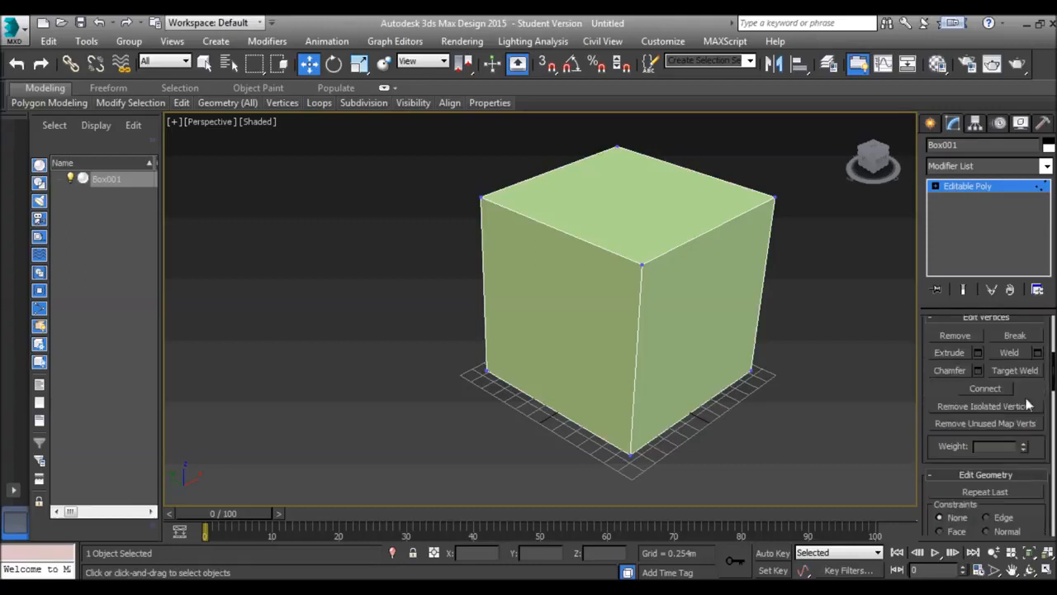
scroll(1023, 376, "down", 8)
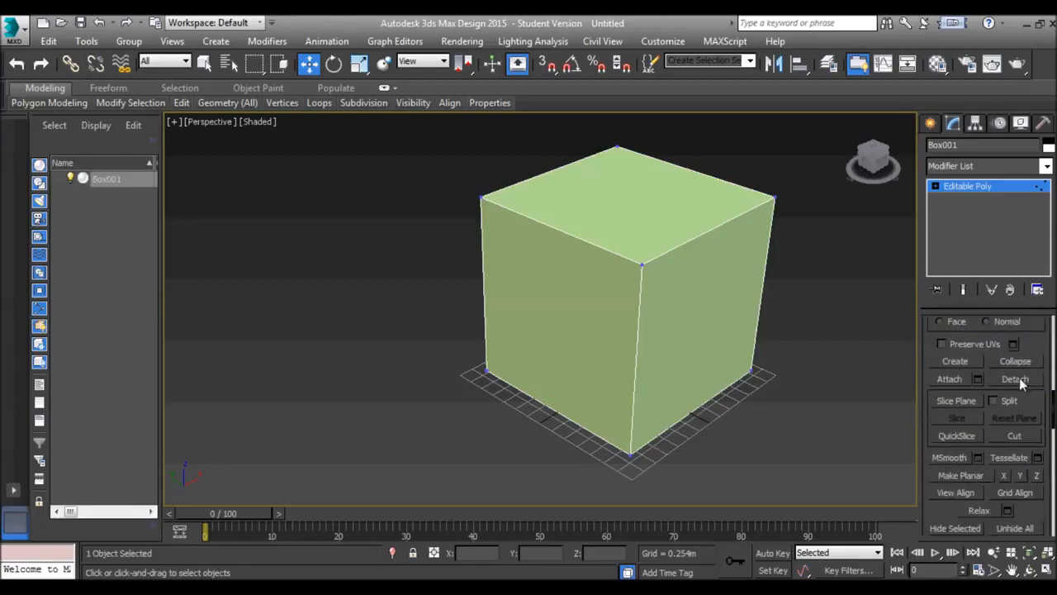
scroll(1019, 442, "down", 9)
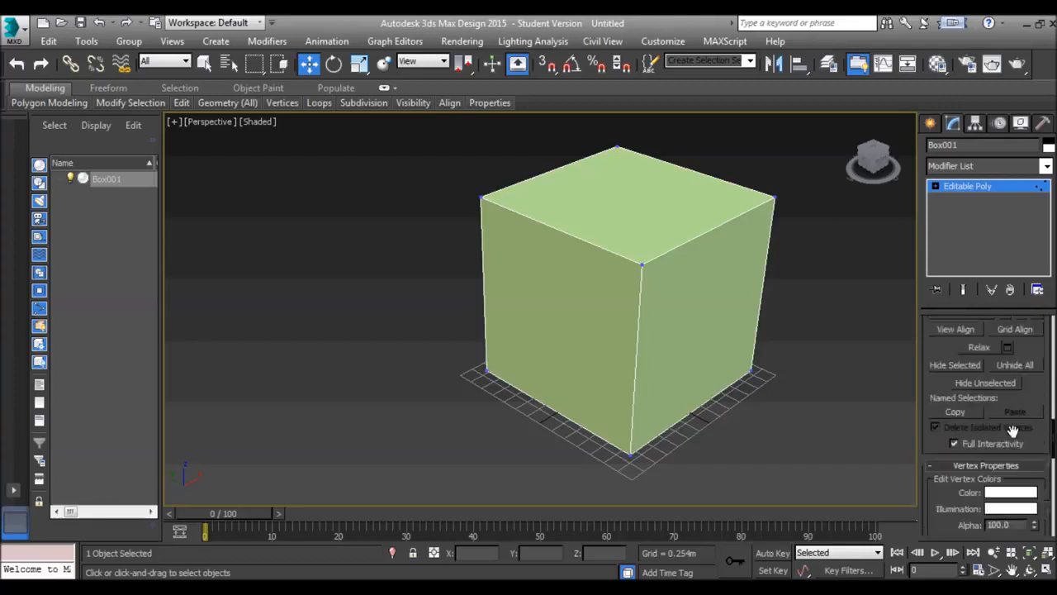
scroll(1015, 435, "up", 5)
scroll(1013, 431, "up", 3)
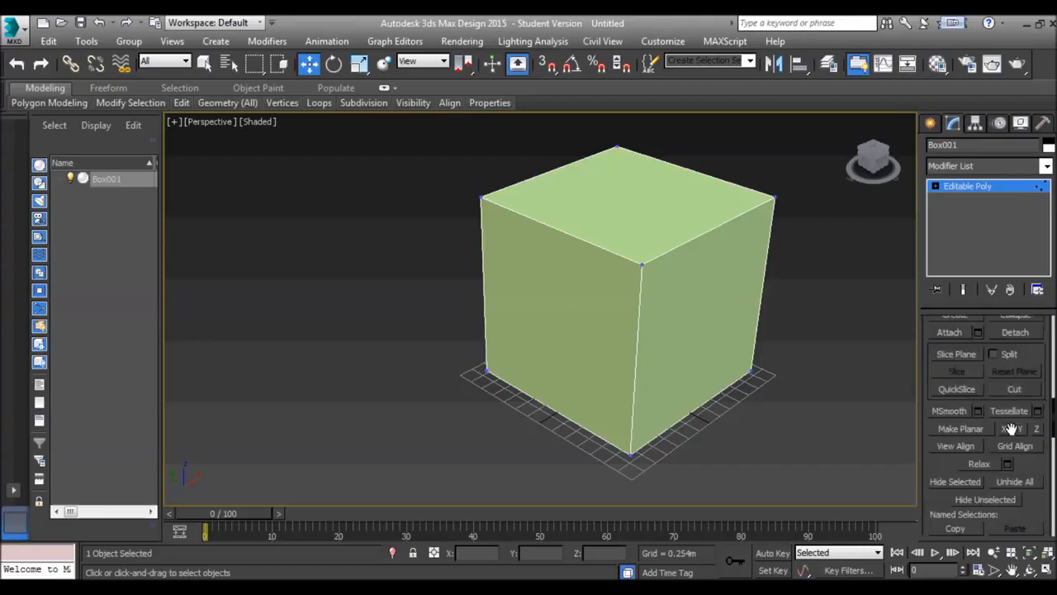
scroll(1012, 428, "up", 5)
scroll(1011, 429, "up", 8)
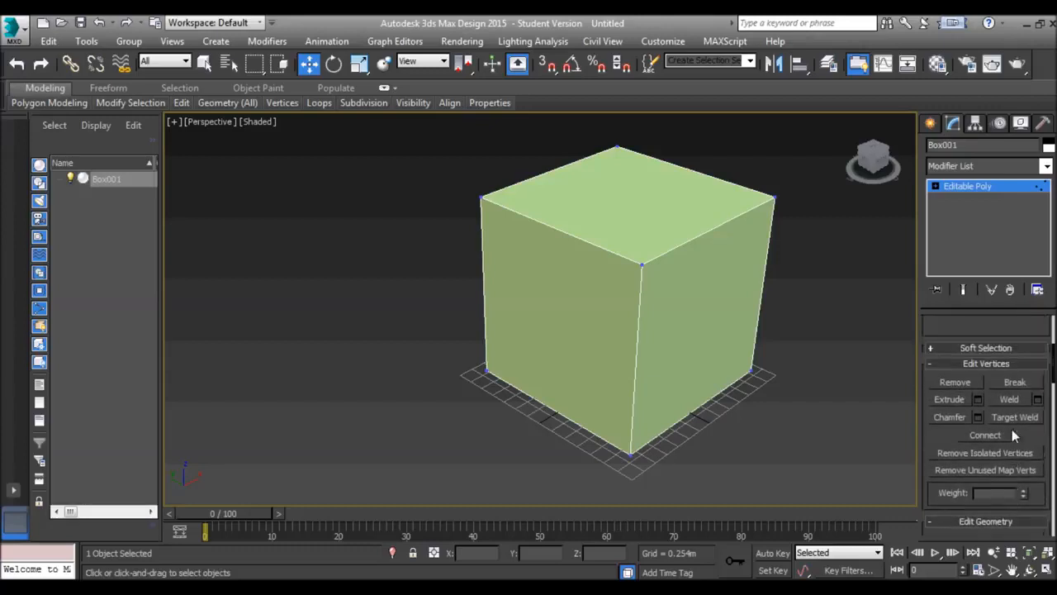
scroll(986, 431, "up", 7)
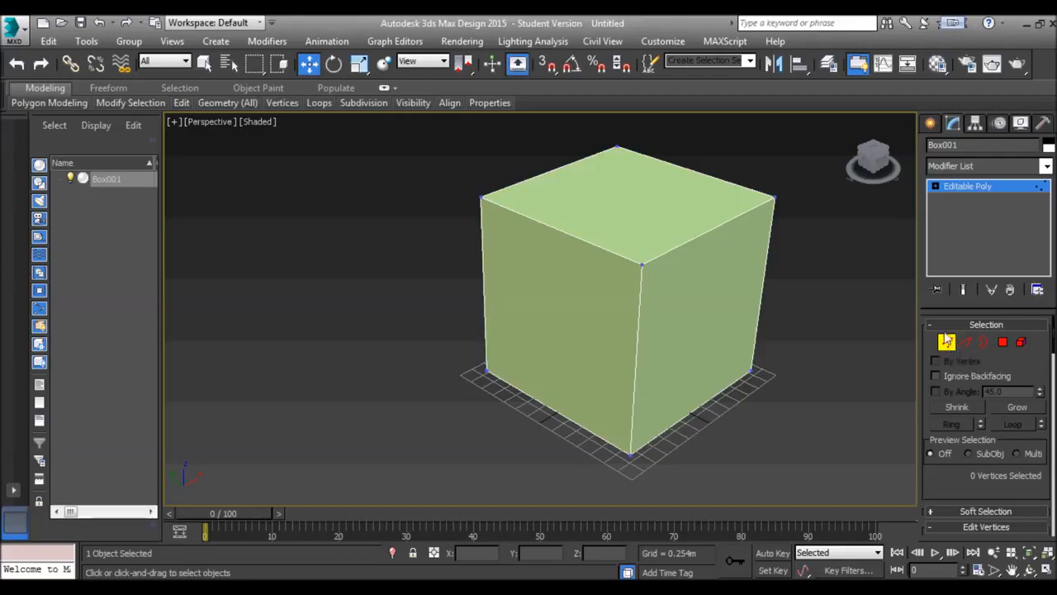
Step: Target Weld the top face's right corner vertex onto its front corner vertex, then undo the weld and leave the tool
scroll(985, 366, "down", 6)
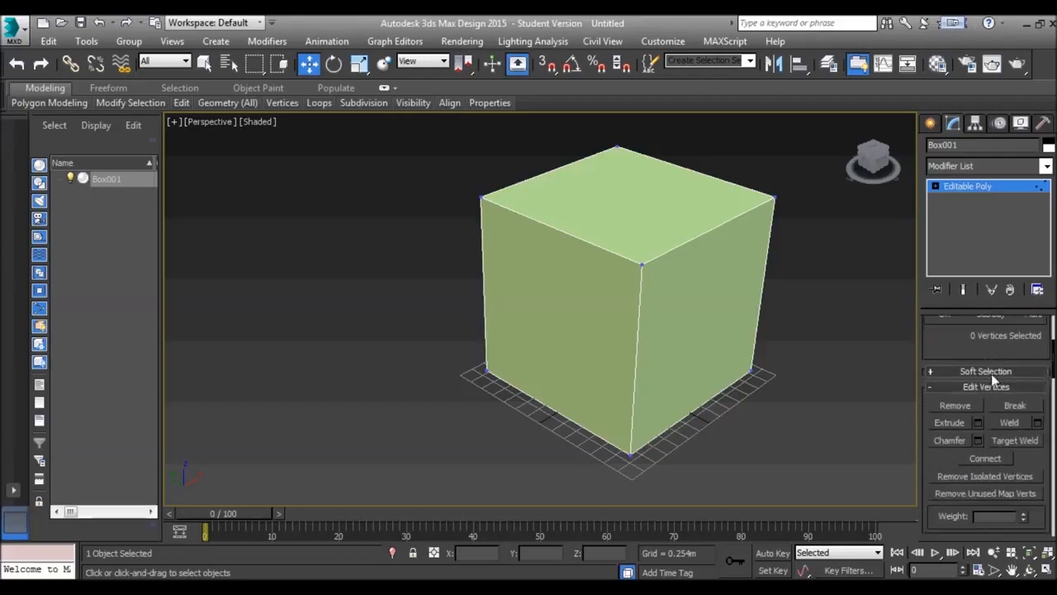
left_click(1023, 442)
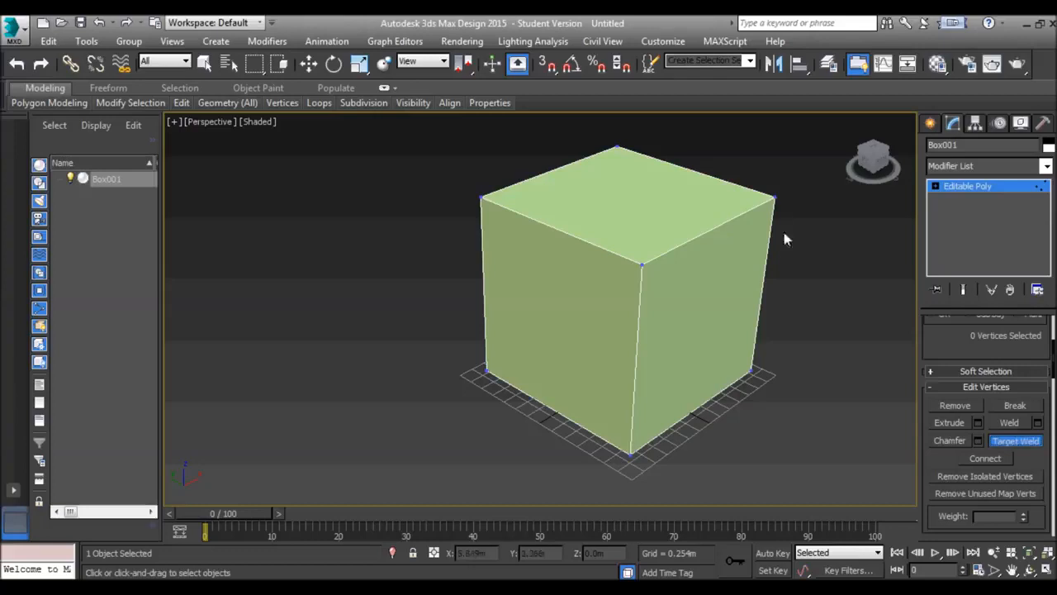
left_click(776, 196)
left_click(641, 265)
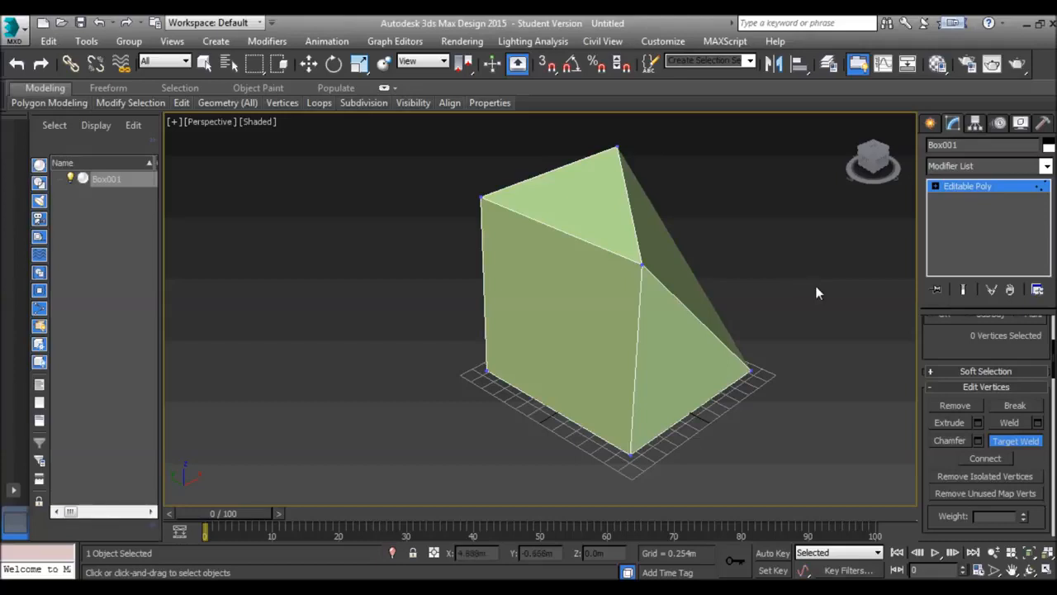
key("ctrl+z")
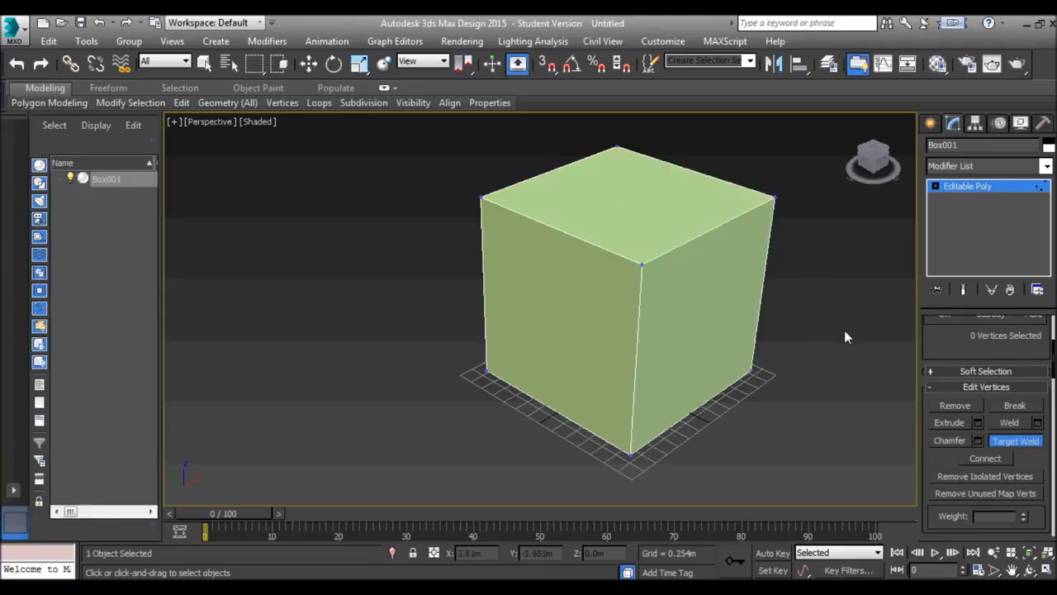
left_click(1019, 444)
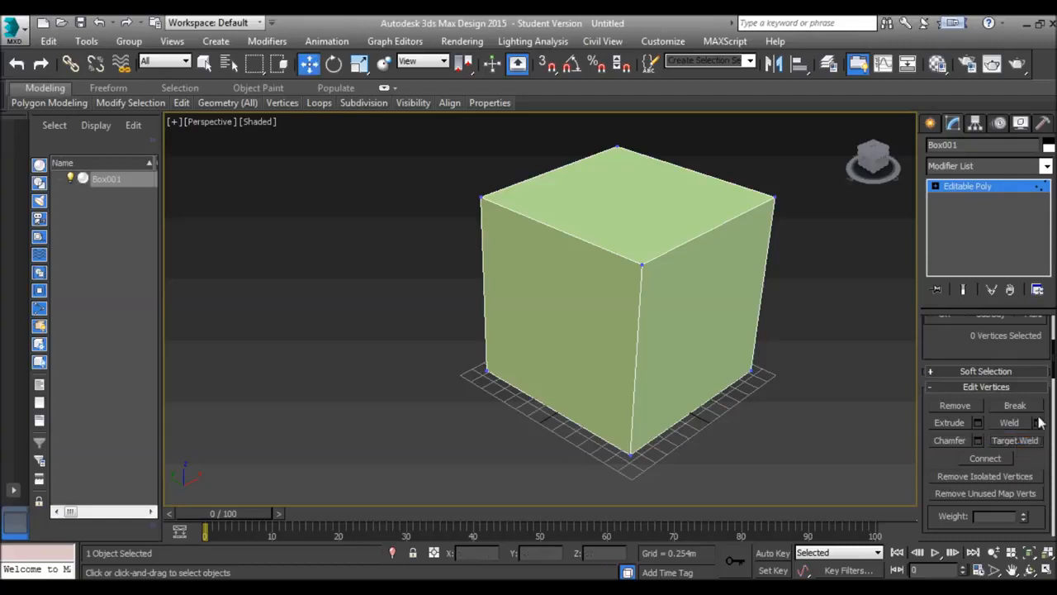
Step: Connect the front and back corner vertices of the box's top face with a diagonal edge
left_click(641, 264)
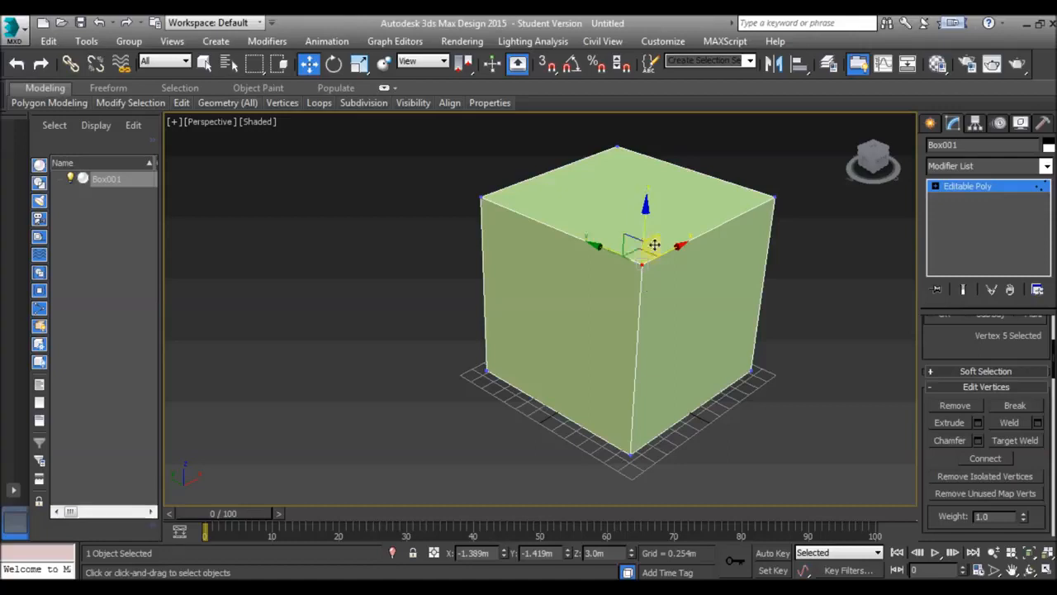
left_click(616, 150, "ctrl")
left_click(984, 457)
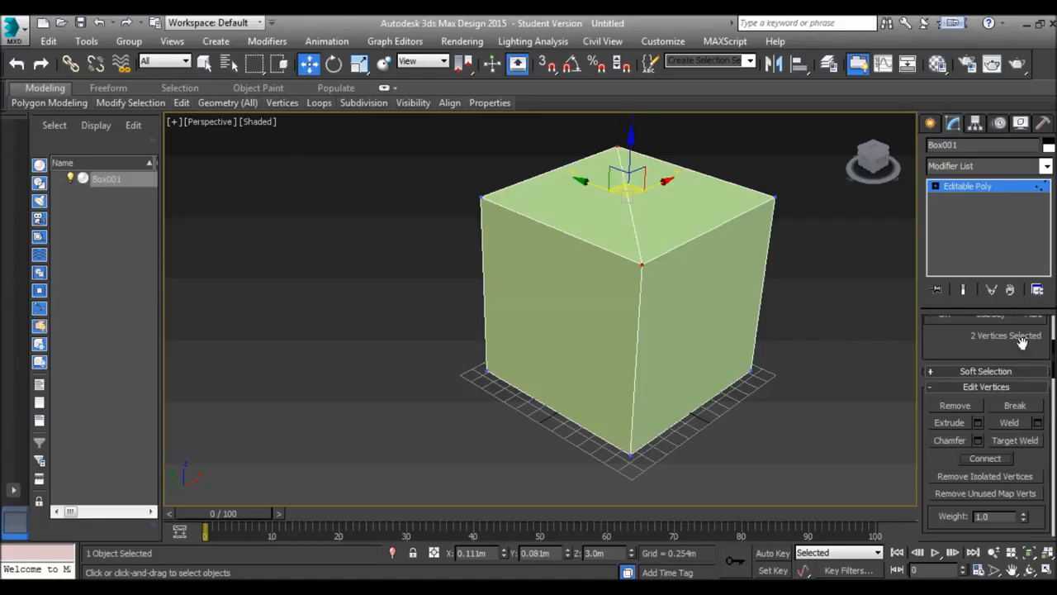
Step: At edge level, try connecting the two vertical edges of the right-hand side face and undo the connection
left_click_drag(1022, 351, 1018, 515)
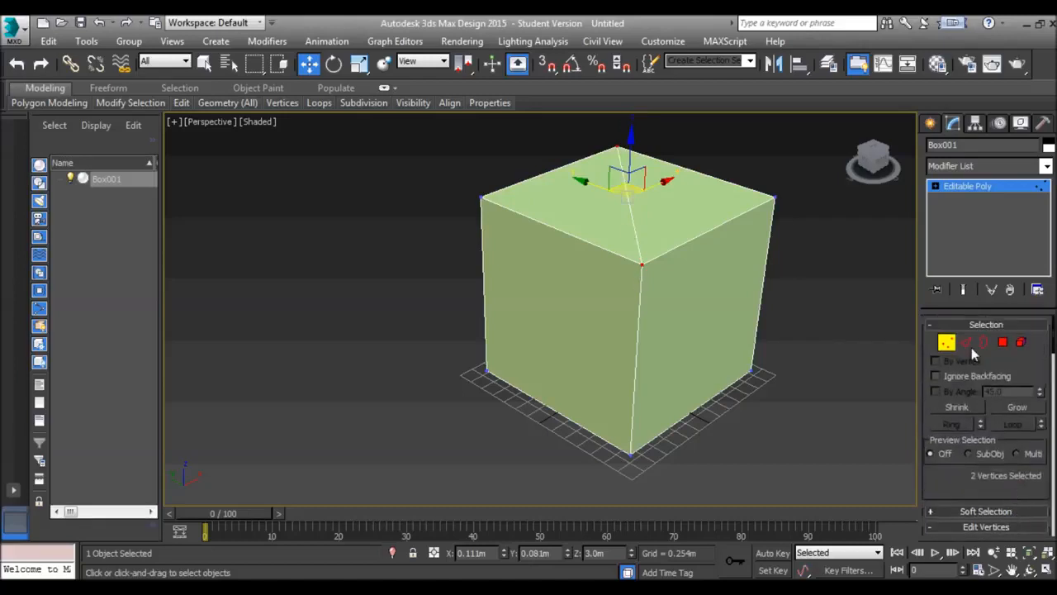
left_click(966, 342)
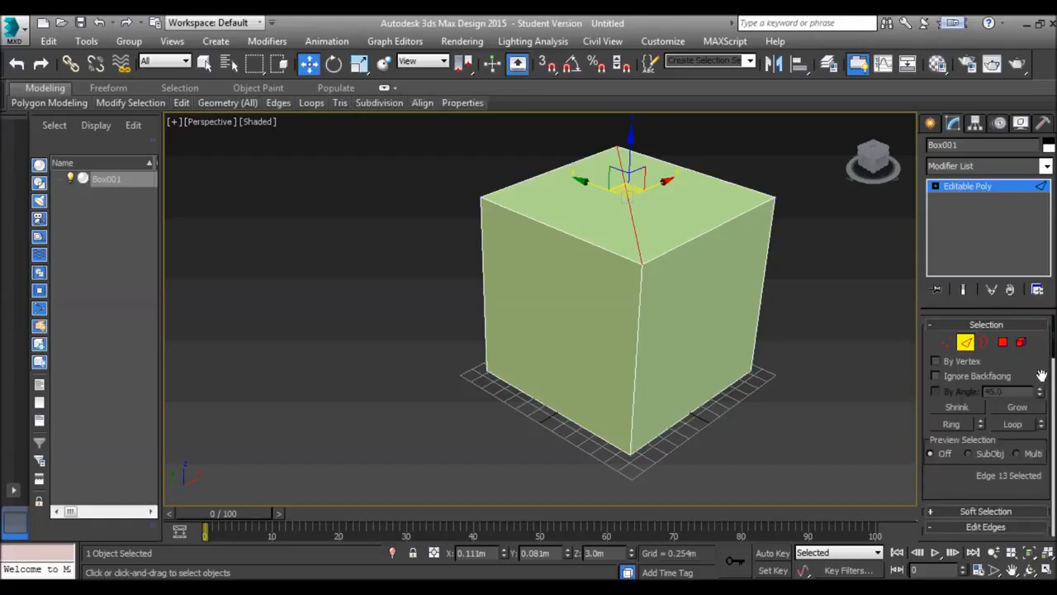
scroll(1045, 384, "down", 4)
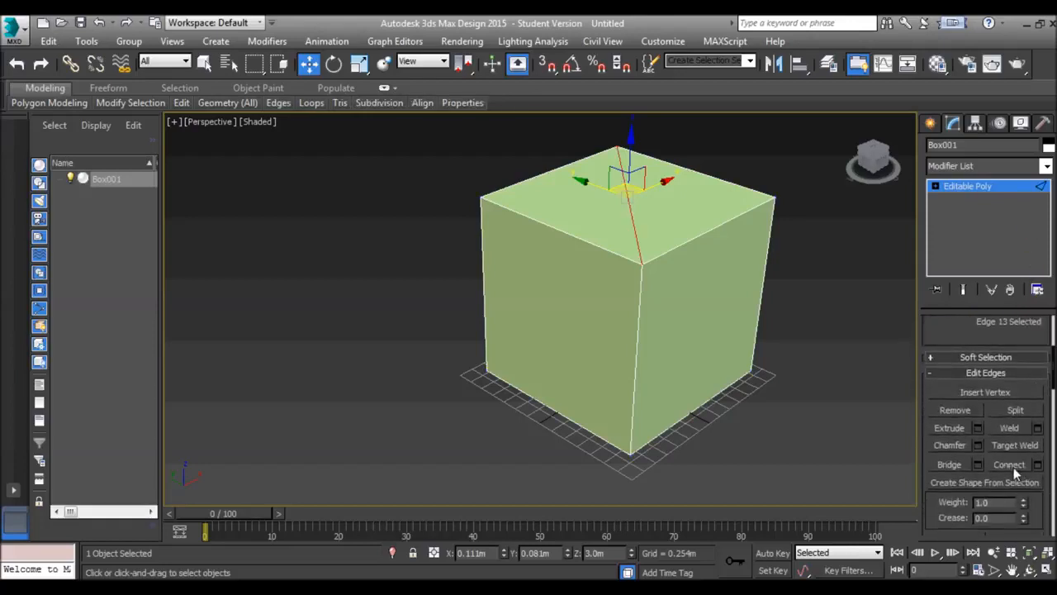
left_click(637, 349)
left_click(762, 282, "ctrl")
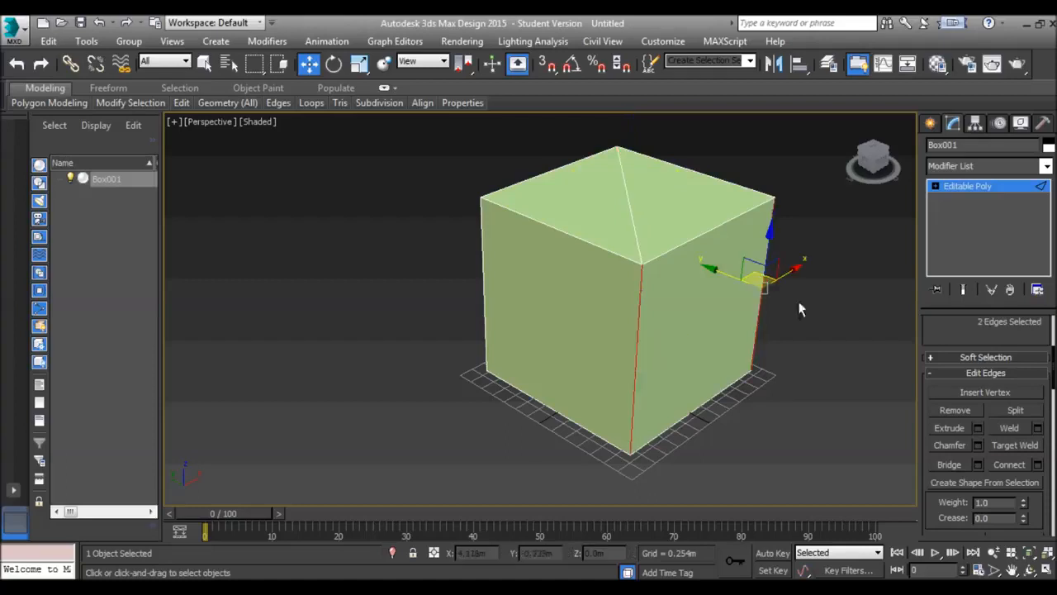
left_click(1009, 464)
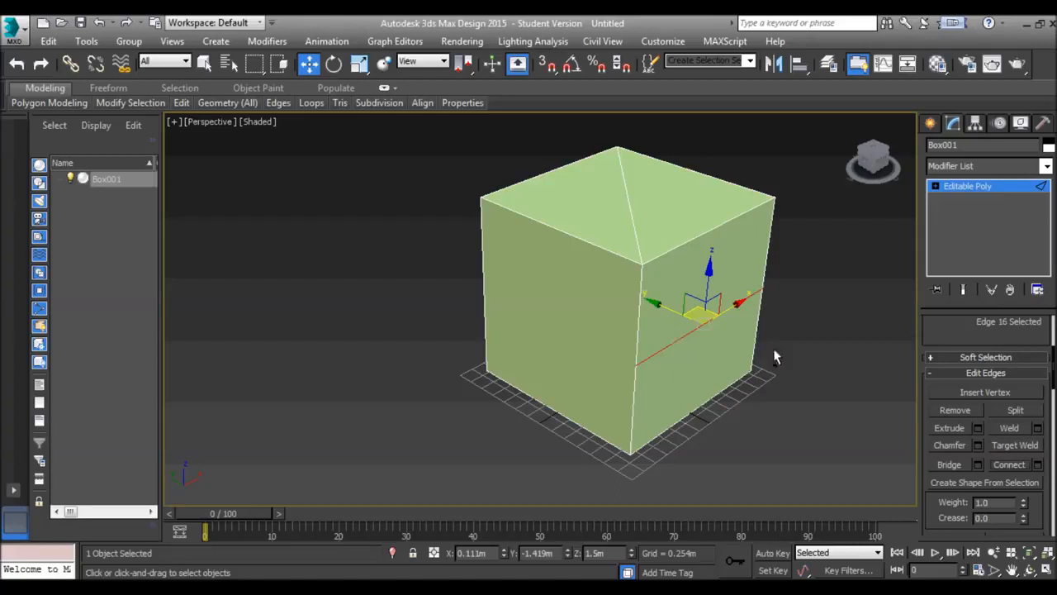
key("ctrl+z")
Step: Try different segment and pinch settings in Connect Edges on the side face's two vertical edges, then cancel the operation
left_click(1038, 465)
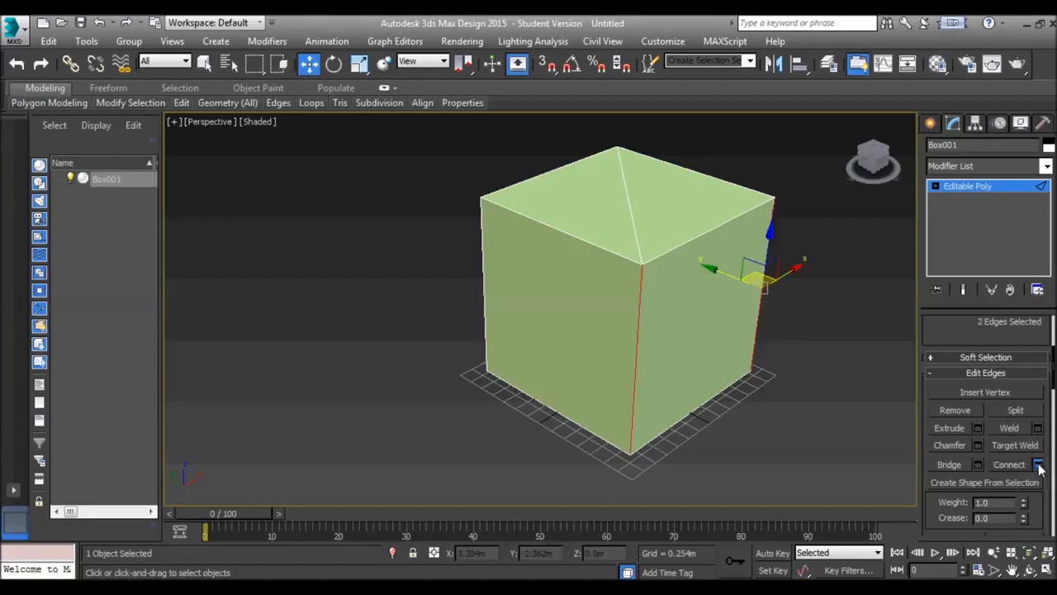
left_click_drag(567, 284, 385, 286)
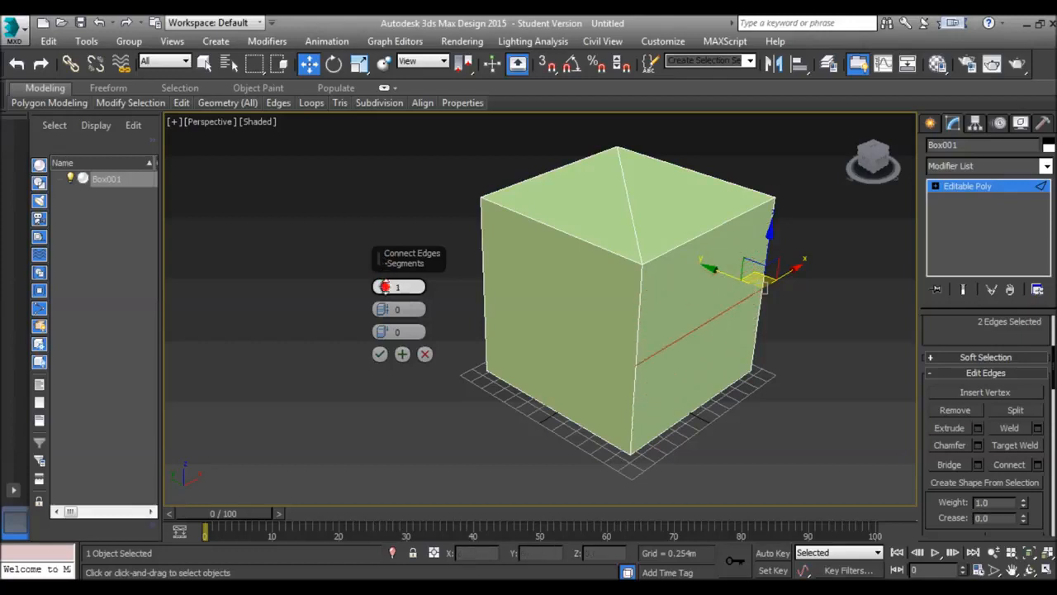
left_click(385, 308)
left_click(385, 285)
left_click_drag(385, 308, 368, 387)
left_click(425, 353)
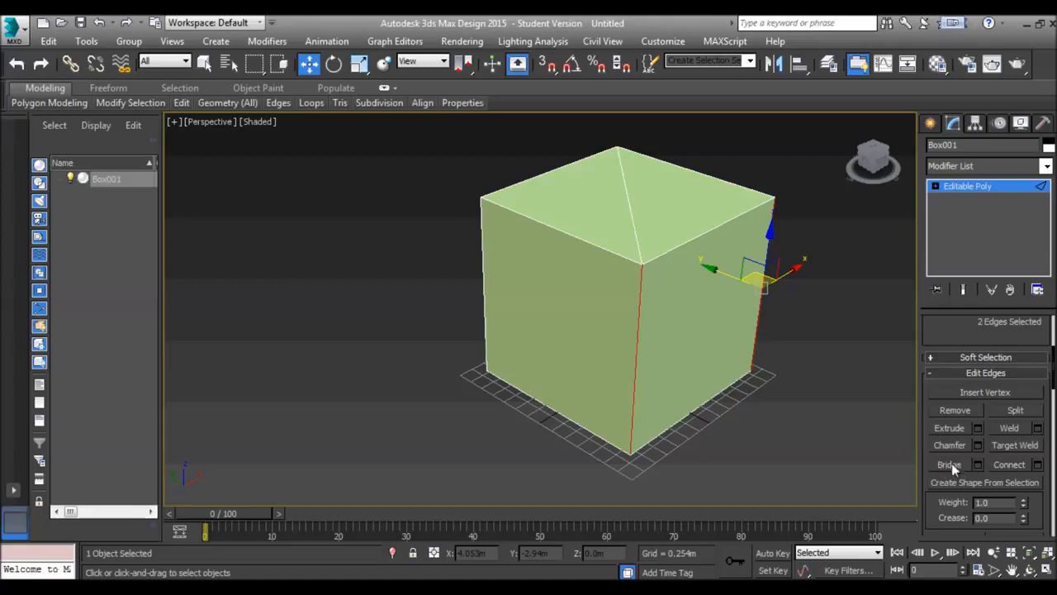
Step: Switch to polygon sub-object level and delete the box's right-hand side face
left_click_drag(954, 329, 957, 518)
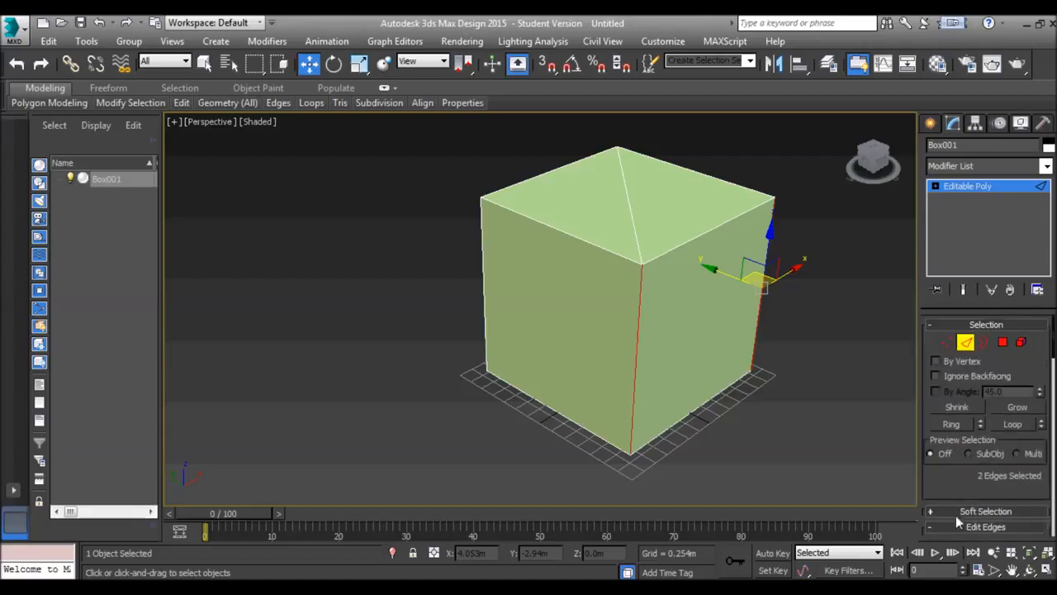
left_click(1007, 340)
left_click(720, 328)
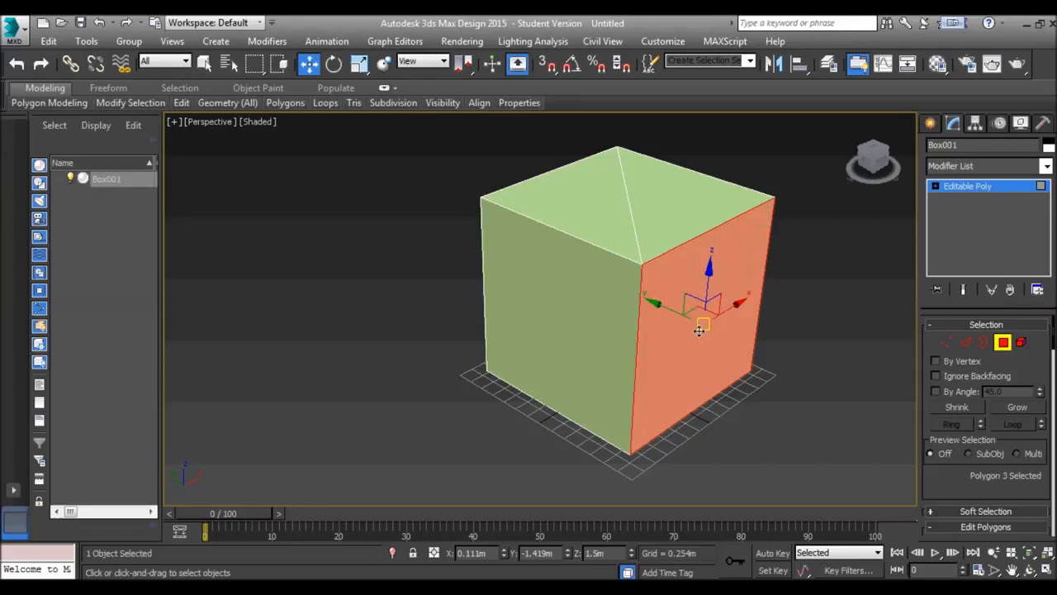
key("Delete")
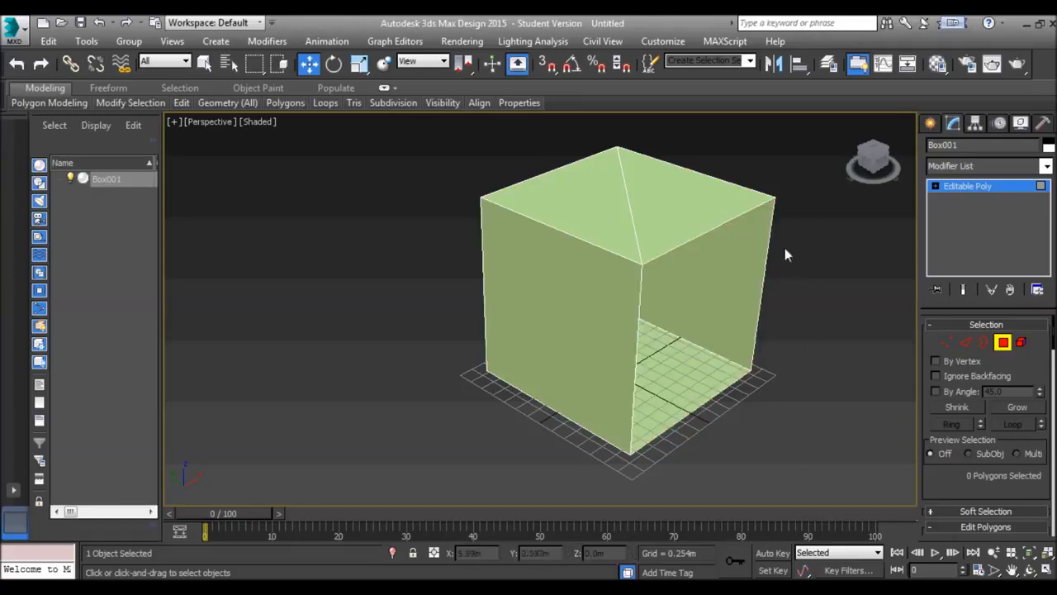
Step: At edge level, bridge the two vertical edges of the open side, then undo the bridge
left_click(984, 342)
left_click(727, 222)
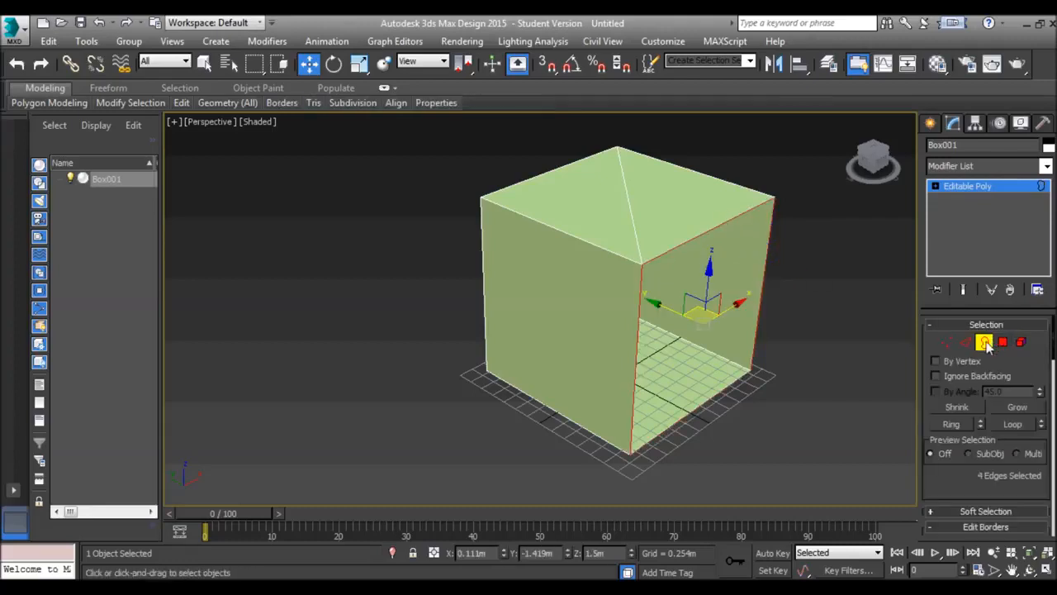
left_click(967, 344)
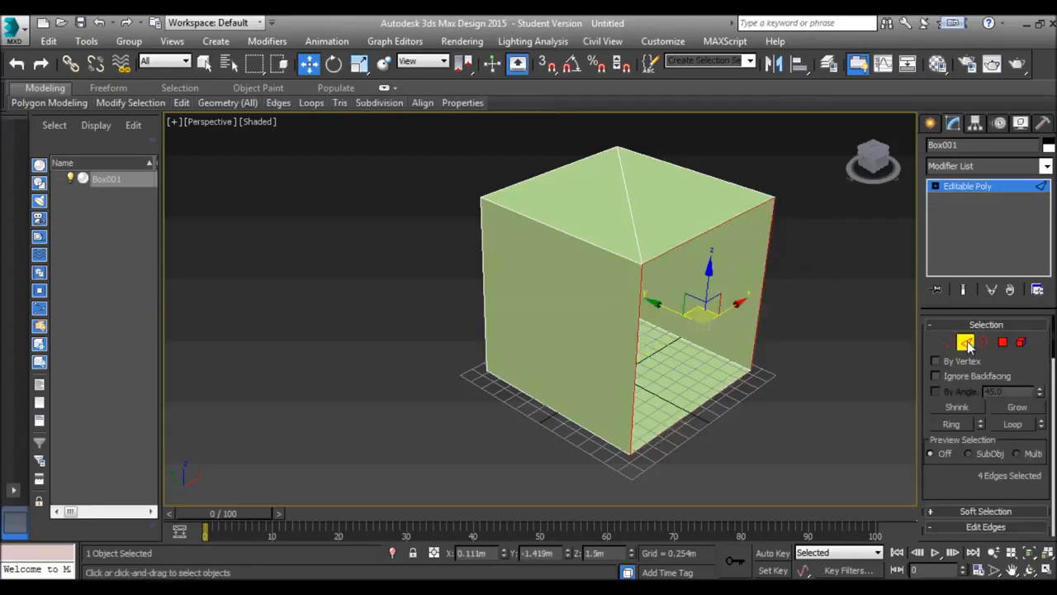
left_click(644, 350)
left_click(756, 317, "ctrl")
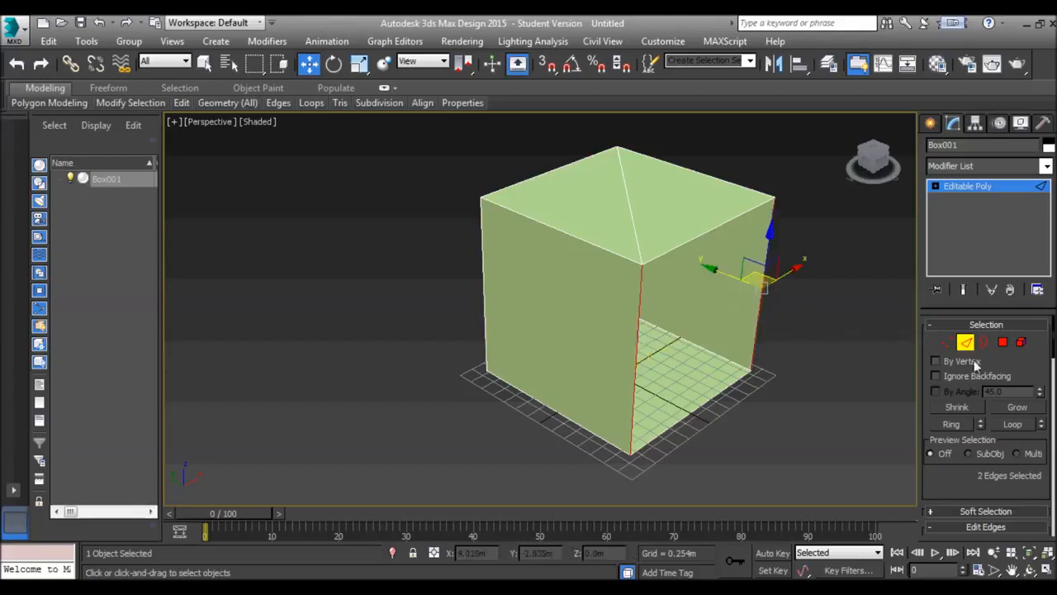
scroll(977, 365, "down", 5)
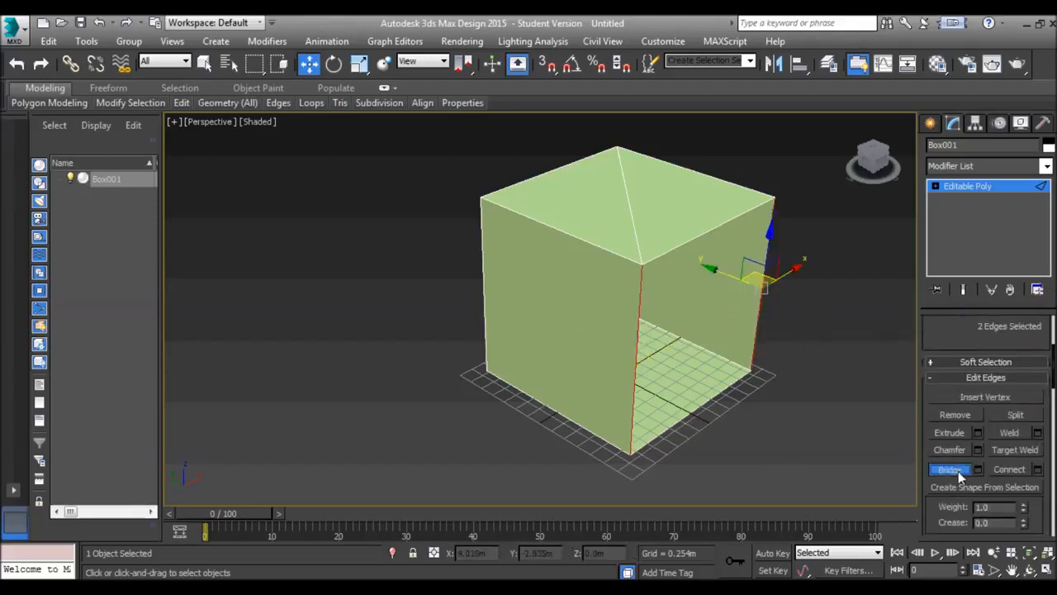
left_click(951, 469)
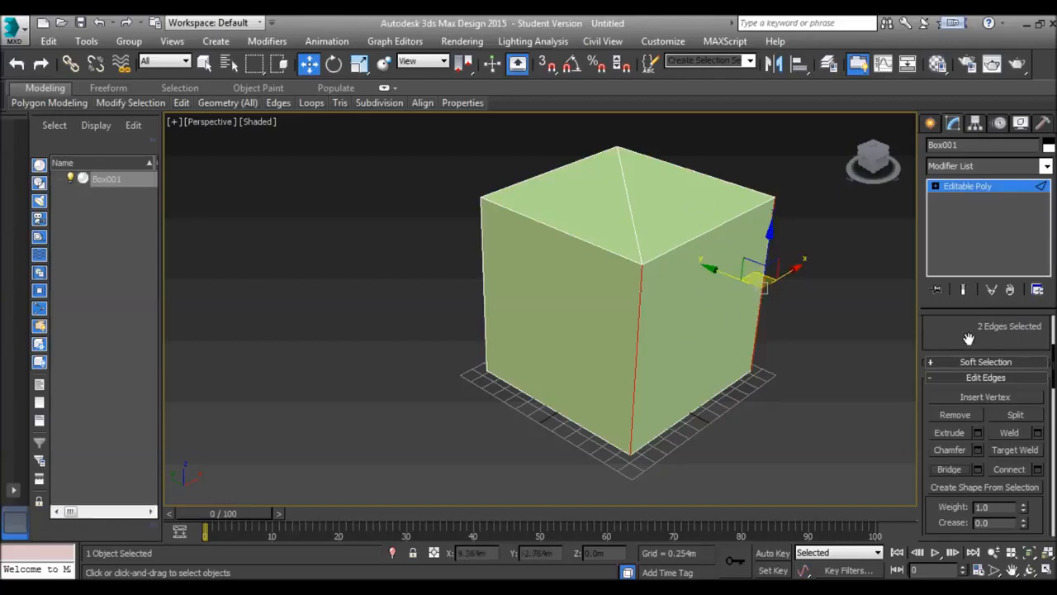
scroll(965, 330, "up", 5)
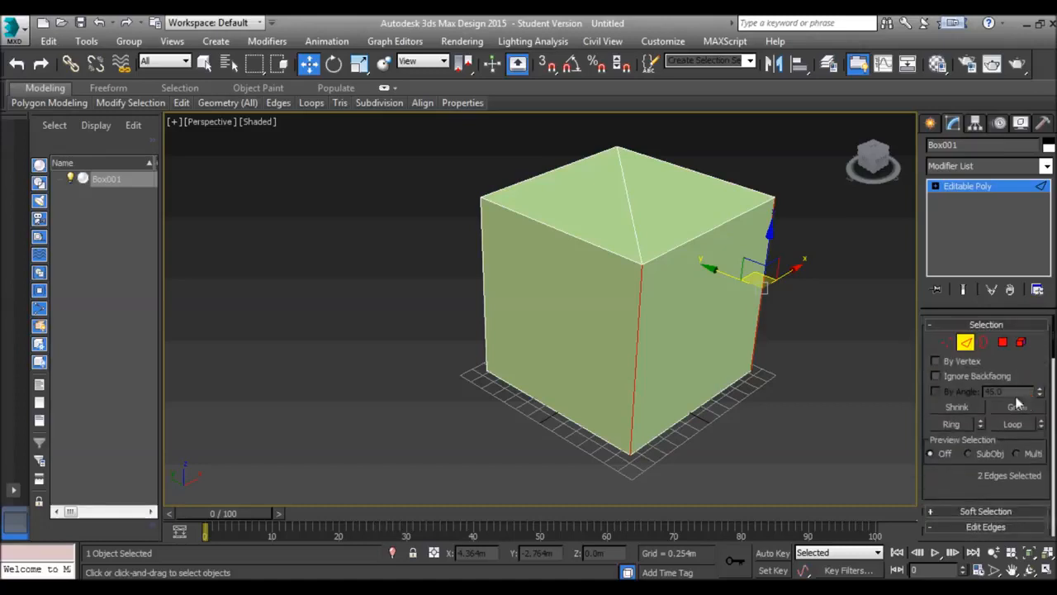
key("ctrl+z")
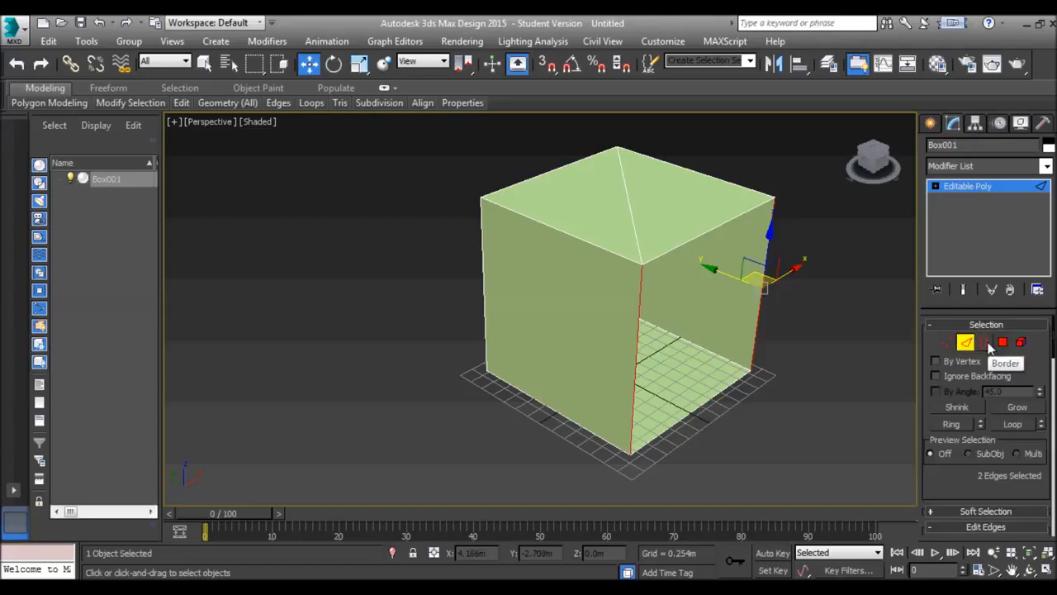
Step: Select the open side's border at border level and cap it
left_click(984, 342)
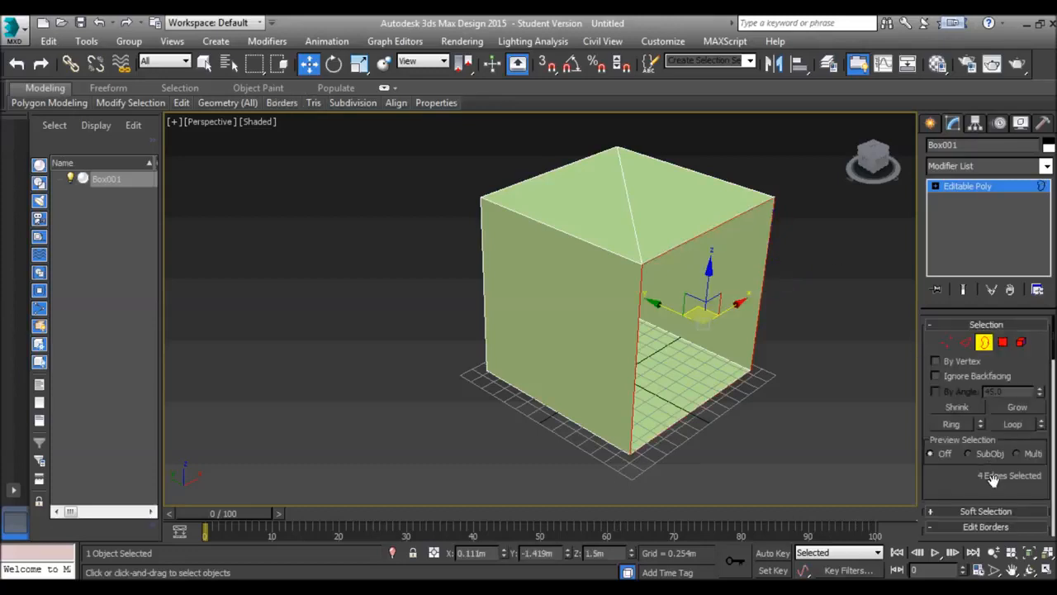
scroll(999, 347, "down", 5)
left_click(1015, 378)
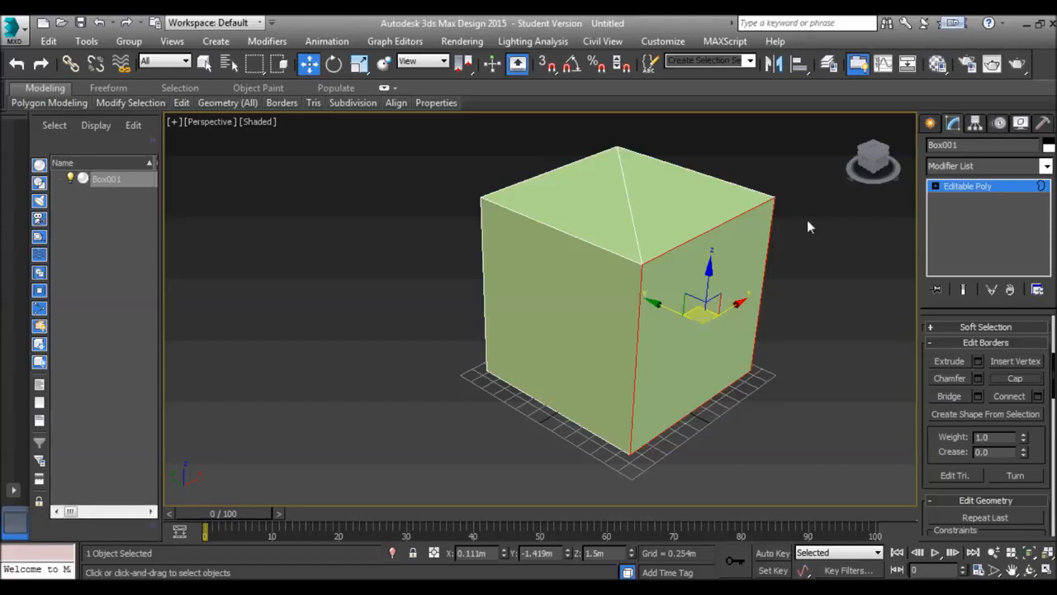
Step: Return to polygon level and delete the capped side face to reopen the box
key("4")
left_click(687, 276)
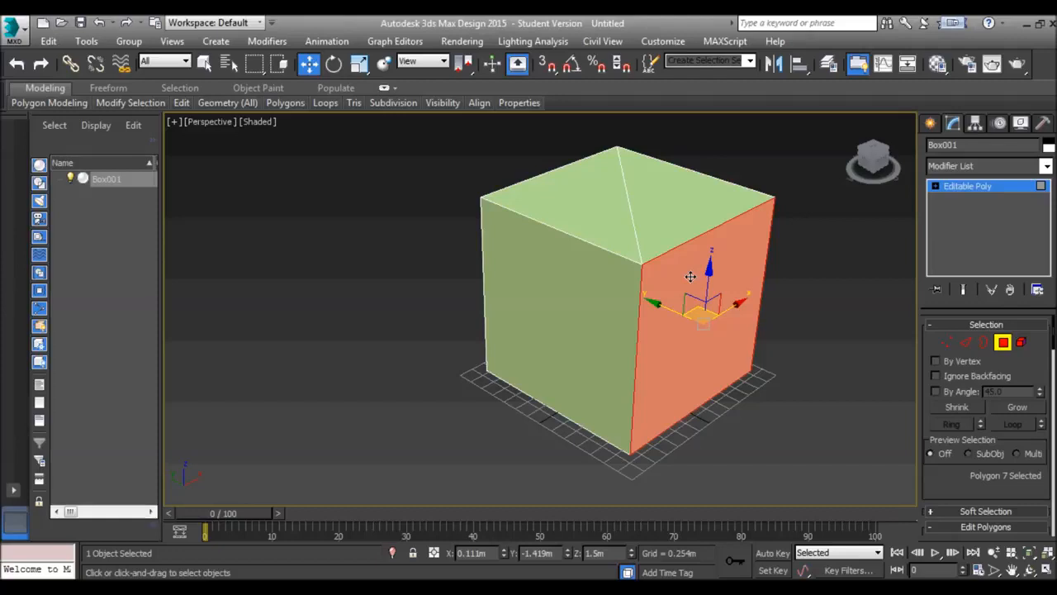
key("Delete")
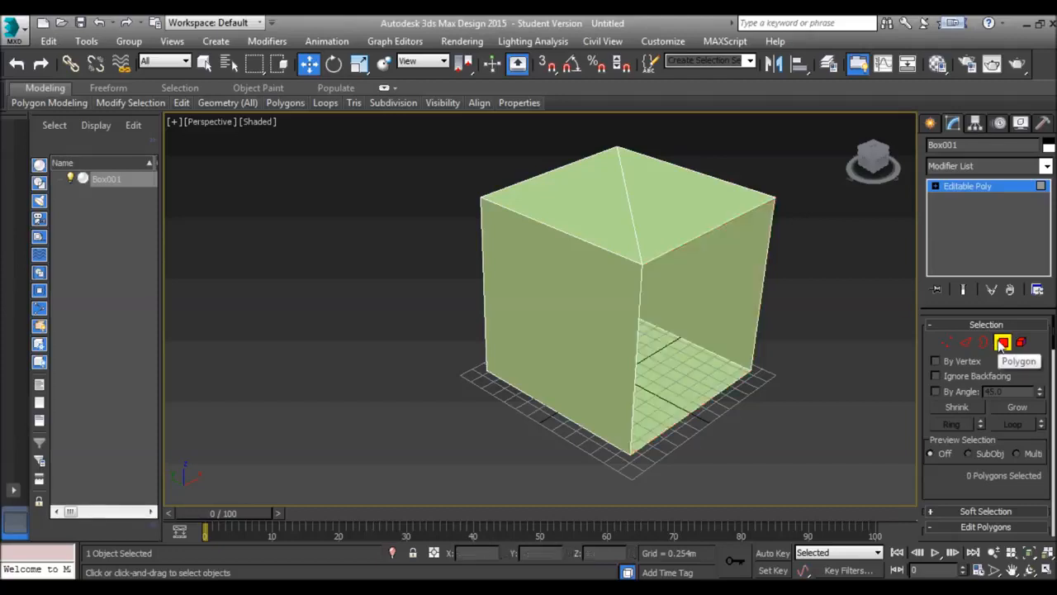
Step: Create a polygon through the open side's four corner vertices and move it inward along Y to about -0.934 m
left_click_drag(972, 441, 958, 85)
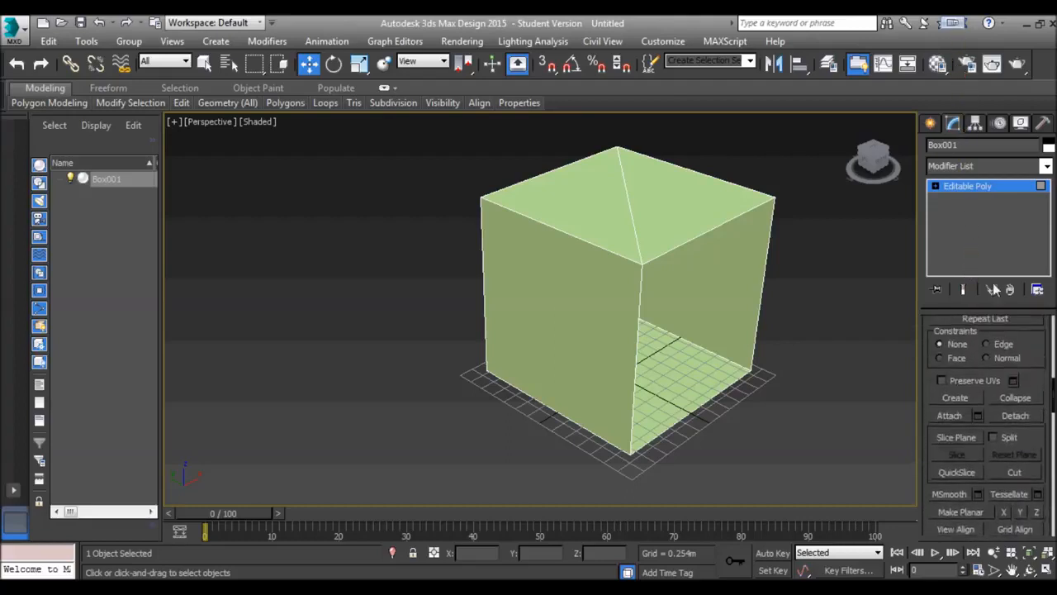
left_click(958, 399)
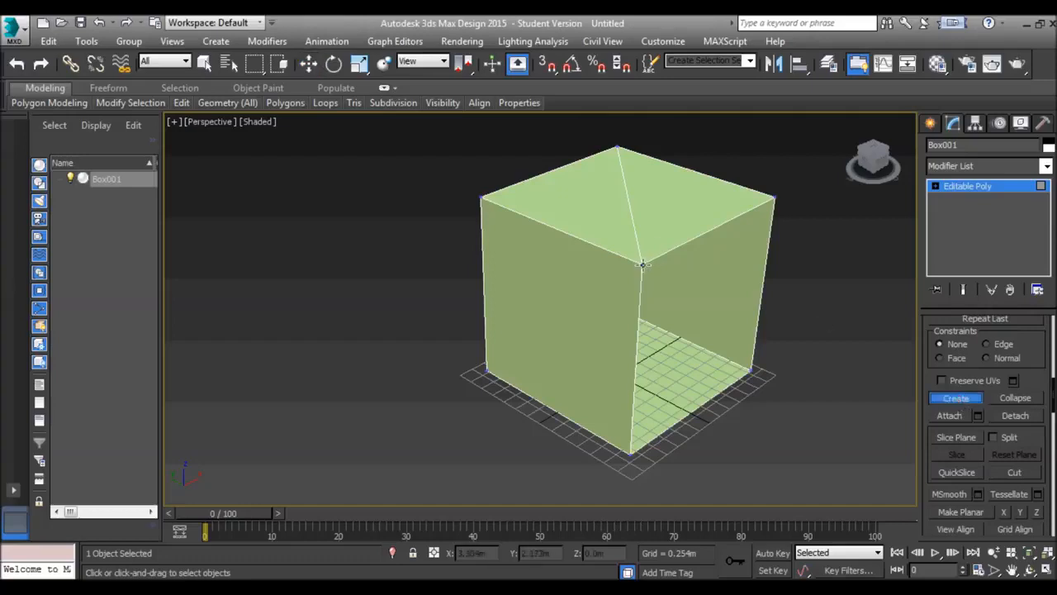
left_click(641, 265)
left_click(631, 453)
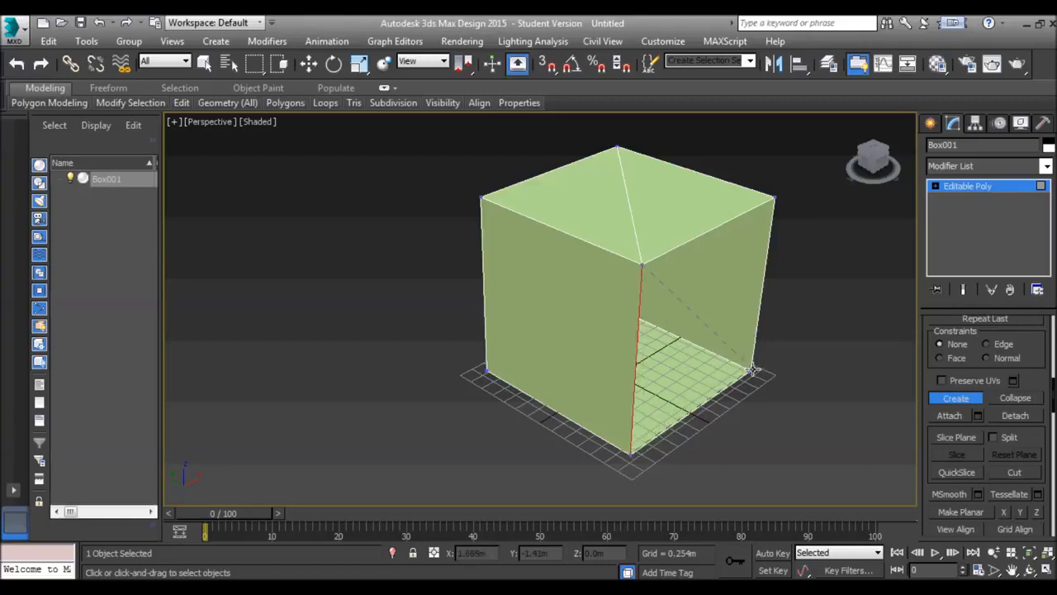
left_click(752, 369)
left_click(774, 198)
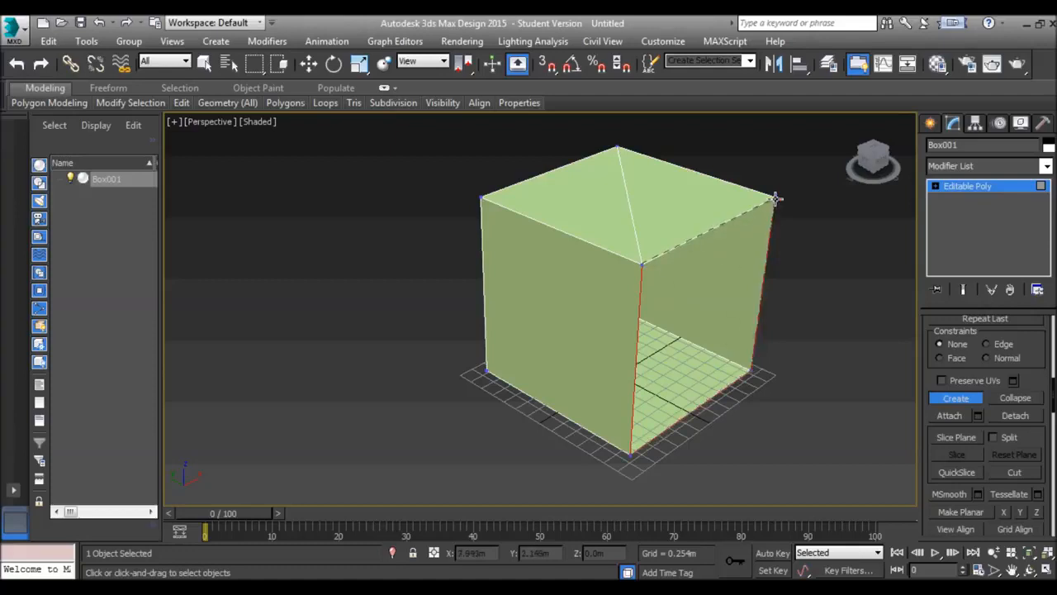
left_click(642, 263)
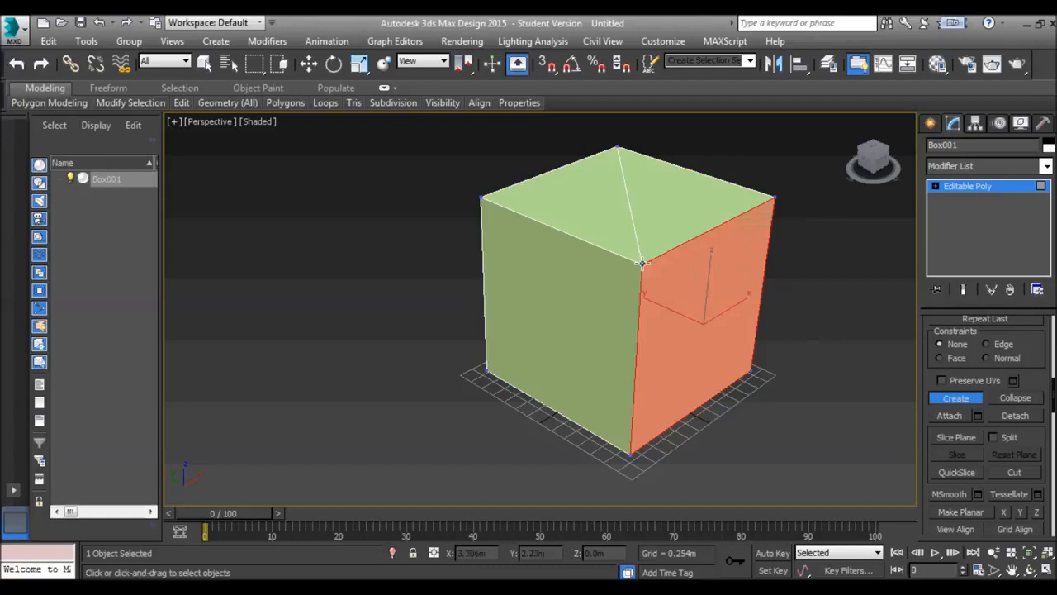
key("w")
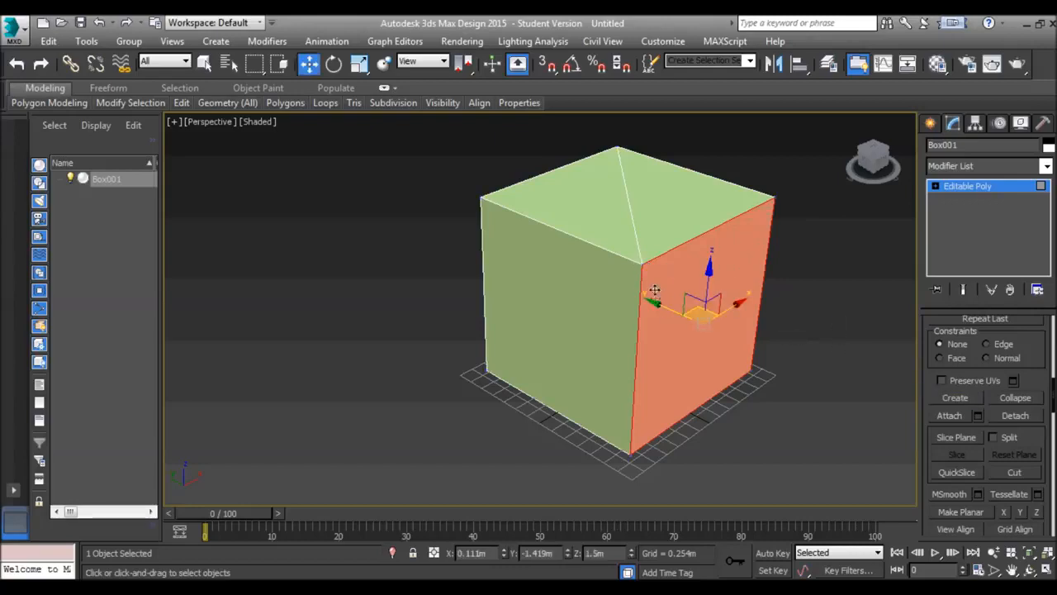
left_click_drag(666, 316, 637, 299)
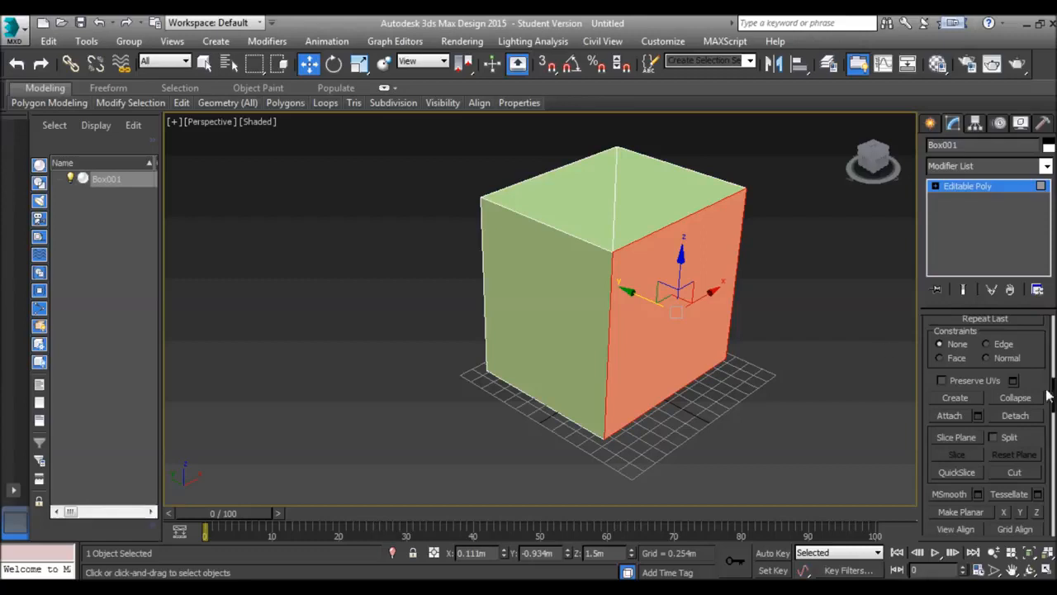
Step: Bevel the side face with about 0.637 m height and -0.343 m outline, then try a second bevel of 0.972 m height and cancel it
left_click_drag(1053, 398, 1052, 359)
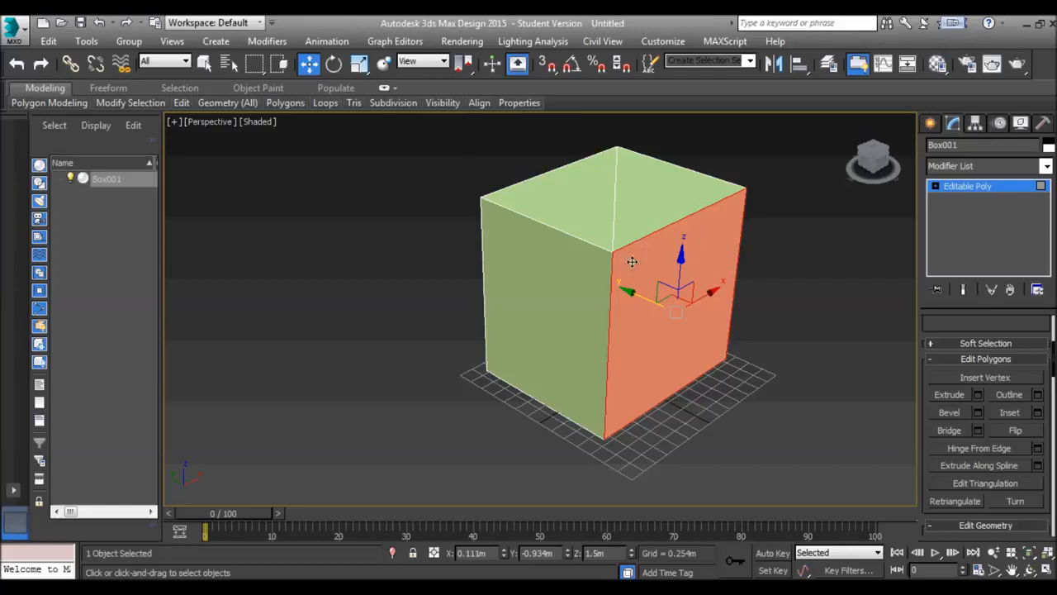
left_click(978, 413)
left_click_drag(383, 309, 380, 236)
left_click_drag(383, 332, 419, 384)
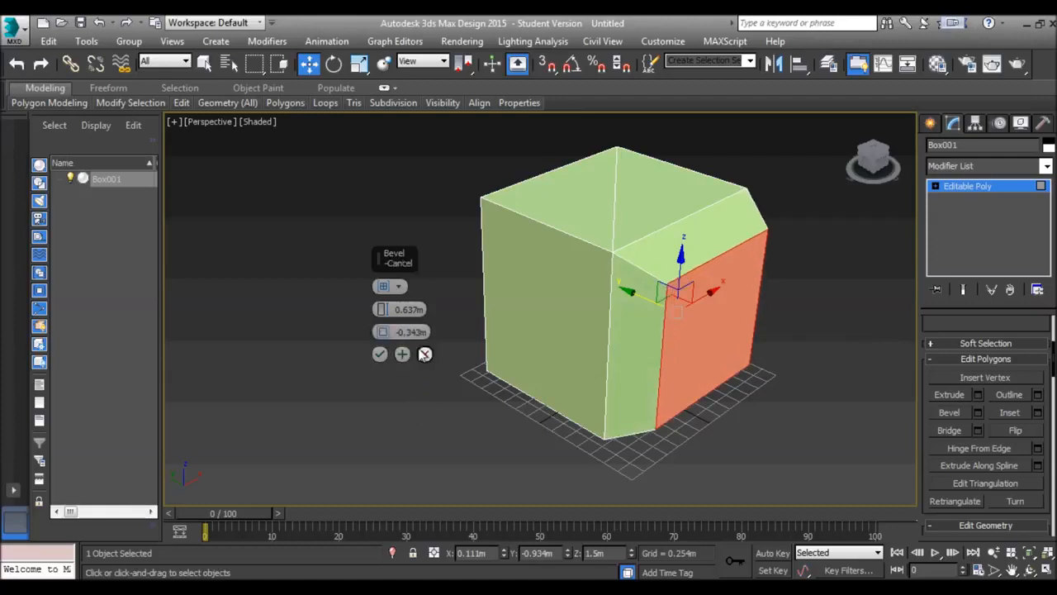
left_click(403, 354)
left_click_drag(393, 321, 385, 251)
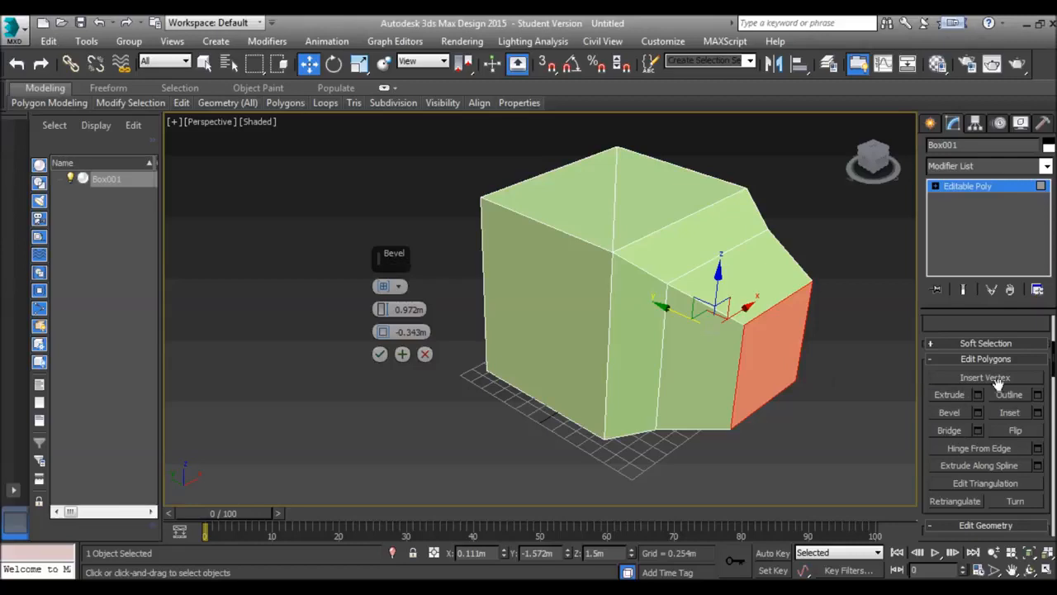
left_click(425, 354)
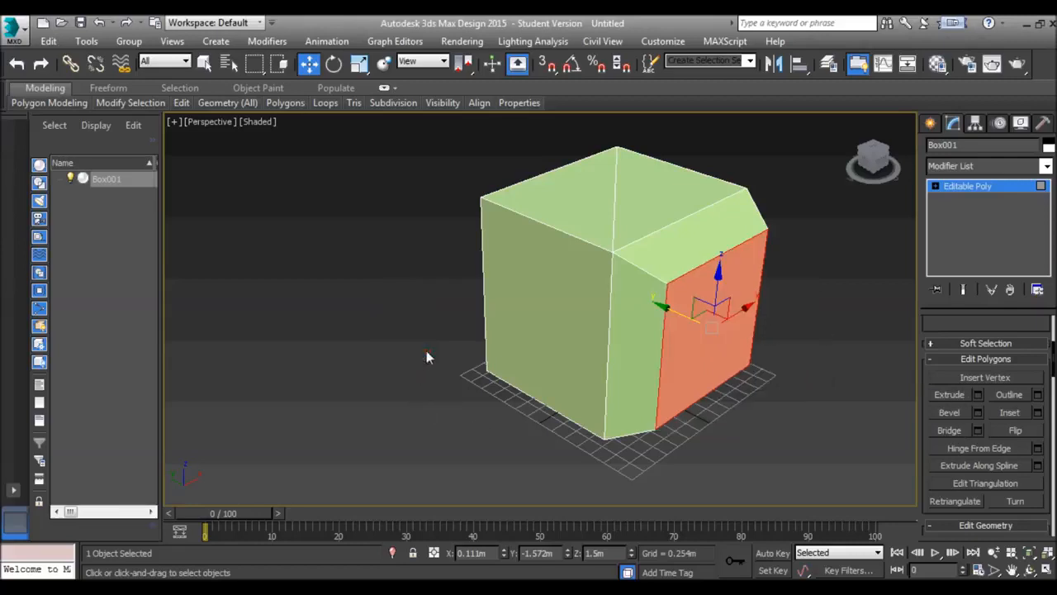
Step: Leave polygon sub-object level and delete the whole box from the scene
left_click(988, 190)
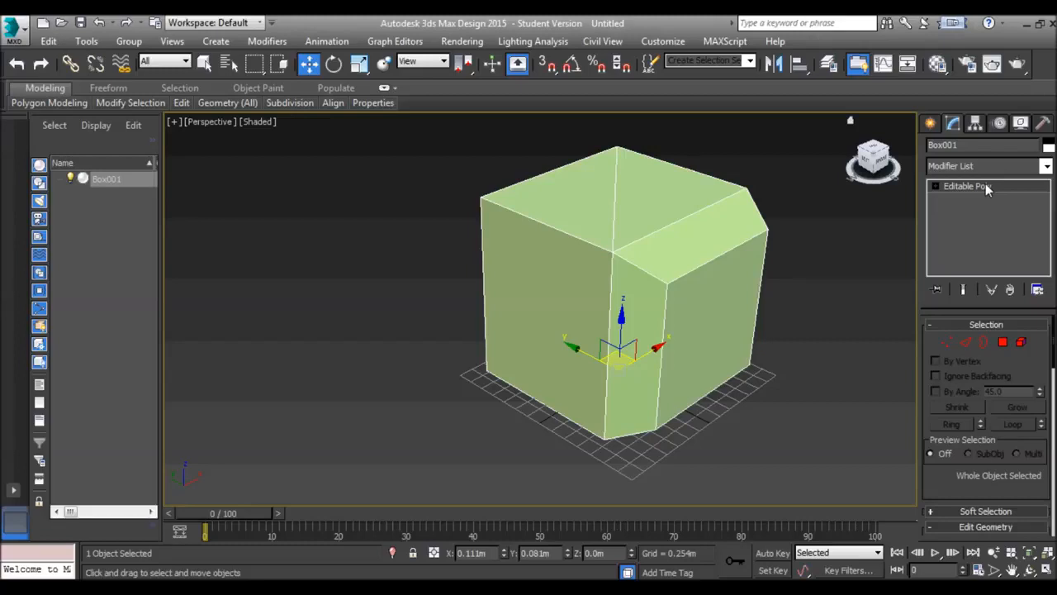
key("Delete")
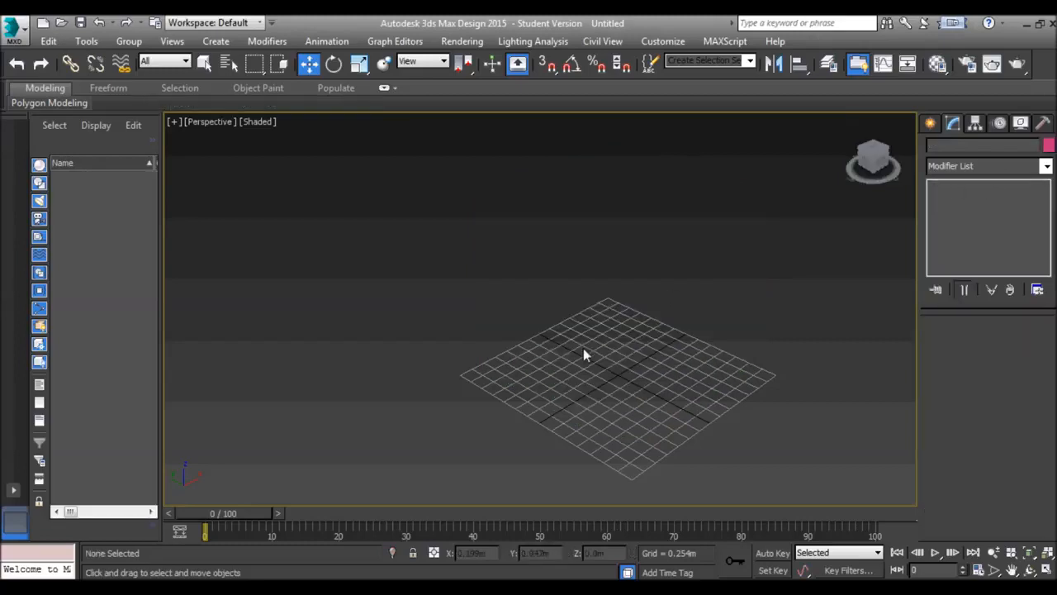
Step: Create a plane about 4.62 m long and 3.975 m wide over the grid, with 1 length segment and 1 width segment
middle_click_drag(606, 356, 535, 330)
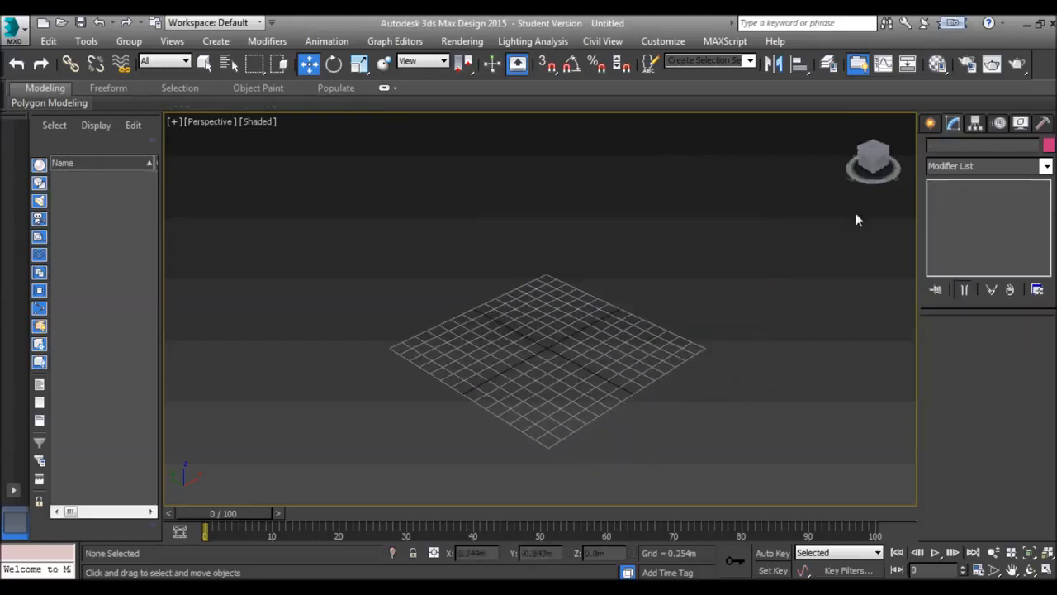
left_click(931, 123)
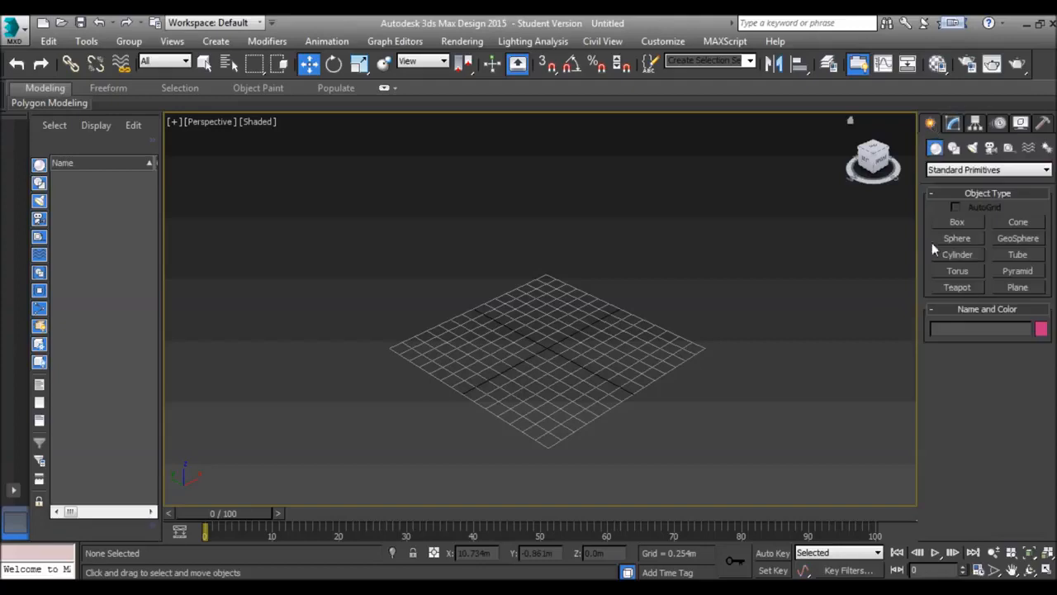
left_click(1010, 287)
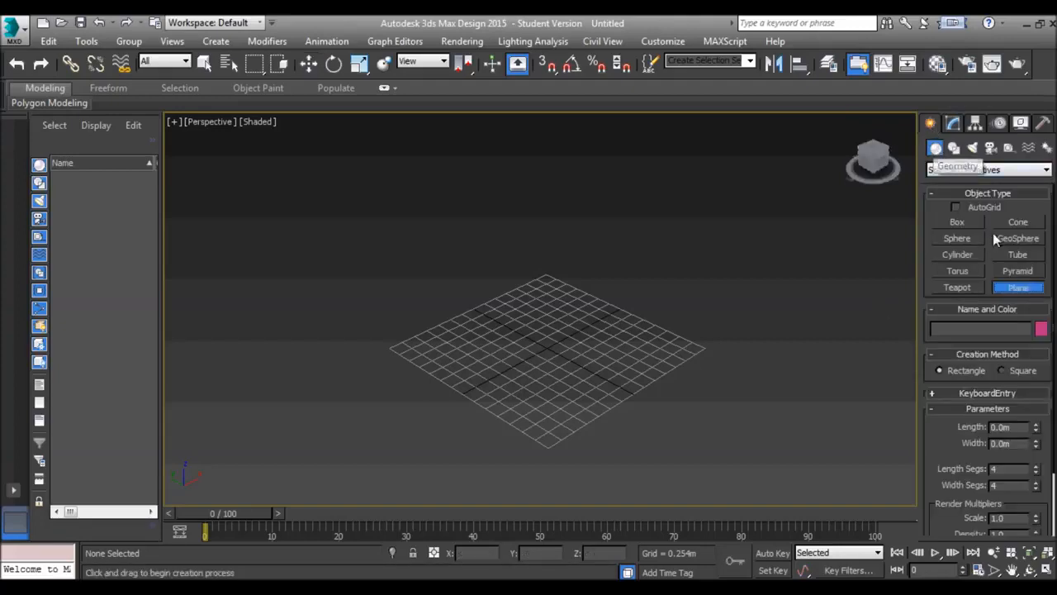
left_click_drag(392, 317, 749, 329)
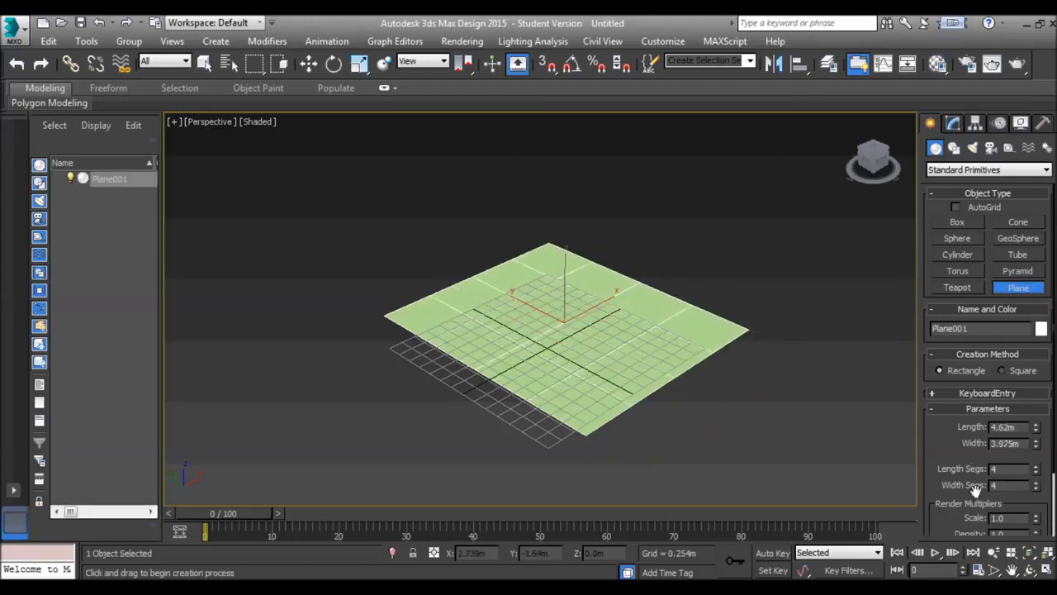
left_click(1036, 488)
left_click(1037, 488)
left_click(1036, 488)
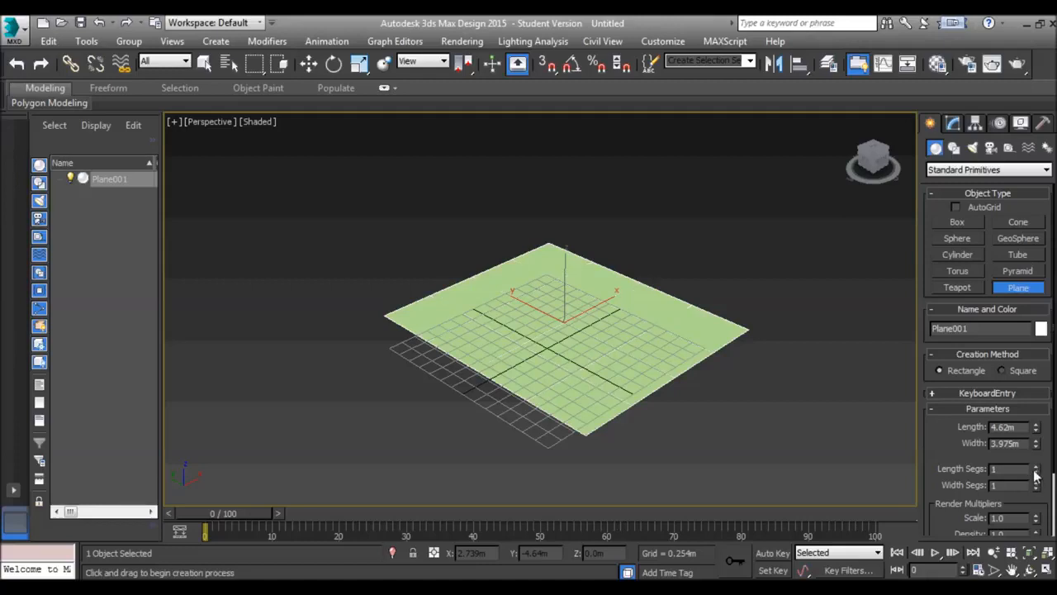
Step: Convert the plane to an Editable Poly and switch to its edge sub-object level
key("w")
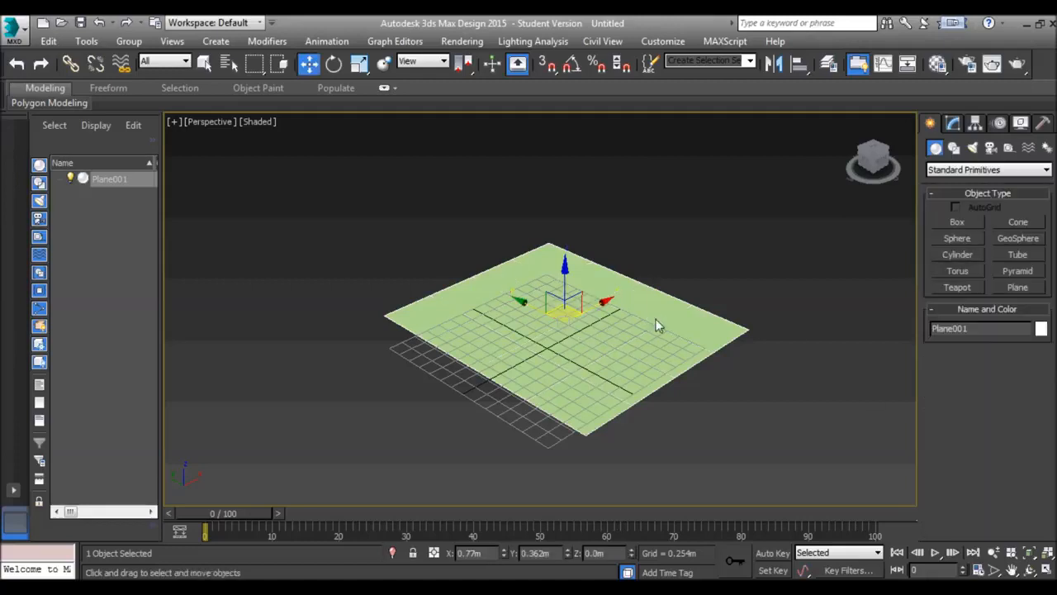
right_click(656, 324)
mouse_move(752, 477)
left_click(816, 484)
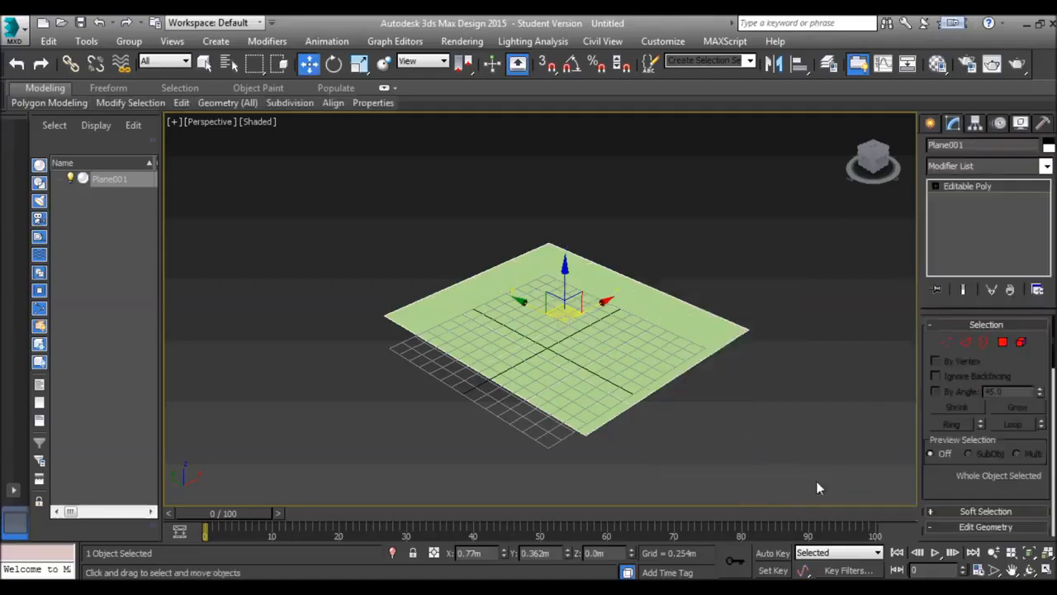
left_click(966, 343)
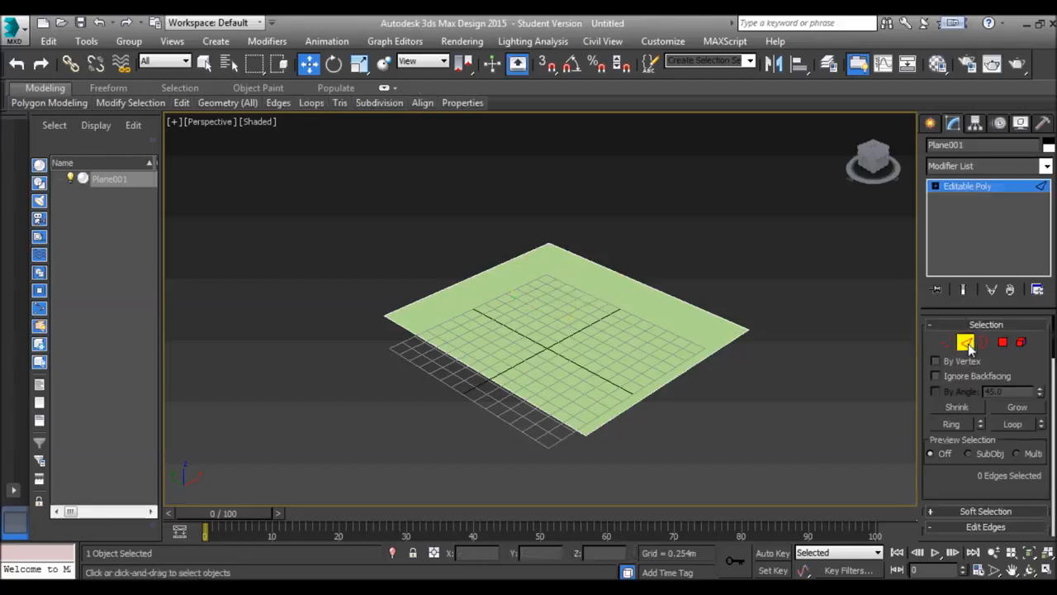
Step: Extend the plane's far Y edge into two downward-sloping strips, ending at about Y 5.109 m and Z -1.91 m
left_click(491, 270)
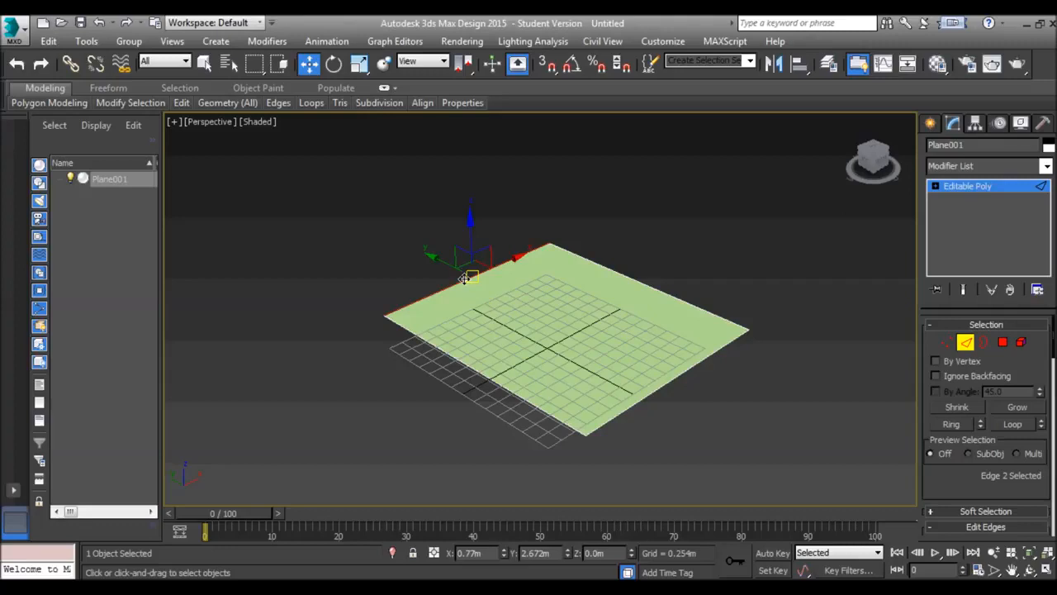
middle_click_drag(440, 310, 510, 340, "alt")
left_click_drag(487, 325, 389, 304, "shift")
middle_click_drag(426, 308, 468, 251)
left_click_drag(460, 230, 459, 262)
middle_click_drag(458, 263, 458, 291, "alt")
left_click_drag(432, 286, 405, 340, "shift")
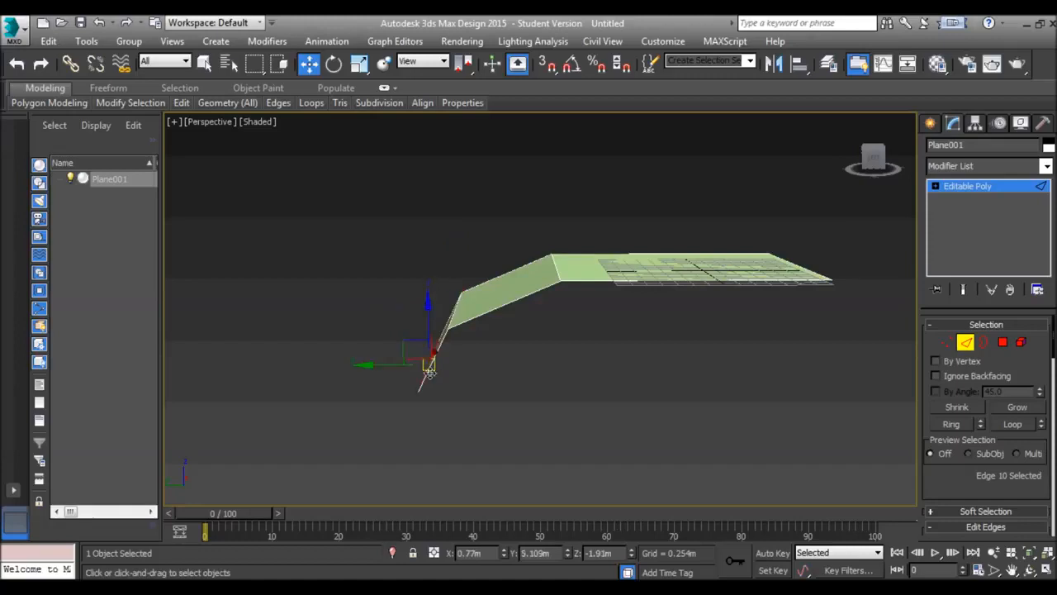
Step: Extend the open end edge back beneath the plane in further strips to about Y -4.407 m at Z -2.992 m
middle_click_drag(420, 352, 419, 299)
left_click_drag(408, 288, 770, 367, "shift")
middle_click_drag(770, 366, 668, 402, "alt")
middle_click_drag(737, 357, 661, 354)
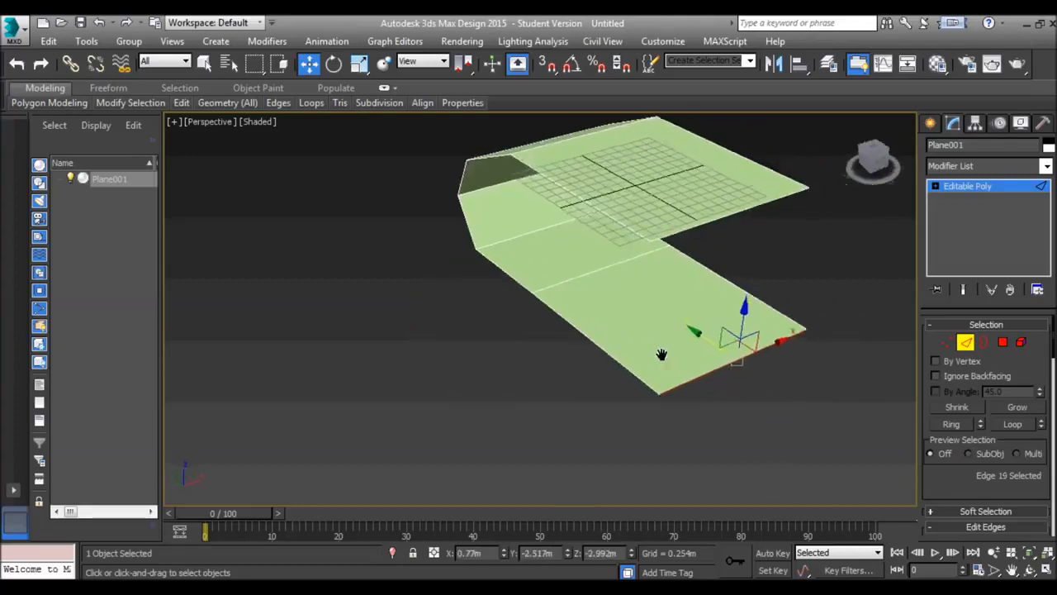
scroll(661, 355, "up", 2)
left_click_drag(718, 333, 821, 423, "shift")
mouse_move(757, 394)
middle_mouse_down()
mouse_move(673, 385)
mouse_move(756, 387)
mouse_move(742, 389)
middle_mouse_up()
scroll(717, 392, "down", 4)
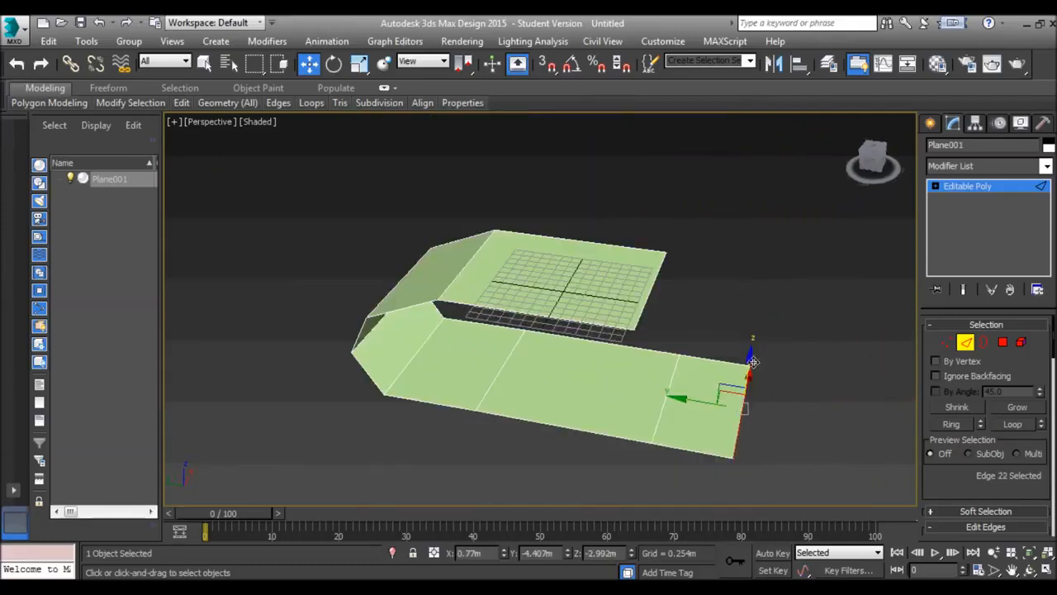
Step: Extend the end edge upward into a tall back wall, then angle strips forward at its top to about Y -2.205 m and Z 7.641 m
left_click_drag(751, 358, 753, 148, "shift")
scroll(791, 245, "down", 3)
middle_click_drag(790, 246, 743, 242, "alt")
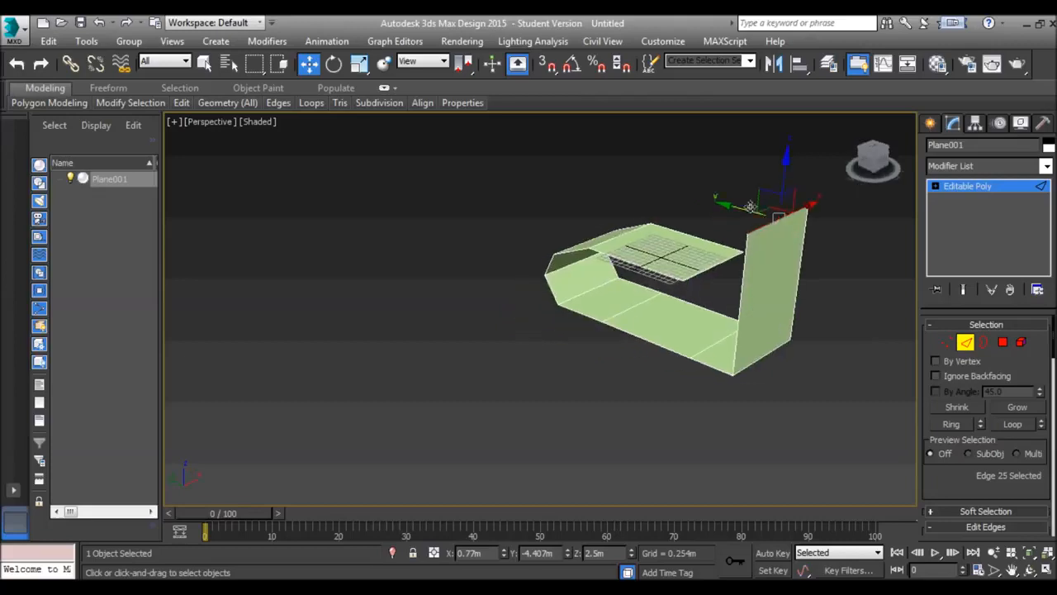
left_click_drag(780, 184, 793, 35)
middle_click_drag(747, 265, 809, 316)
left_click_drag(844, 198, 848, 171)
left_click_drag(836, 212, 751, 173, "shift")
middle_click_drag(753, 259, 715, 389, "alt")
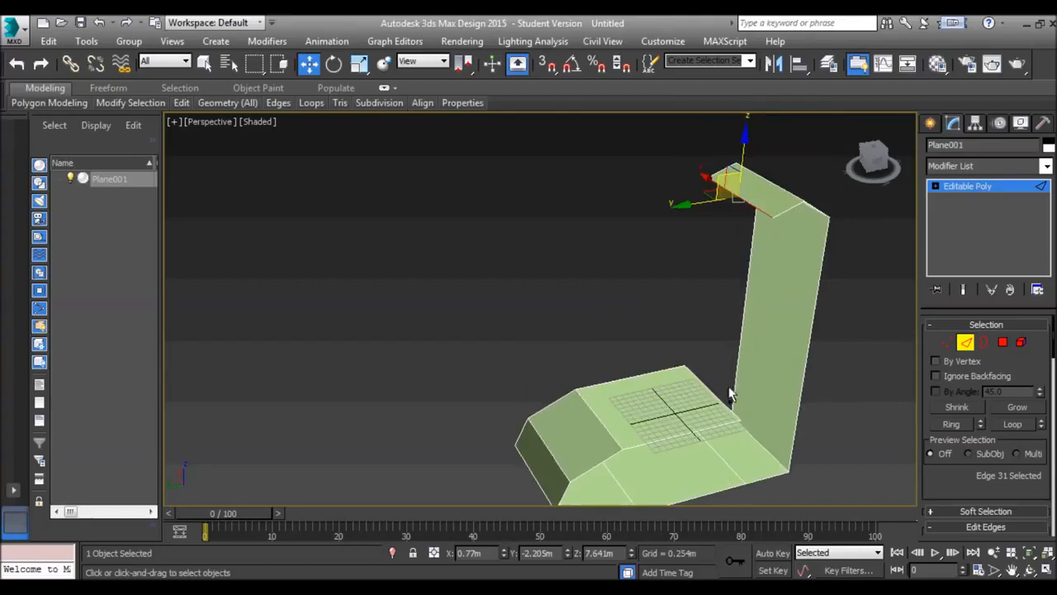
Step: Bridge the top strip's front edge to the open rear edge of the original plane to close the backrest front
left_click(730, 394)
scroll(953, 462, "down", 5)
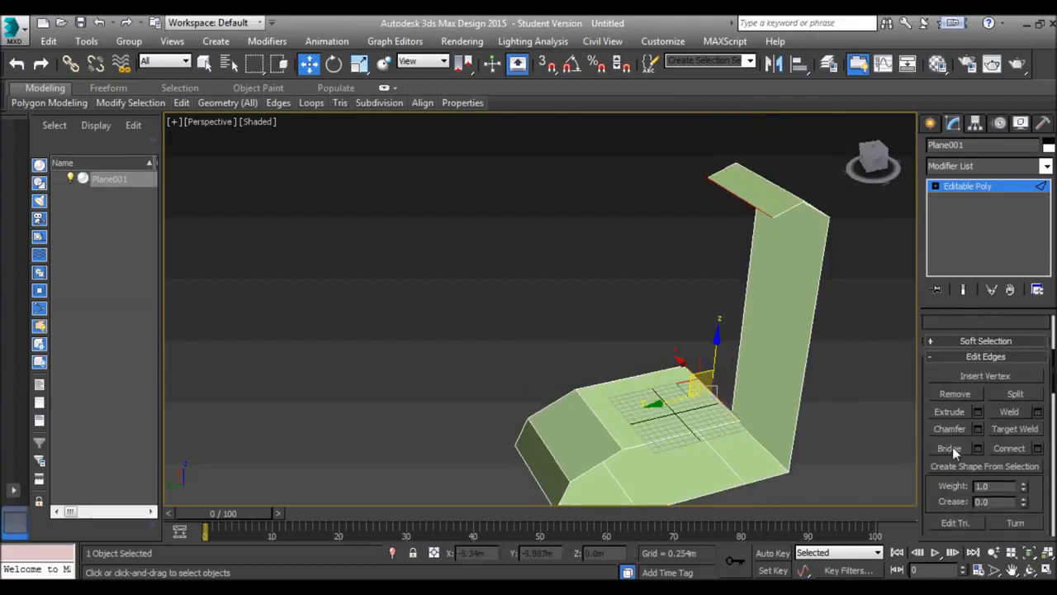
left_click(949, 447)
mouse_move(711, 314)
middle_mouse_down("alt")
mouse_move(678, 306)
mouse_move(764, 313)
mouse_move(661, 307)
mouse_move(714, 300)
middle_mouse_up("alt")
scroll(714, 314, "up", 3)
middle_click_drag(722, 306, 651, 311)
scroll(713, 315, "down", 5)
Step: Widen the seat shape by moving the eleven vertices of one side outward along X to about -4.549 m
key("4")
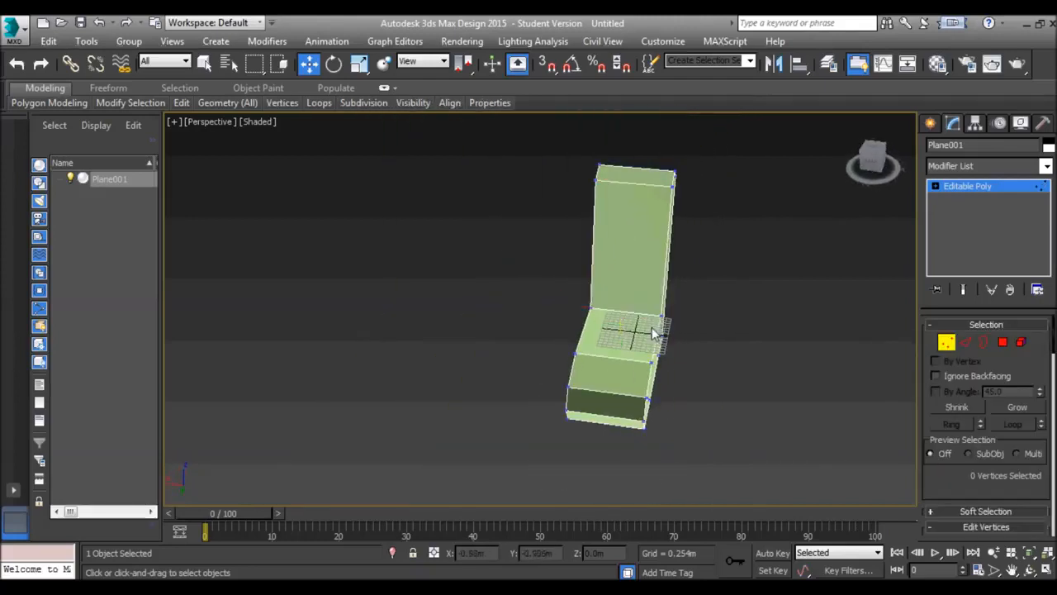
key("ctrl+z")
left_click_drag(694, 132, 642, 441)
left_click_drag(619, 298, 672, 303)
middle_click_drag(672, 299, 580, 291, "alt")
Step: Cap both open side borders of the seat shape
left_click(984, 341)
middle_click_drag(772, 286, 747, 293, "alt")
middle_click_drag(746, 293, 623, 289)
scroll(593, 304, "up", 3)
left_click(625, 285)
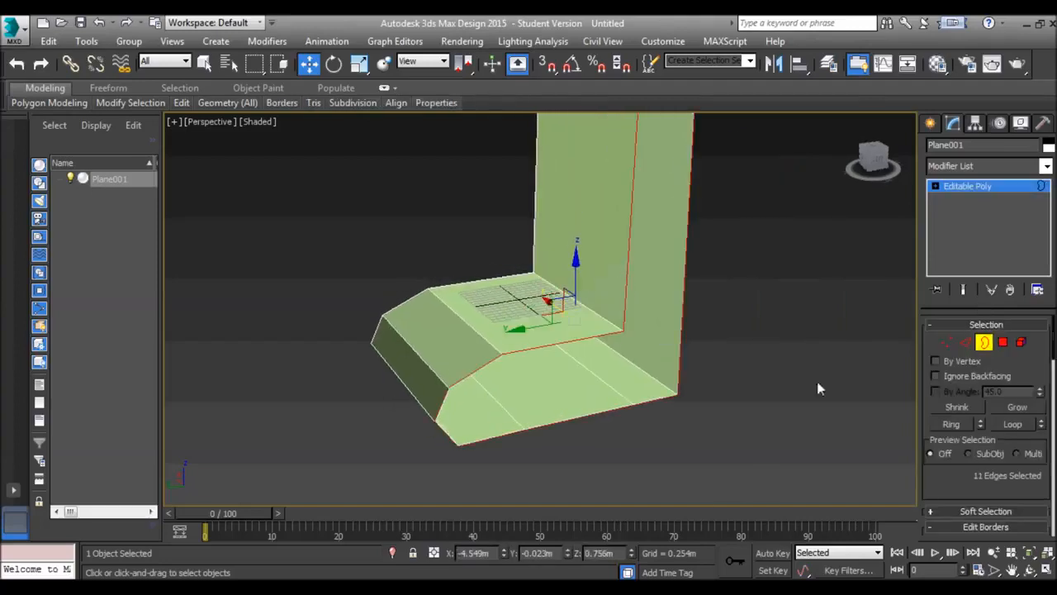
scroll(1021, 487, "down", 3)
middle_click_drag(694, 422, 609, 405, "alt")
left_click(1015, 464)
middle_click_drag(716, 321, 745, 268, "alt")
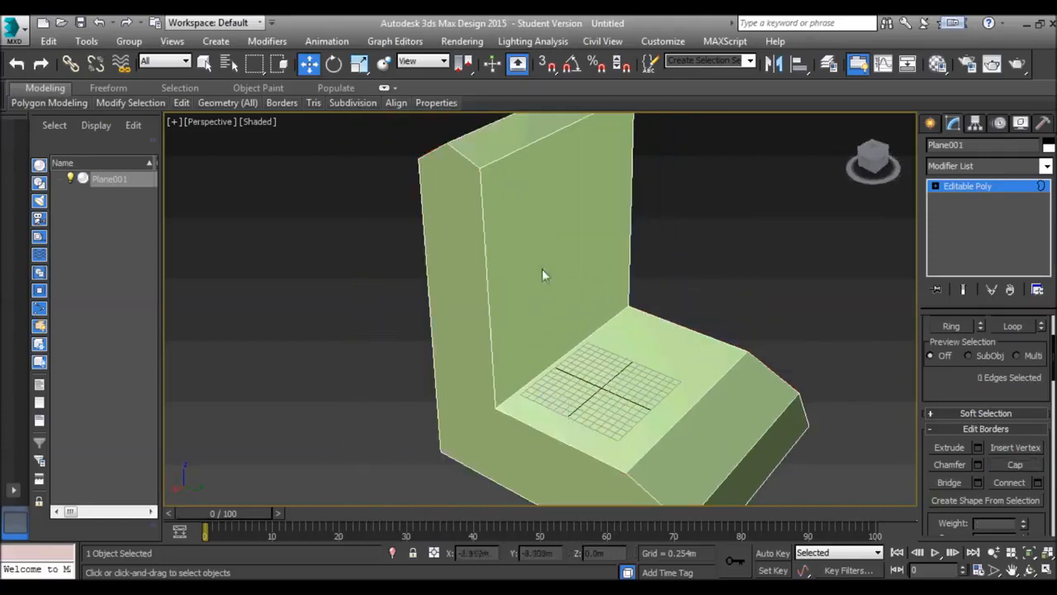
middle_click_drag(513, 326, 522, 320)
scroll(523, 318, "down", 5)
scroll(523, 319, "up", 5)
scroll(522, 318, "down", 3)
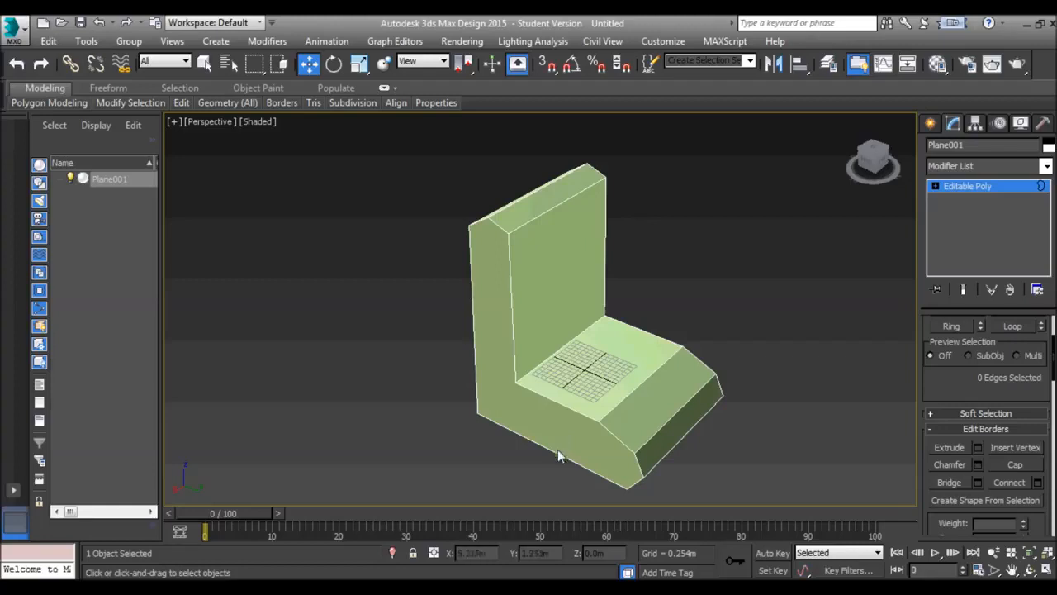
scroll(567, 429, "down", 3)
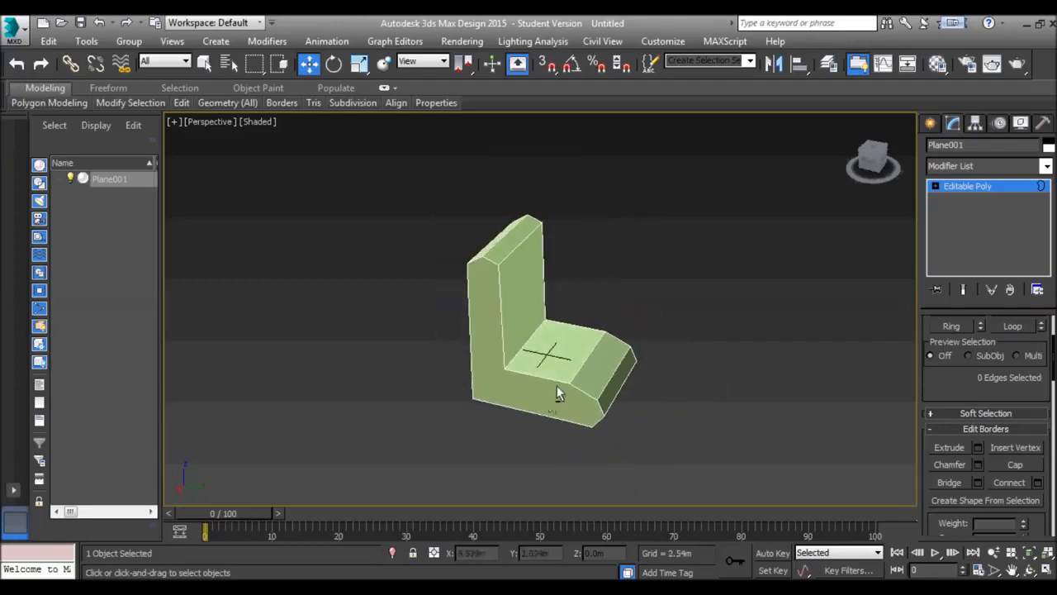
scroll(555, 378, "up", 3)
scroll(538, 330, "up", 2)
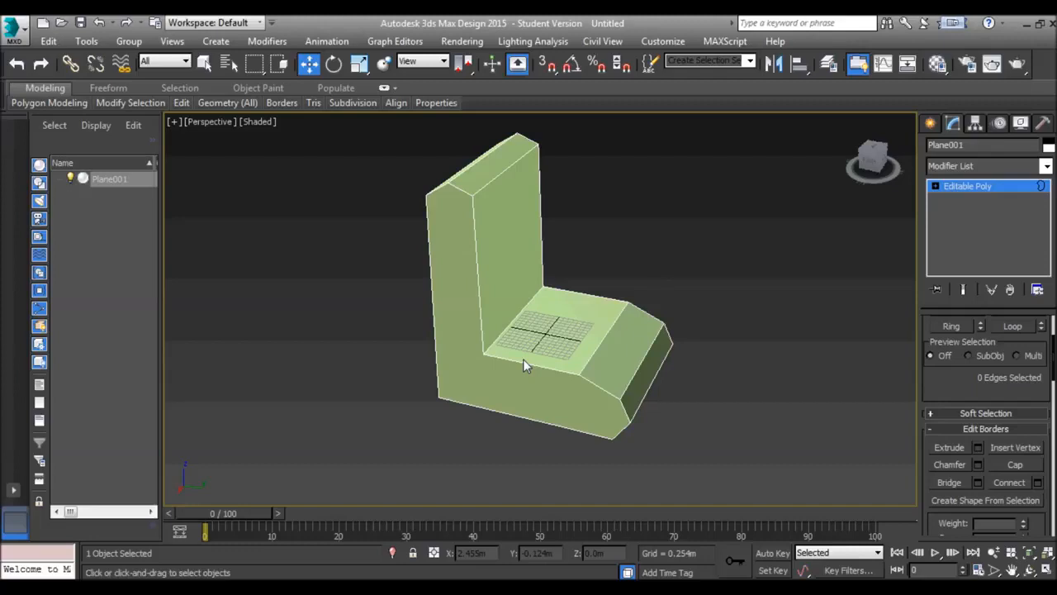
Step: Connect the side face's vertex where backrest meets seat to the nearest rear vertex on its base edge
scroll(983, 376, "up", 3)
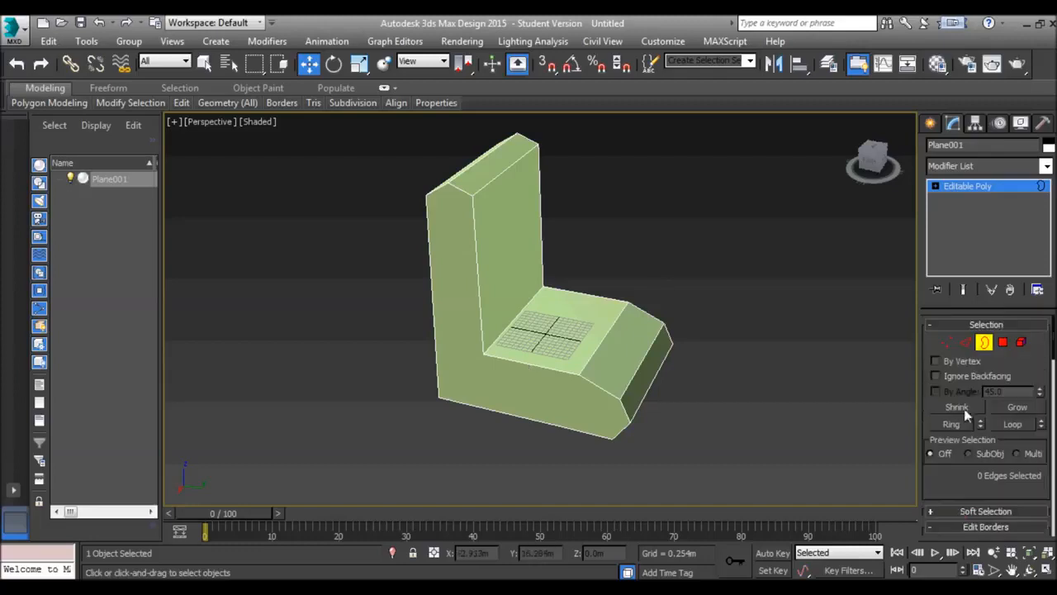
left_click(947, 342)
scroll(959, 448, "down", 5)
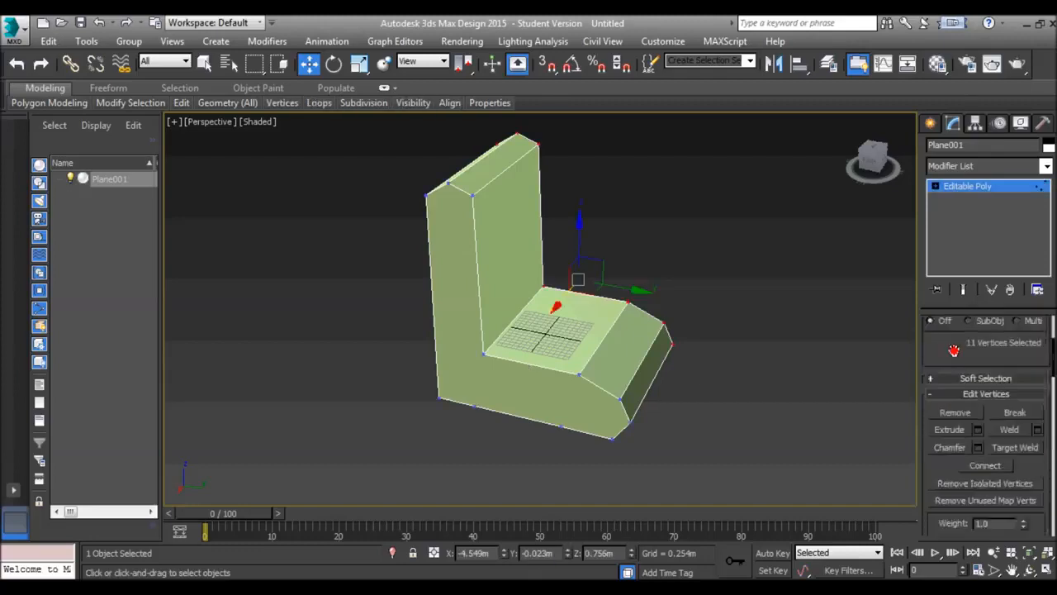
scroll(1039, 445, "down", 1)
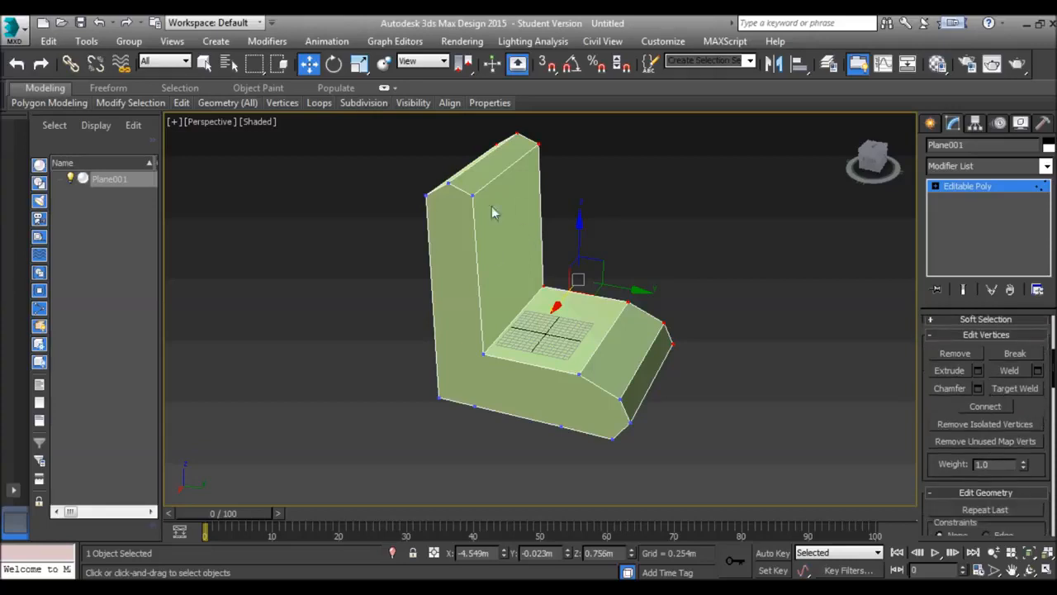
left_click(447, 184)
left_click(483, 355)
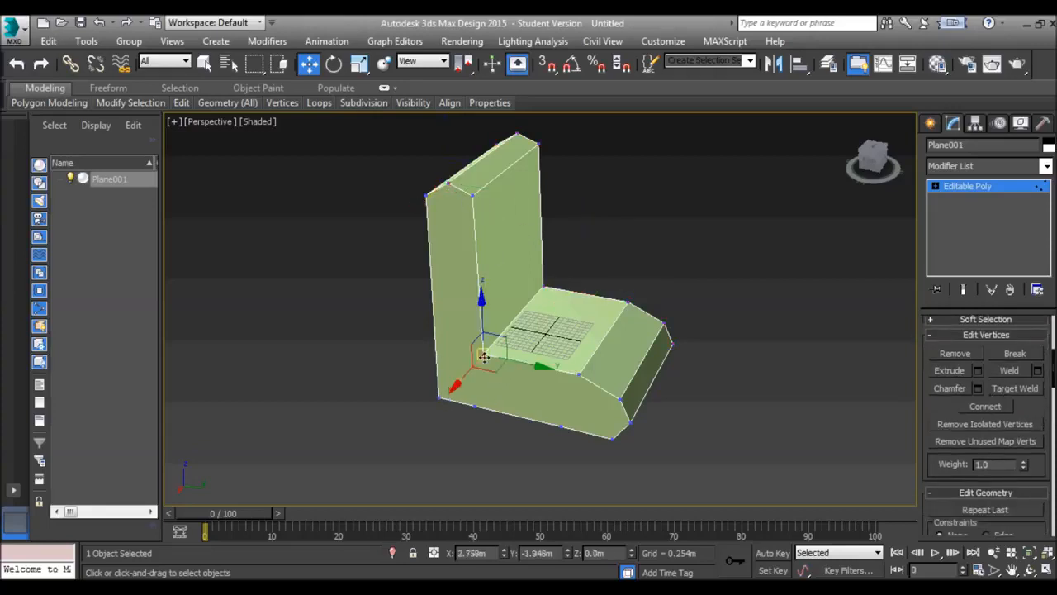
left_click(475, 405, "ctrl")
left_click(975, 404)
Step: Cut edges across the side face from the seat's two upper front vertices down to the base vertices beneath them
left_click_drag(1042, 412, 1021, 219)
left_click(1015, 471)
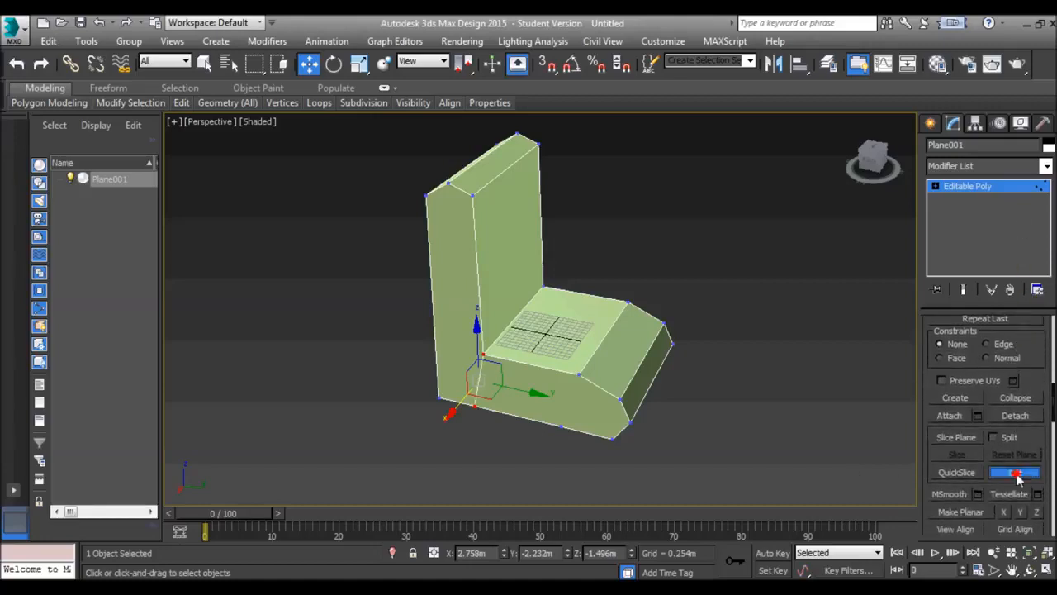
left_click(580, 374)
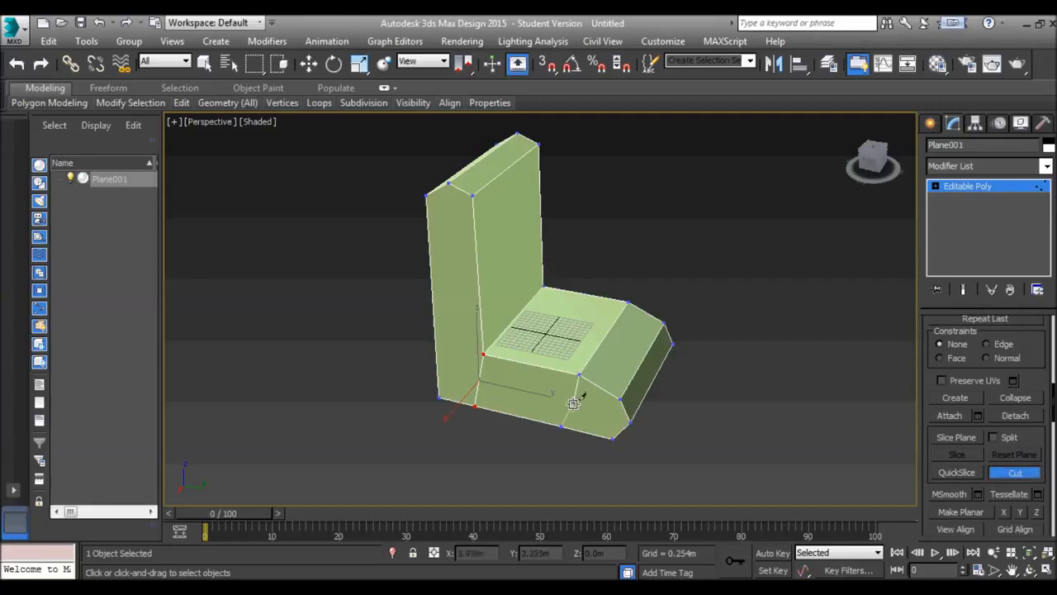
left_click(562, 425)
Step: Cut edges from the inner seat corner to the backrest's lower and upper rear corners on the side face
left_click(484, 354)
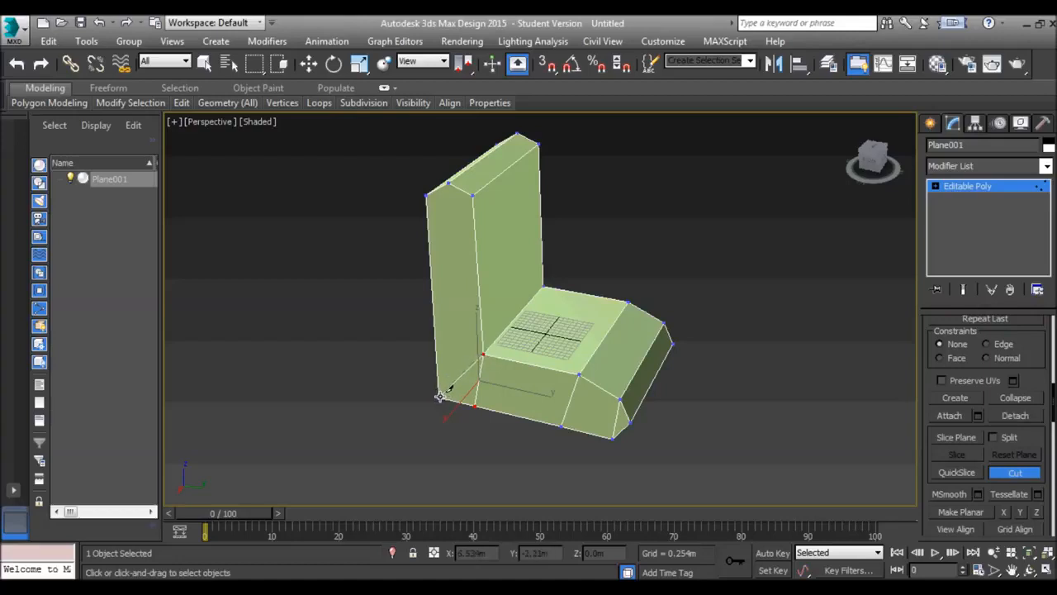
left_click(440, 396)
left_click(427, 196)
left_click(483, 354)
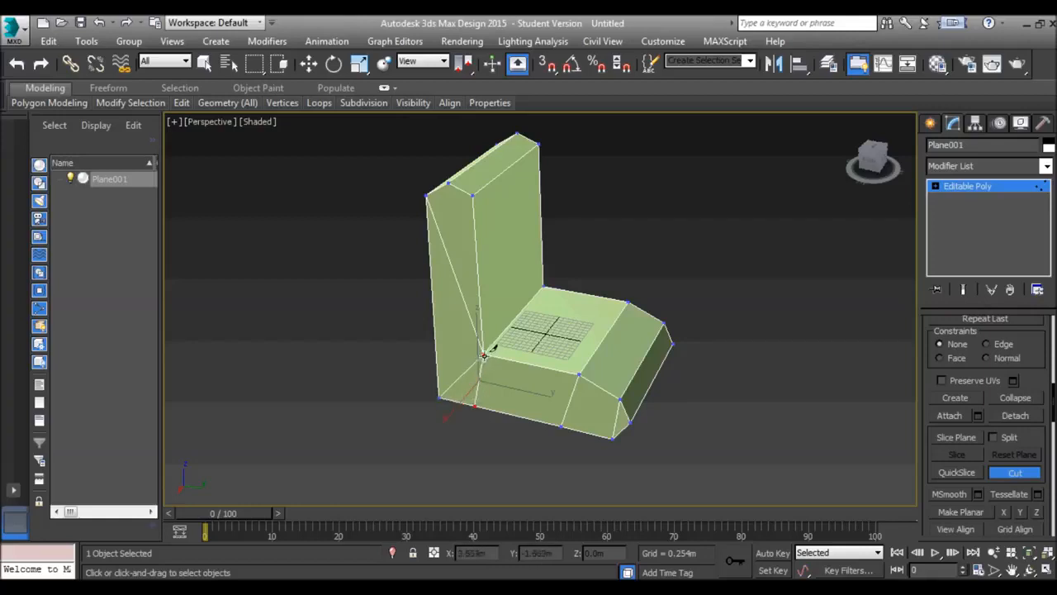
left_click(473, 406)
left_click(1010, 473)
Step: Leave vertex sub-object level and delete the whole seat object from the scene
middle_click_drag(698, 370, 529, 351, "alt")
scroll(498, 318, "down", 3)
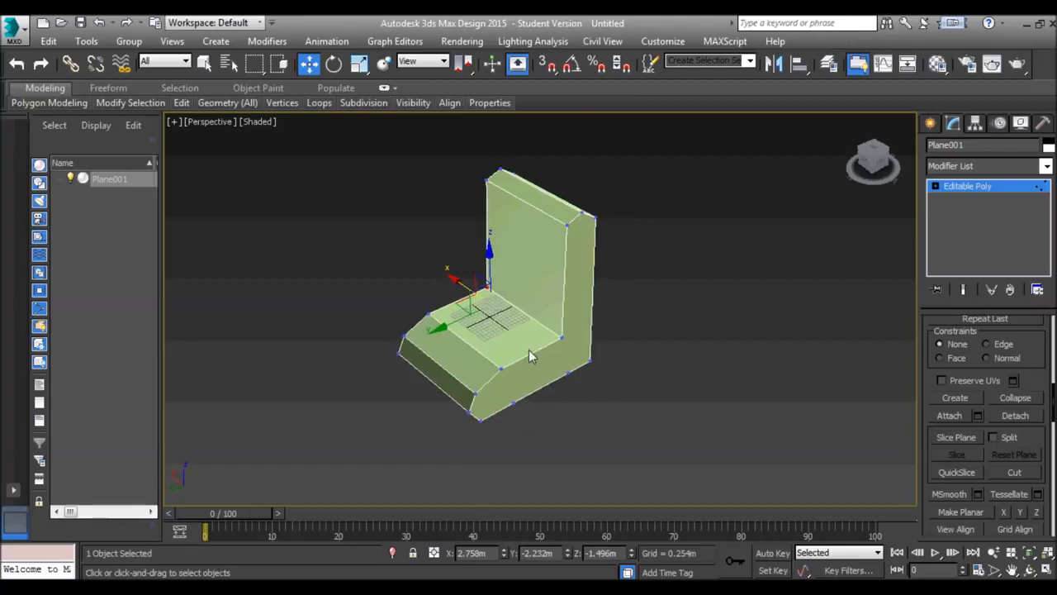
middle_click_drag(628, 333, 585, 341)
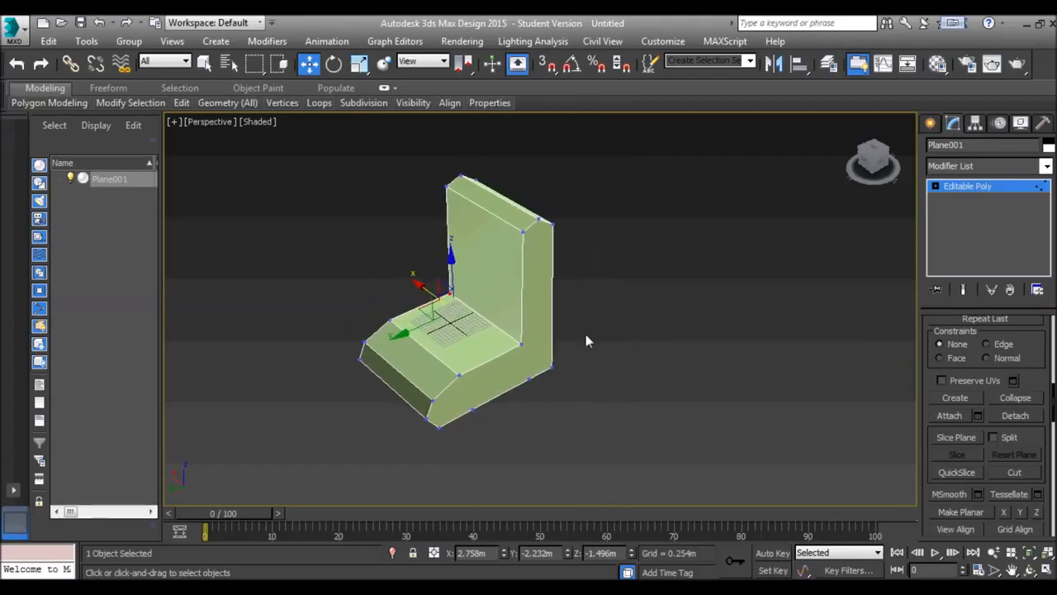
left_click(967, 184)
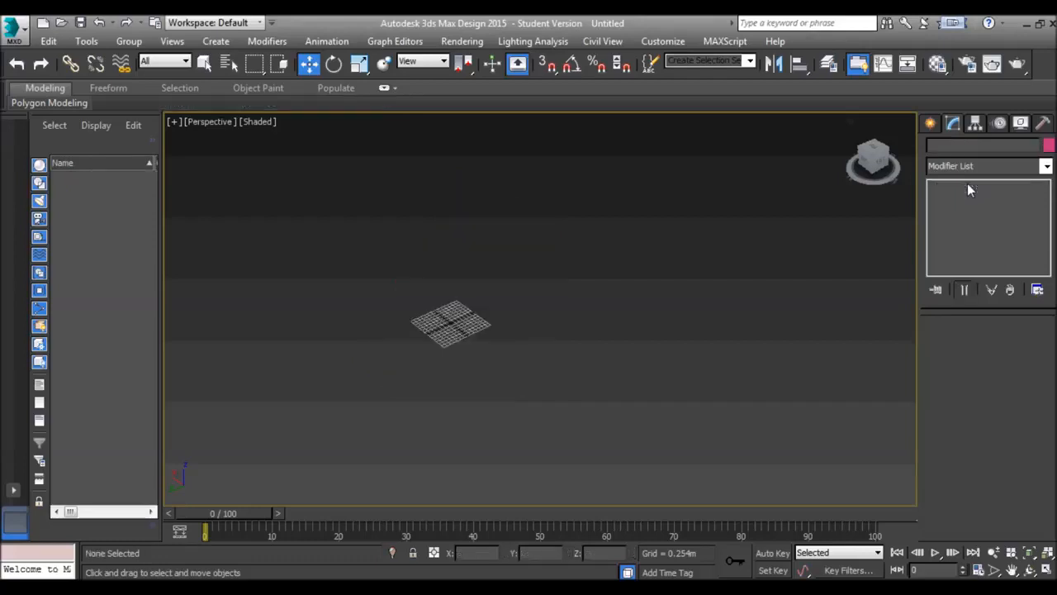
Step: Draw an open spline with the Line tool through five corner points around the grid, removing the extra sixth point
left_click(931, 124)
scroll(518, 295, "up", 2)
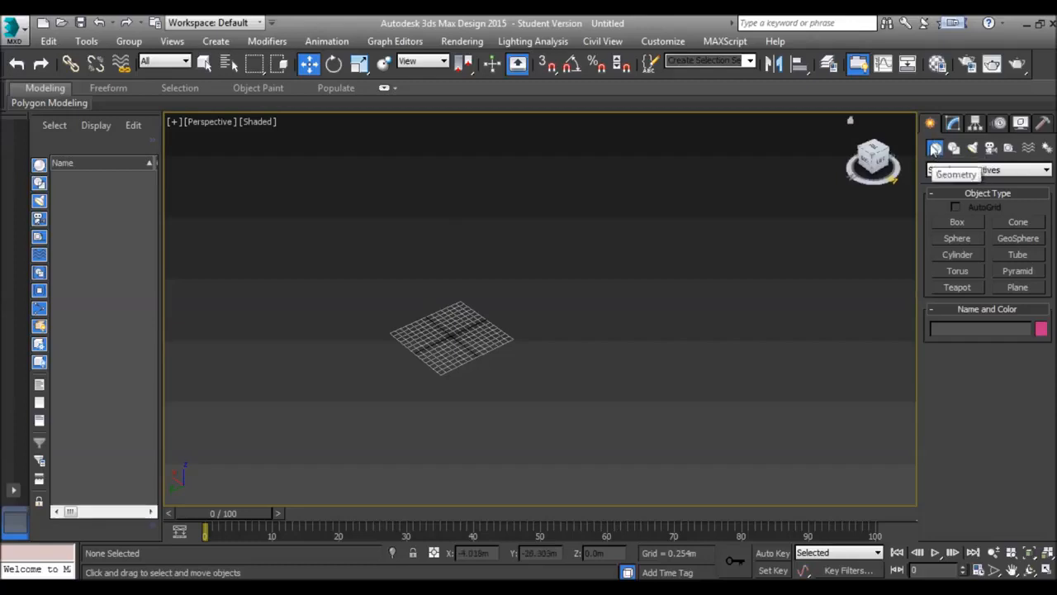
left_click(959, 172)
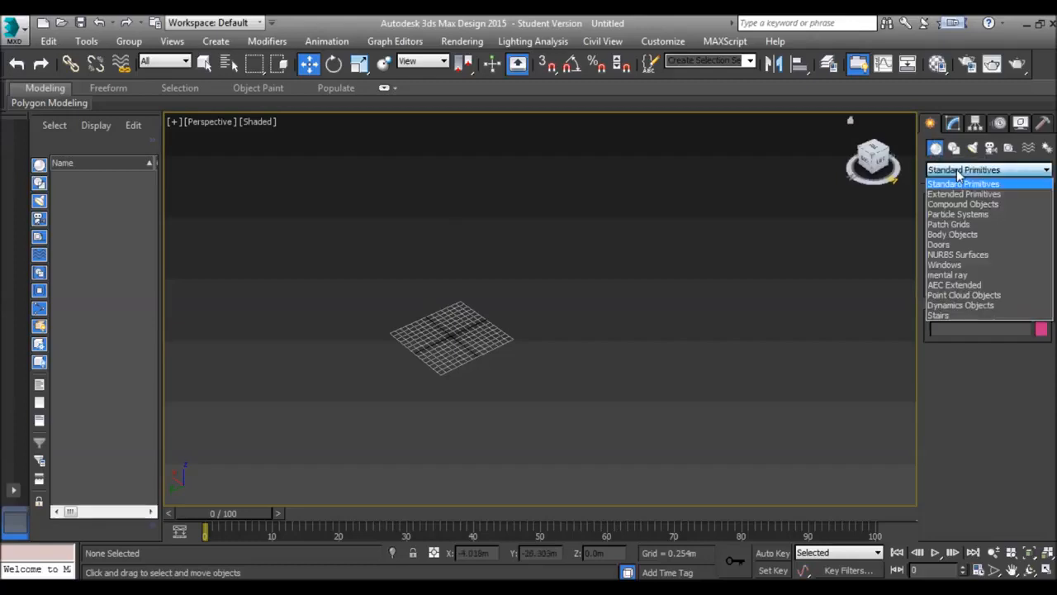
left_click(957, 149)
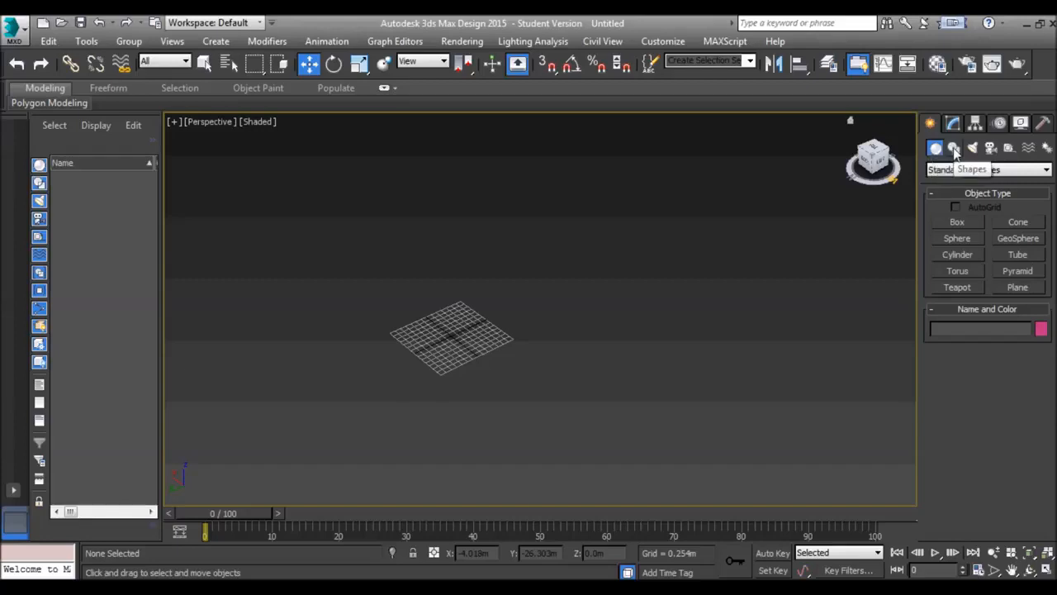
left_click(955, 149)
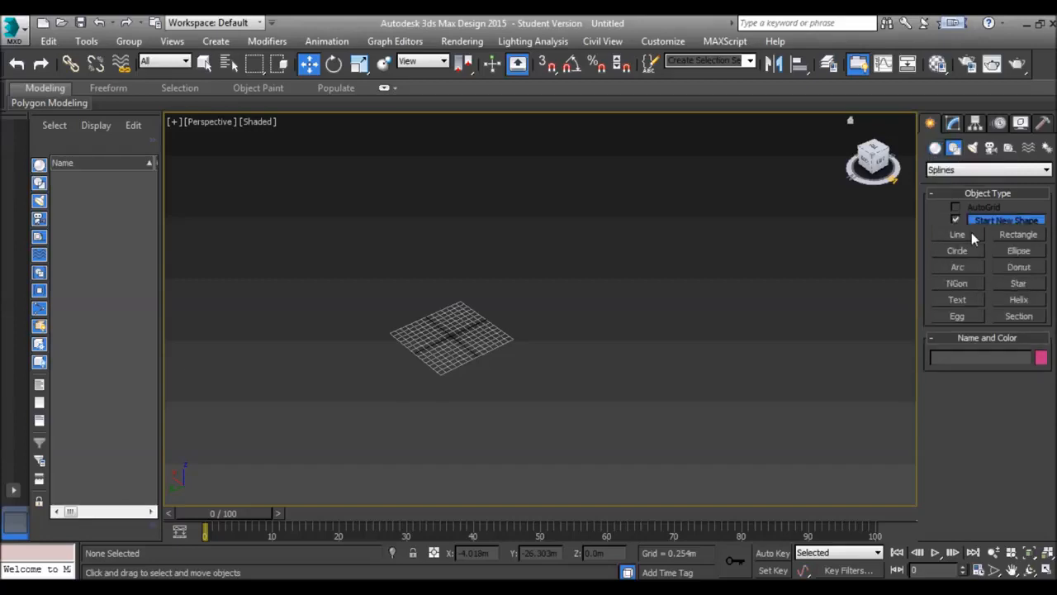
left_click(971, 235)
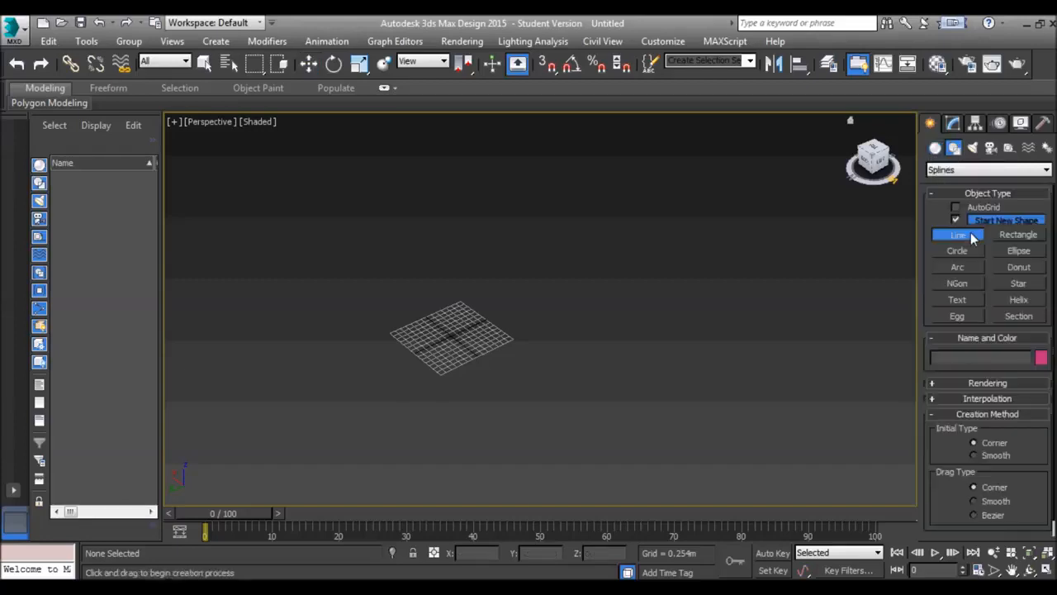
left_click(522, 419)
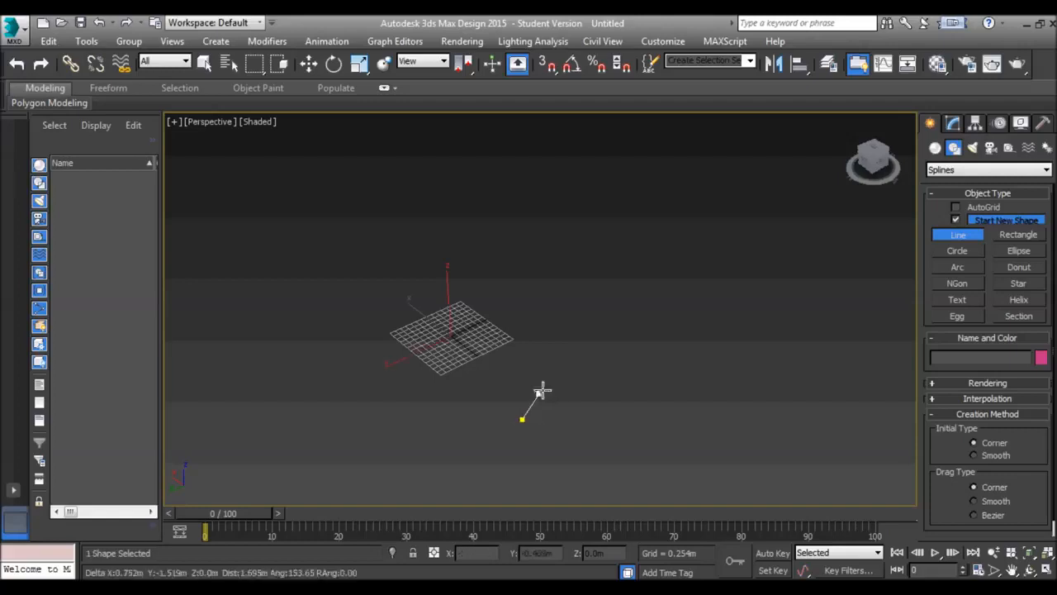
left_click(568, 351)
left_click(509, 277)
left_click(364, 281)
left_click(295, 374)
left_click(380, 418)
key("BackSpace")
right_click(353, 385)
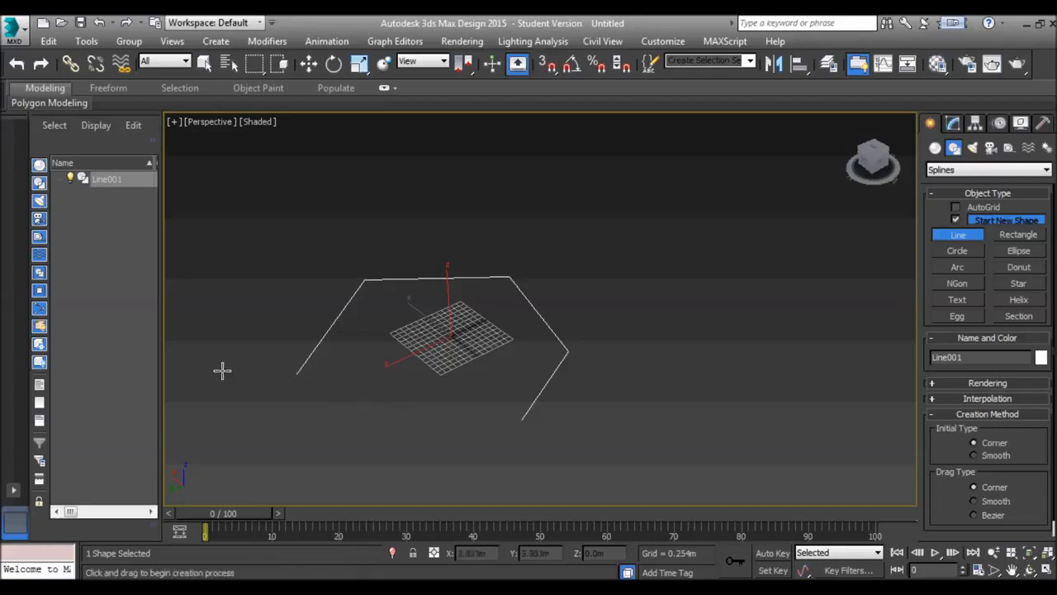
middle_click_drag(526, 366, 595, 333)
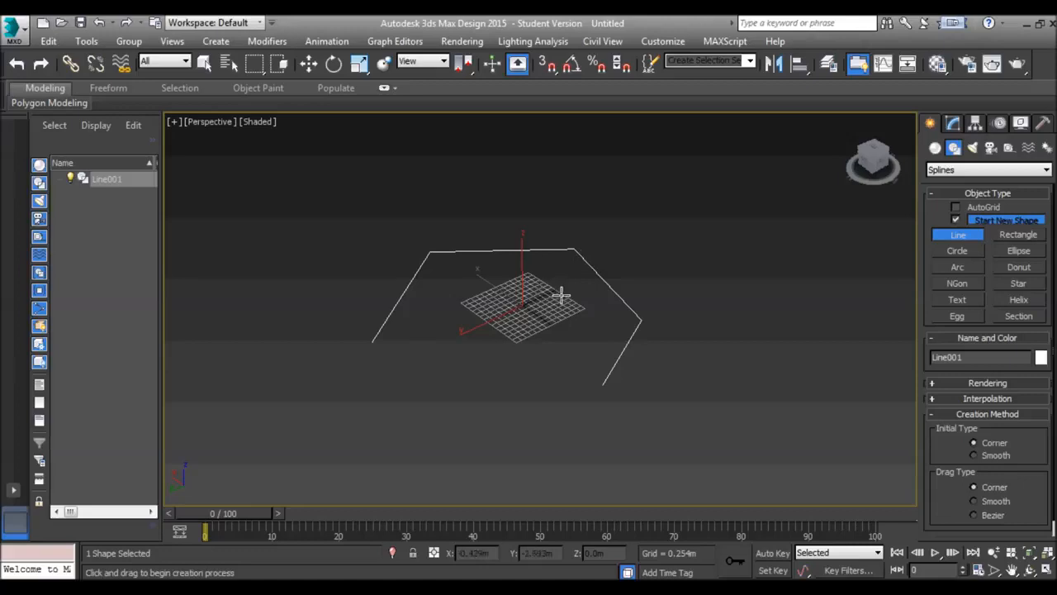
Step: Finish drawing the line, convert it to an Editable Spline and enter its Vertex sub-object level
right_click(556, 250)
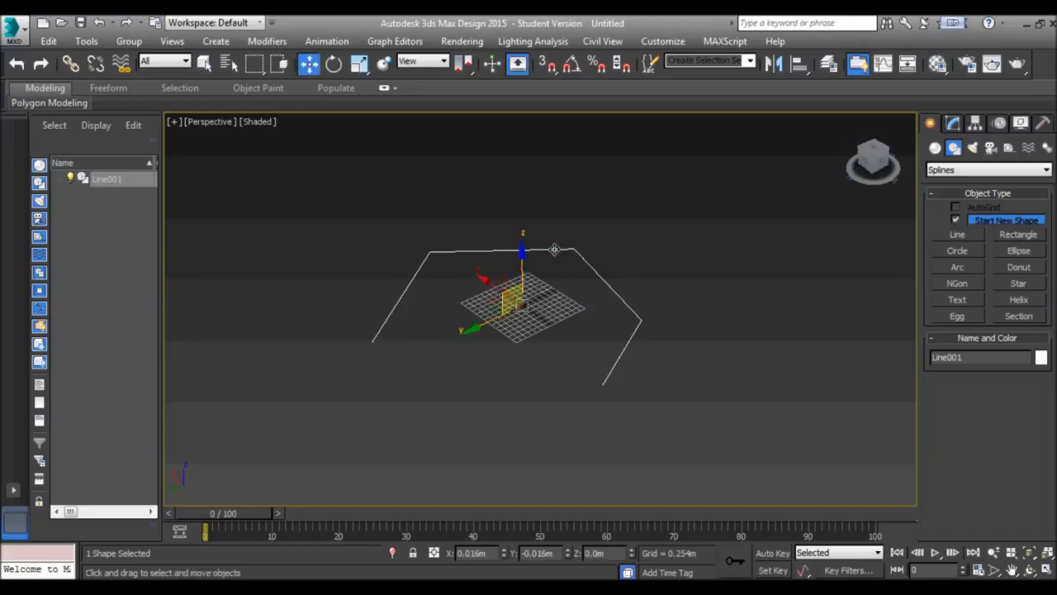
right_click(554, 250)
mouse_move(636, 407)
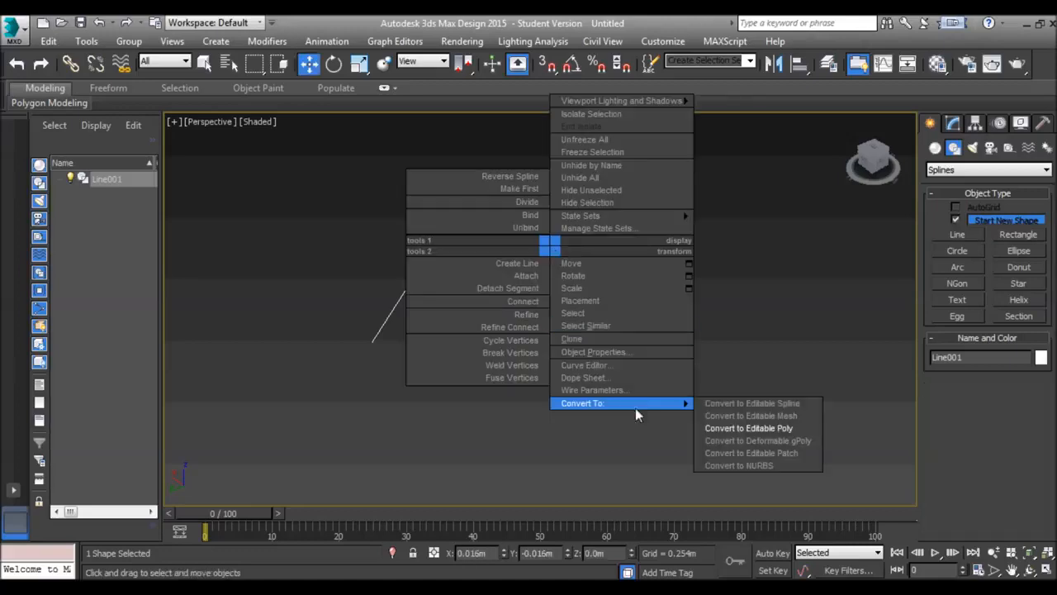
left_click(752, 403)
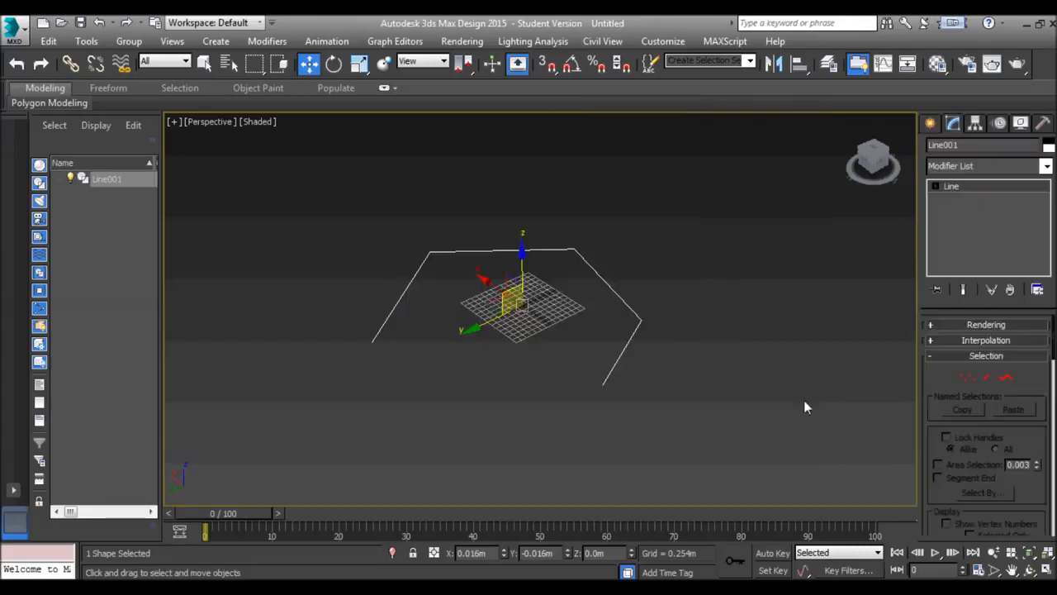
left_click(967, 378)
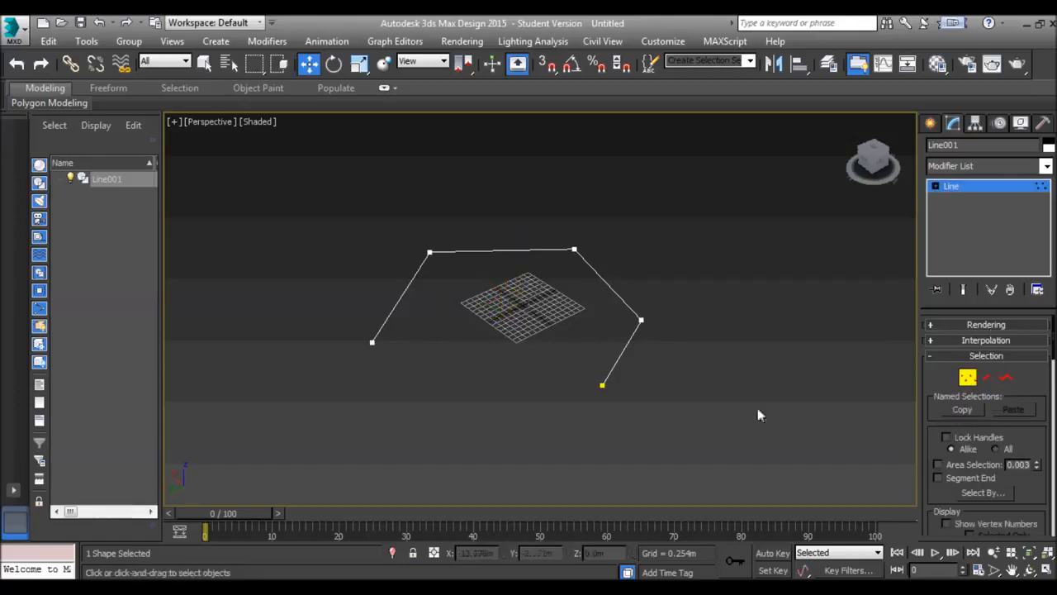
Step: Change the spline's upper-left corner vertex to Bezier Corner and pull both handles outward to curve the adjoining segments
left_click(428, 252)
right_click(428, 252)
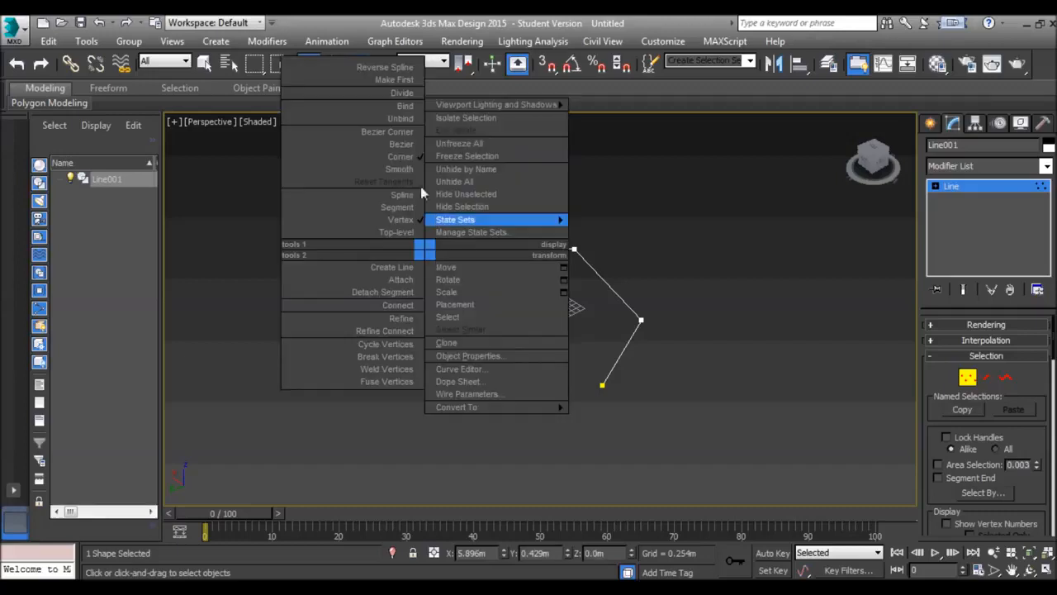
left_click(385, 131)
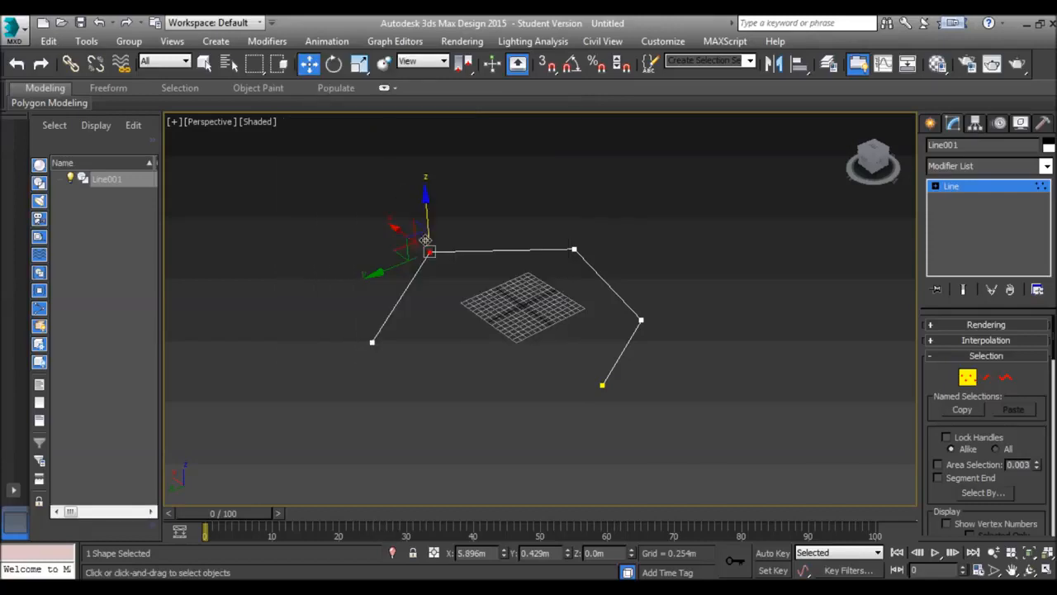
right_click(426, 244)
left_click(399, 140)
left_click_drag(414, 281, 392, 264)
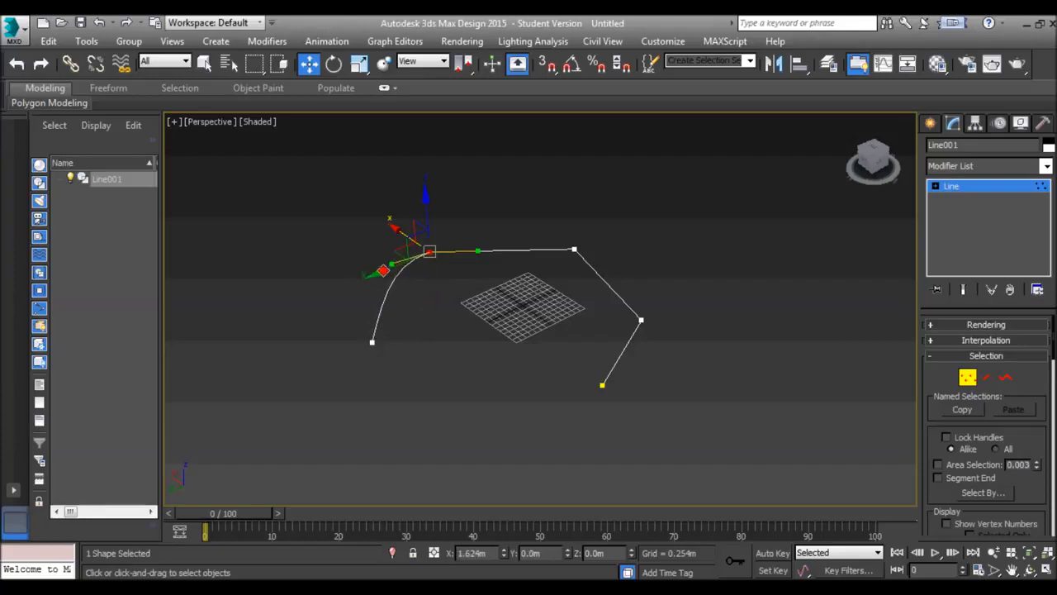
left_click_drag(478, 252, 452, 235)
Step: Change the spline's upper-right corner vertex to Bezier Corner and adjust its handles
left_click(574, 249)
right_click(570, 246)
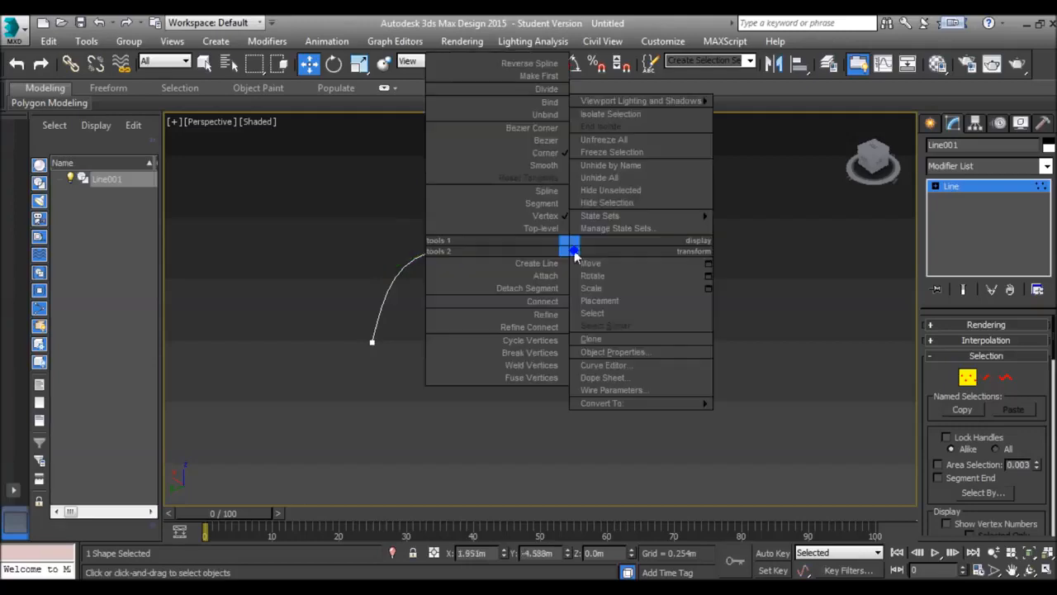
left_click(549, 130)
left_click_drag(600, 272, 616, 255)
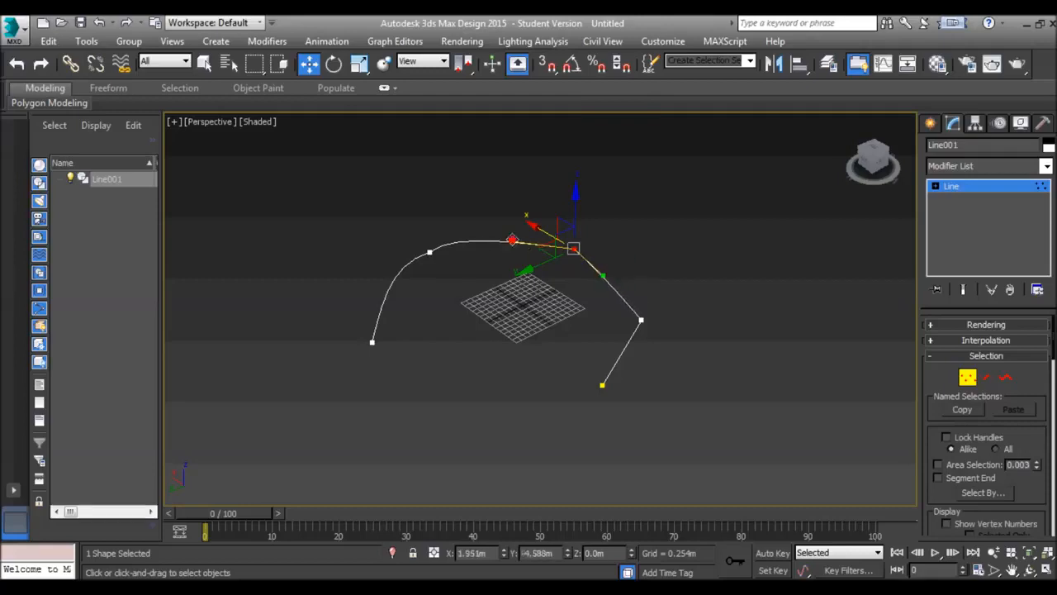
Step: Give the far-right vertex Bezier handles, bow the segment toward the end point outward, and leave Vertex sub-object level
left_click(639, 322)
right_click(640, 320)
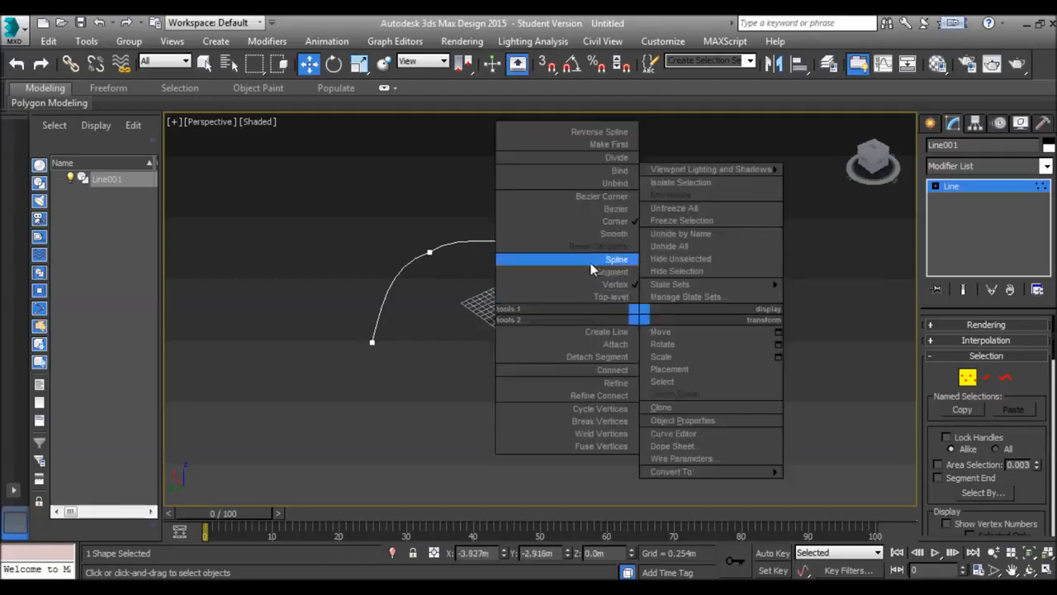
left_click(619, 209)
left_click_drag(629, 342, 655, 352)
left_click(487, 395)
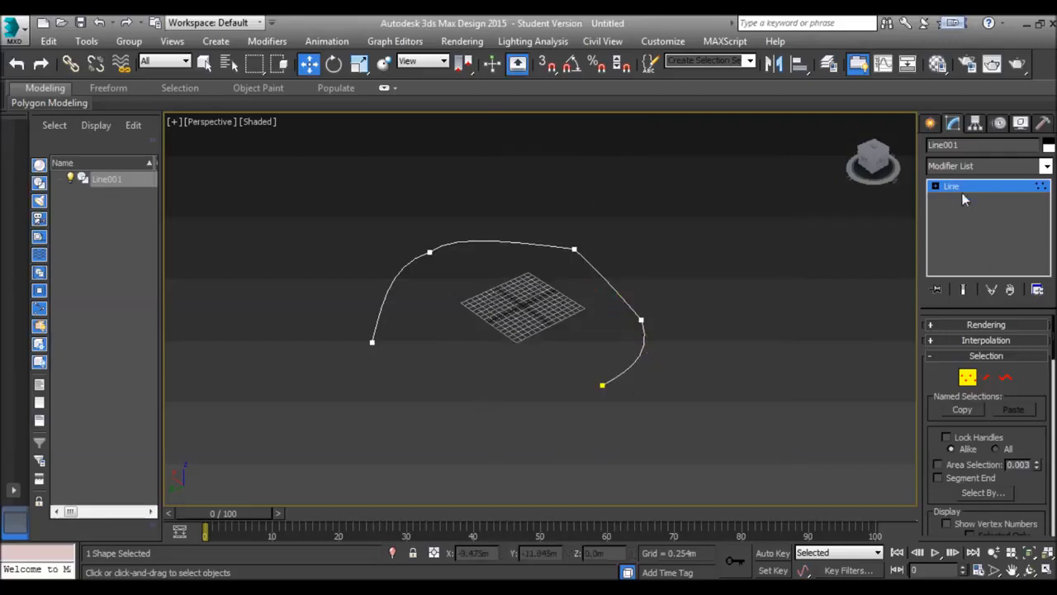
left_click(967, 375)
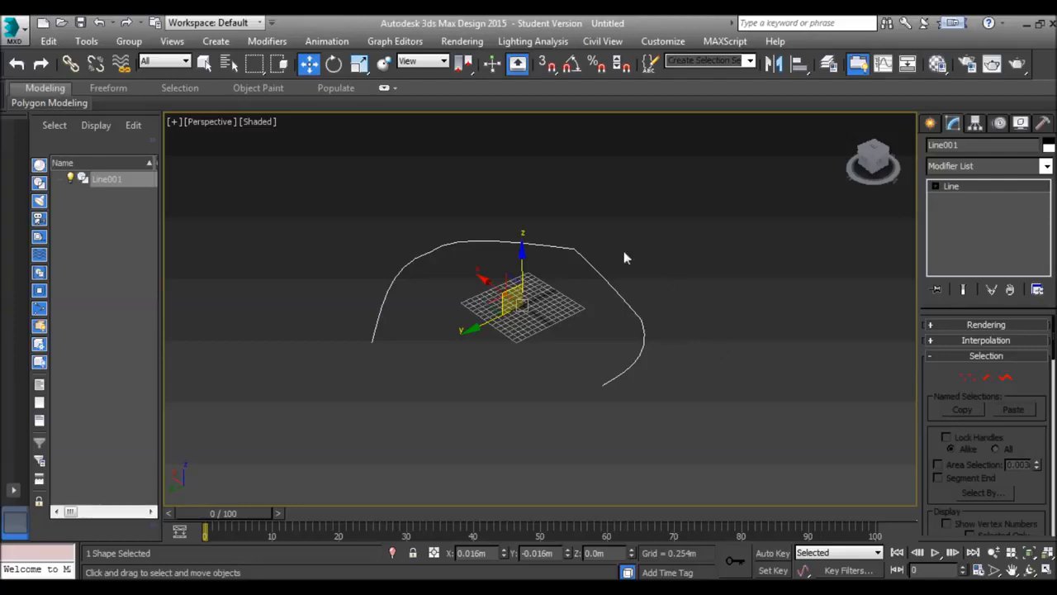
Step: Re-enter Vertex level, adjust both handles of the upper-right vertex to smooth its bend, and leave Vertex level
left_click(977, 378)
left_click(573, 248)
left_click_drag(535, 267, 521, 274)
left_click_drag(588, 283, 611, 271)
left_click(967, 379)
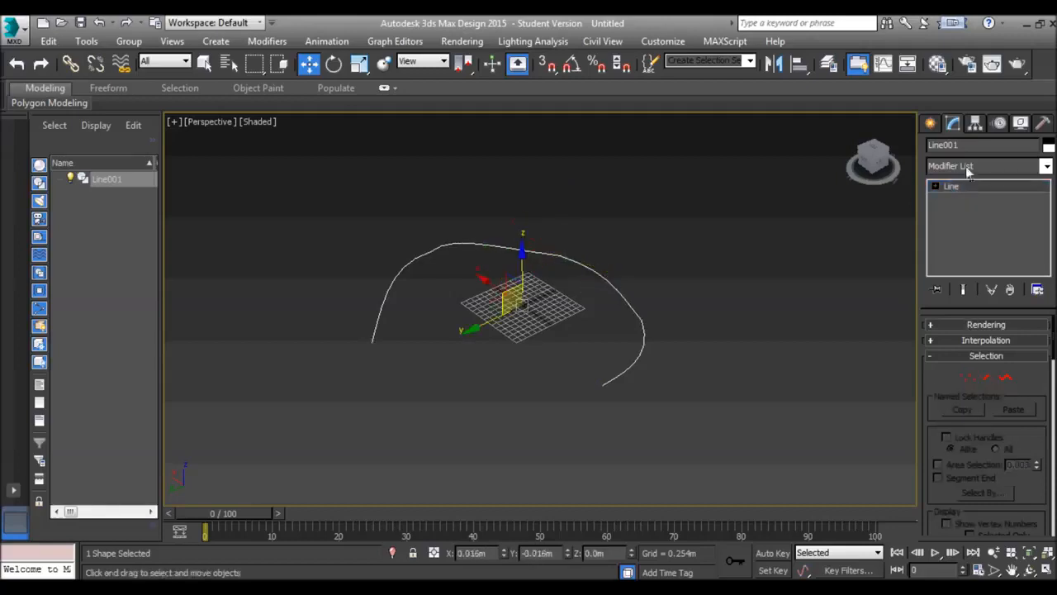
Step: Draw a small spline circle of about 0.371 m radius in front of the grid, inside the curved line
left_click(932, 123)
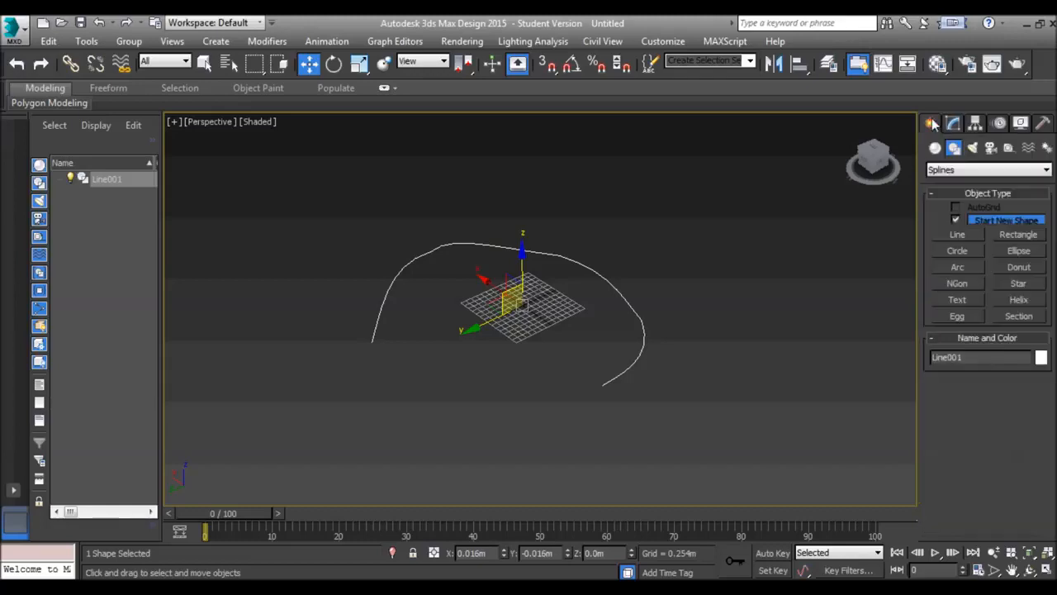
left_click(958, 251)
mouse_move(495, 365)
left_mouse_down()
mouse_move(478, 396)
mouse_move(499, 364)
left_mouse_up()
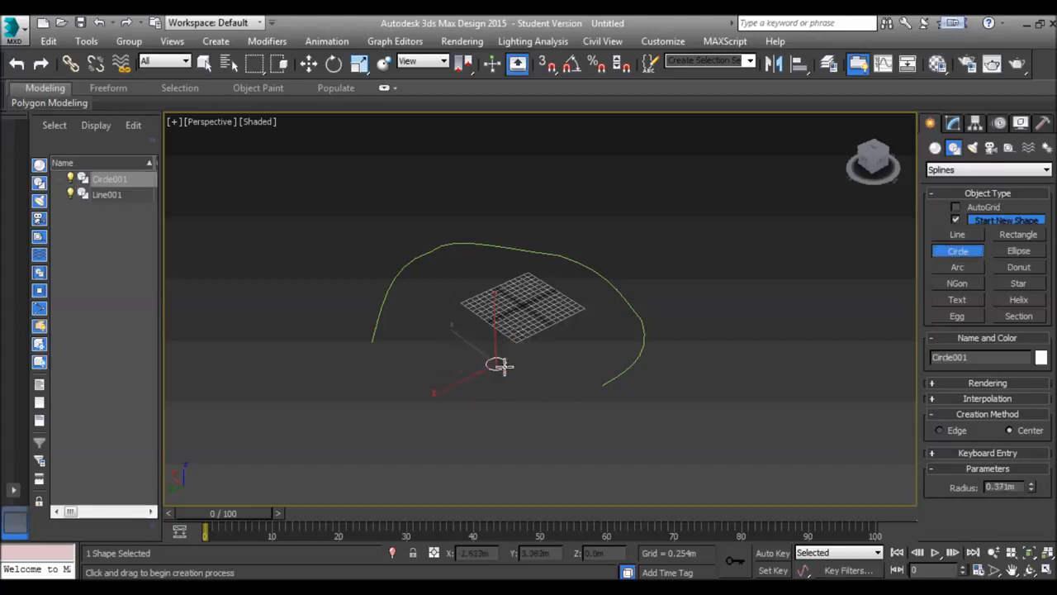
key("w")
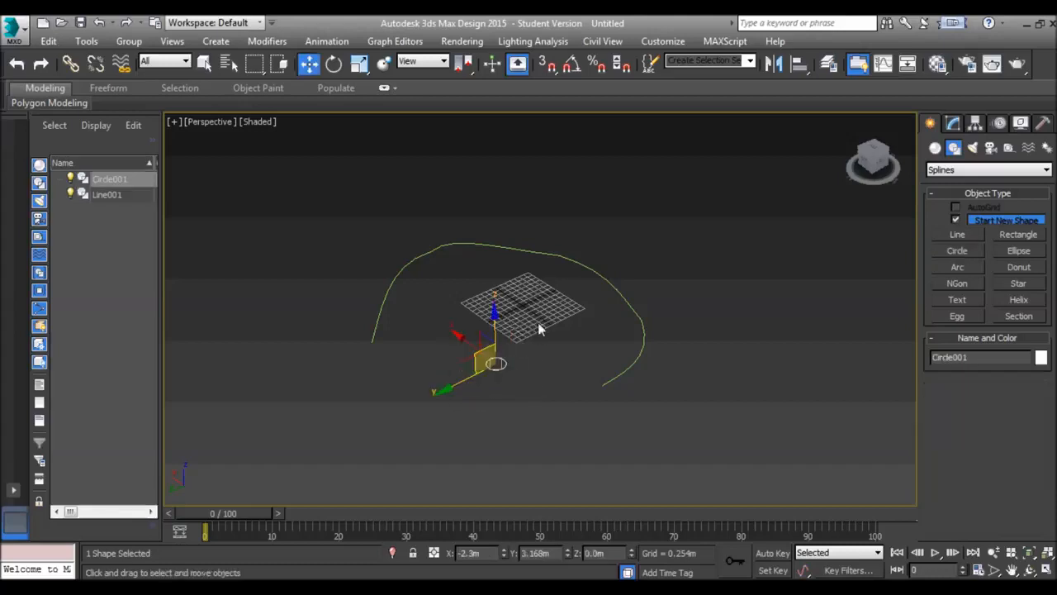
Step: Apply a Bevel Profile modifier to the curved line and pick the circle as its profile
left_click(581, 265)
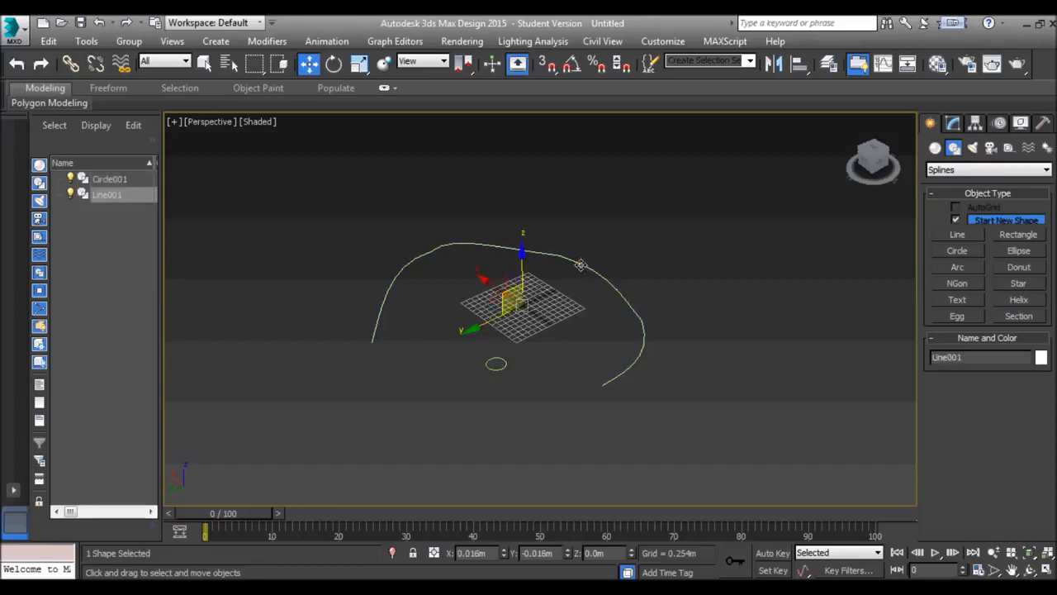
left_click(954, 123)
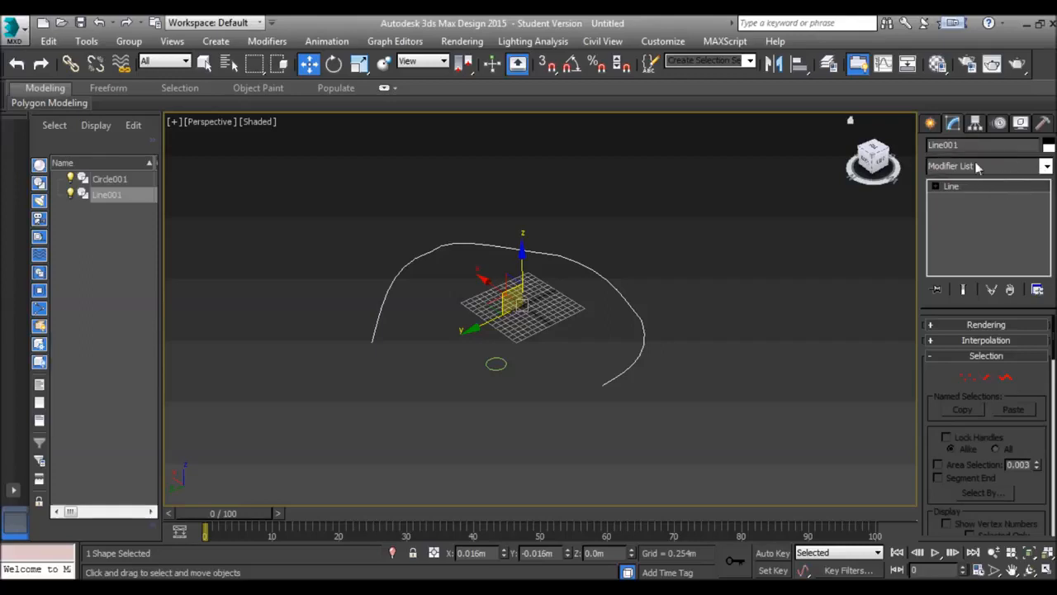
left_click(1046, 166)
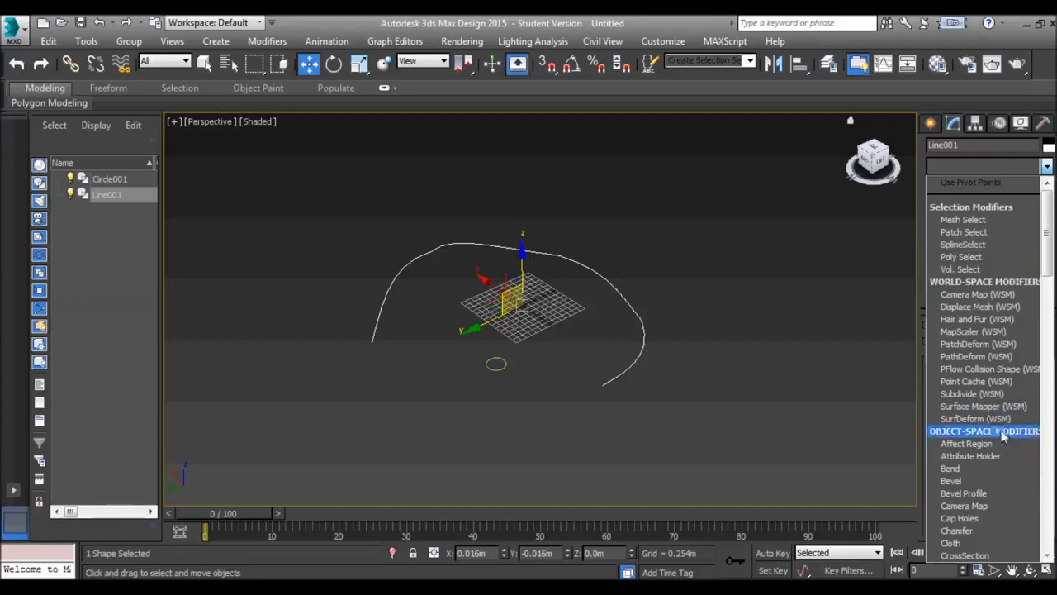
left_click(983, 493)
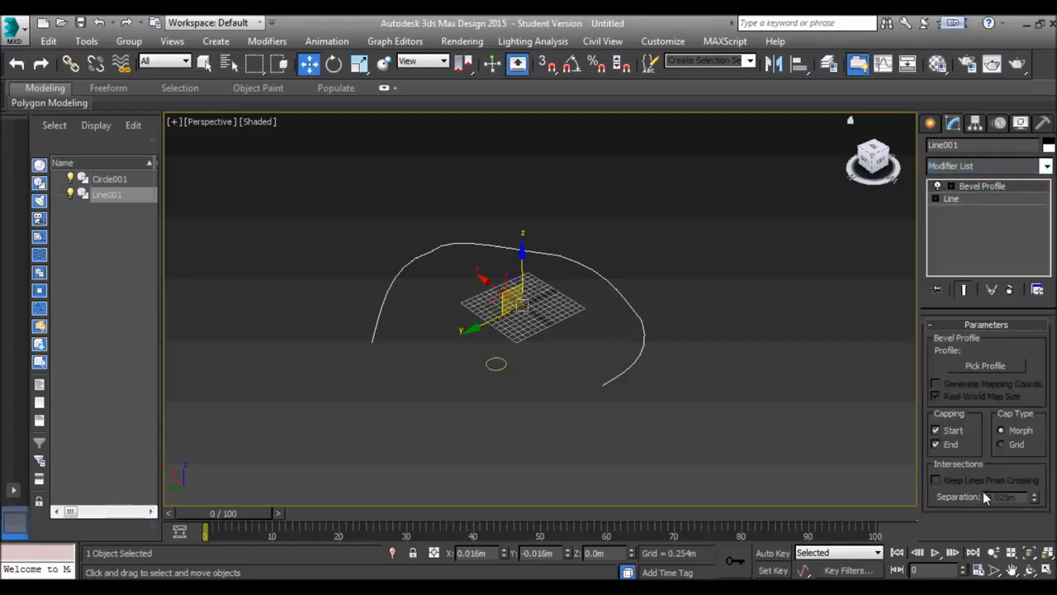
left_click(982, 366)
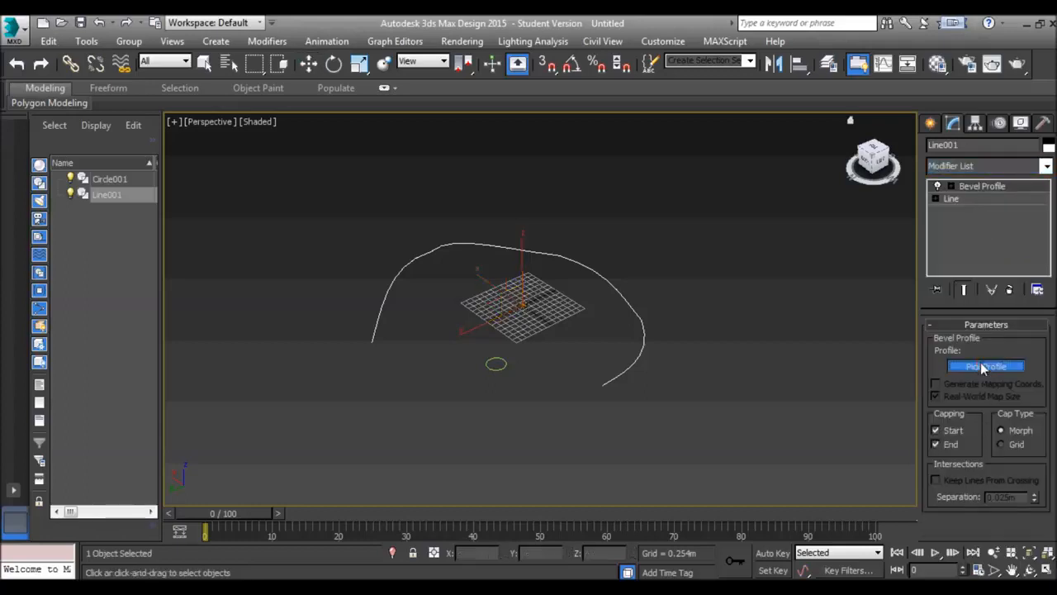
left_click(499, 366)
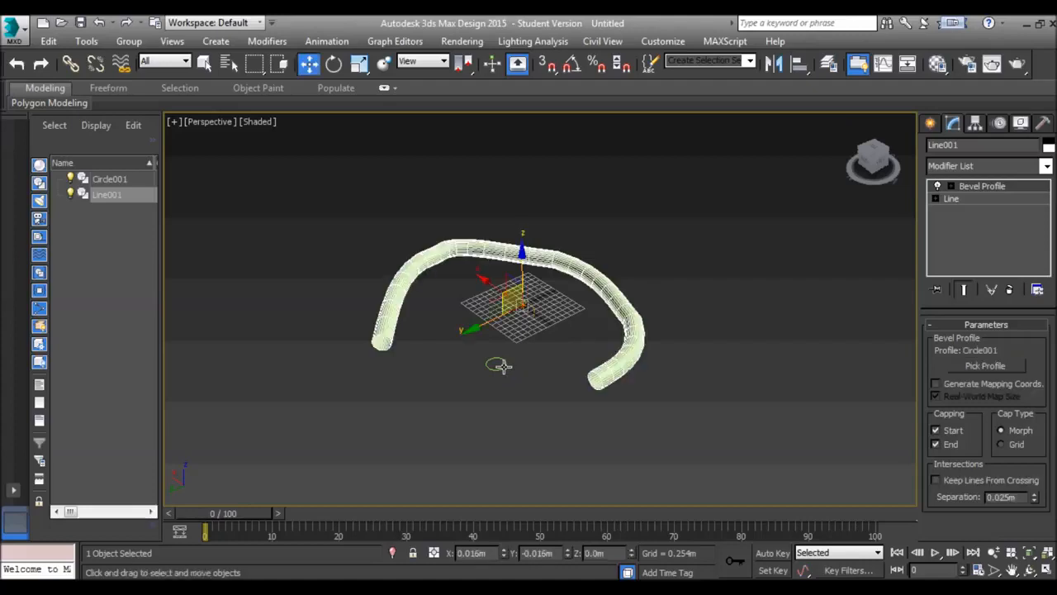
Step: Reduce the profile circle's radius to 0.145 m to make the tube thinner
scroll(501, 366, "up", 3)
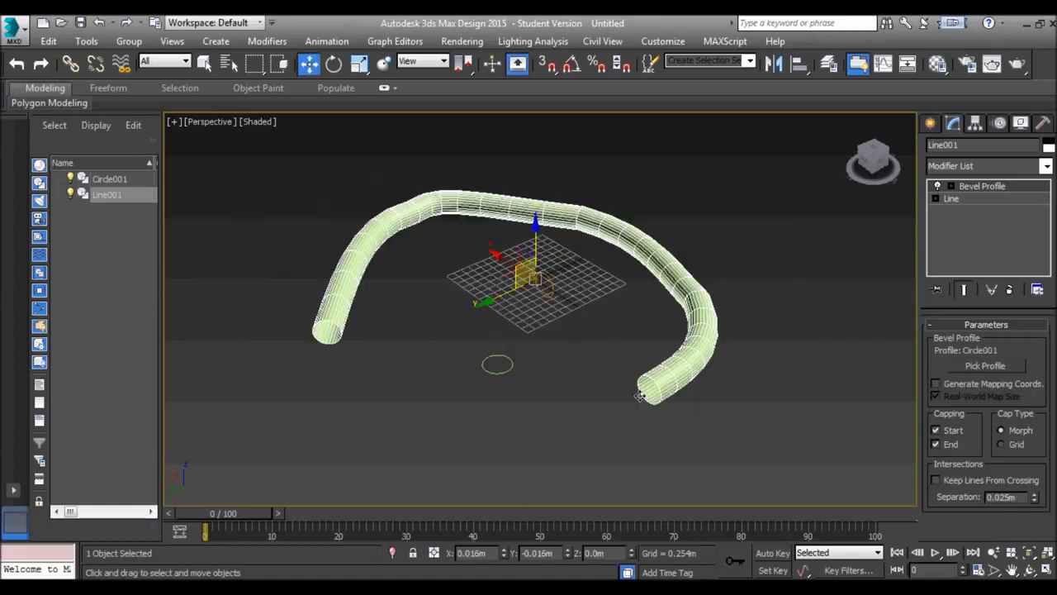
left_click(500, 357)
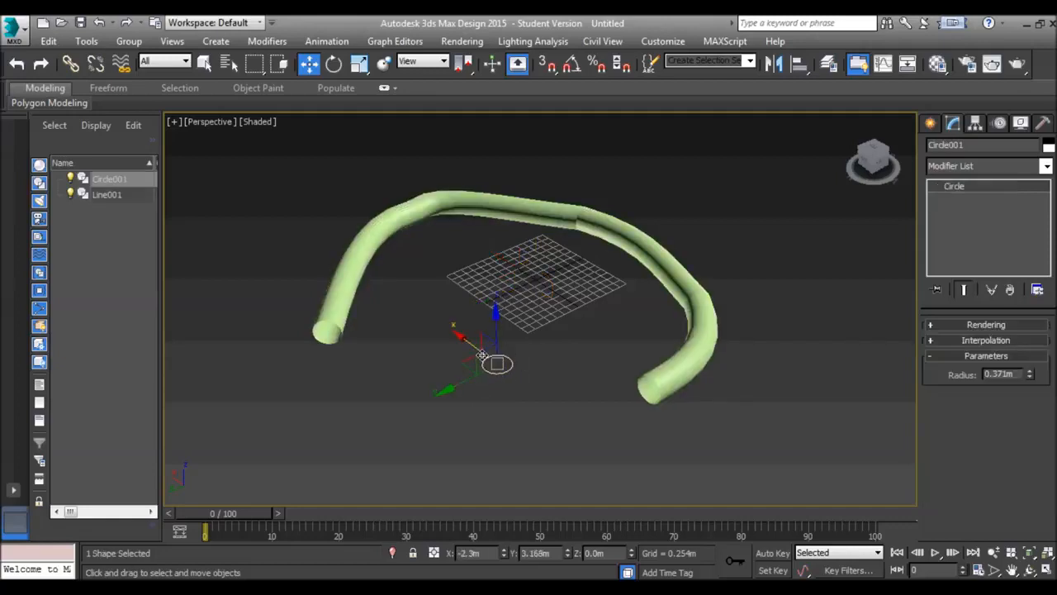
left_click_drag(1029, 377, 1046, 421)
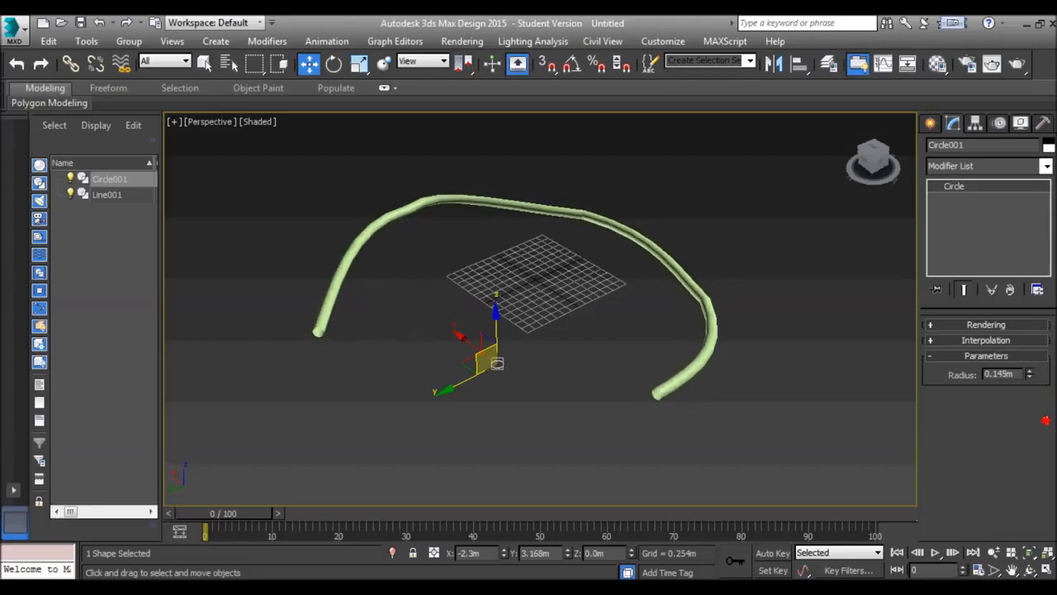
Step: Lower the profile circle's interpolation steps to 0
scroll(603, 273, "up", 5)
scroll(578, 293, "down", 3)
scroll(575, 297, "up", 1)
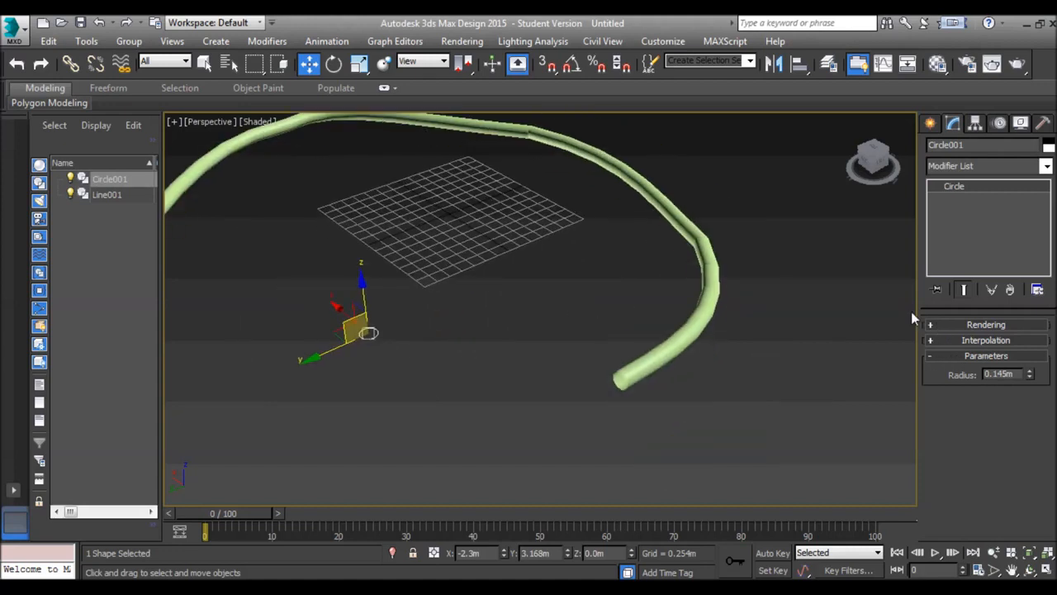
left_click(948, 340)
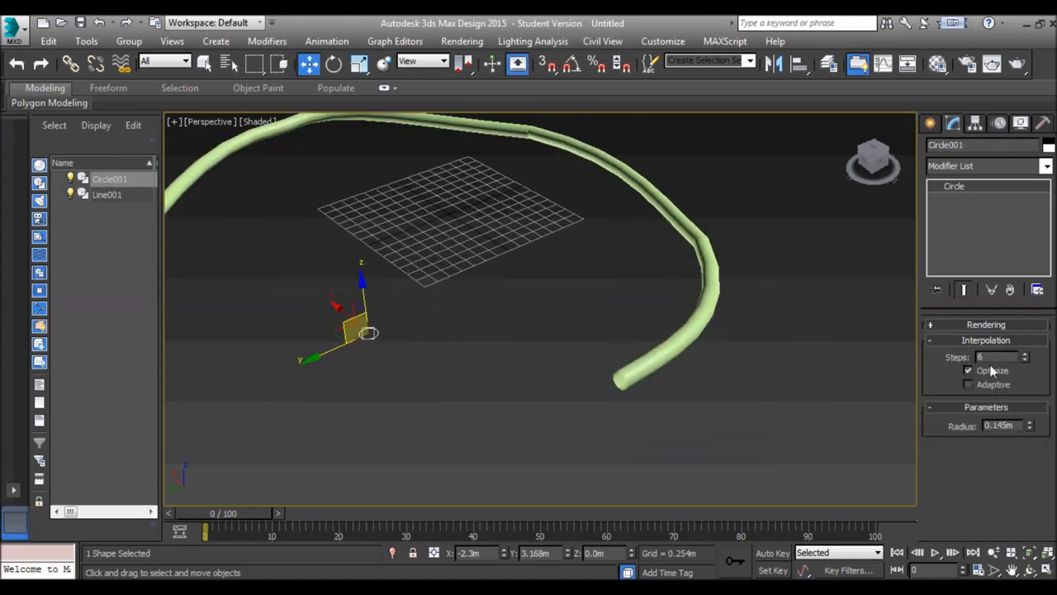
middle_click_drag(441, 319, 482, 309)
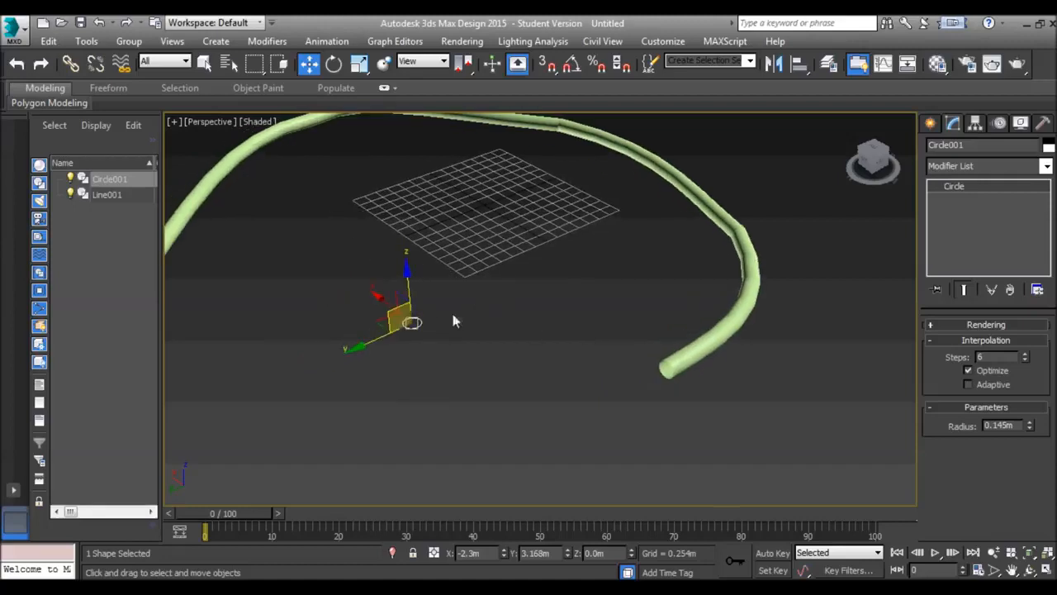
left_click(1026, 360)
left_click(1026, 361)
left_click(1026, 361)
left_click(1026, 361)
Step: Select the tube and inspect the cross-section at its open end up close
scroll(766, 397, "up", 5)
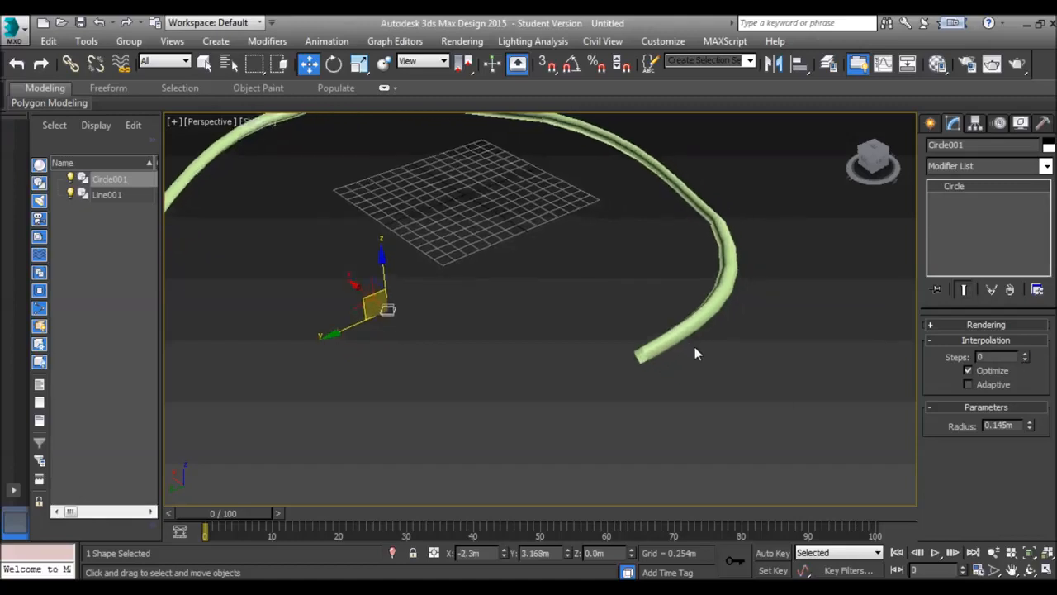
left_click(534, 329)
left_click(529, 352)
middle_click_drag(528, 351, 576, 300, "alt")
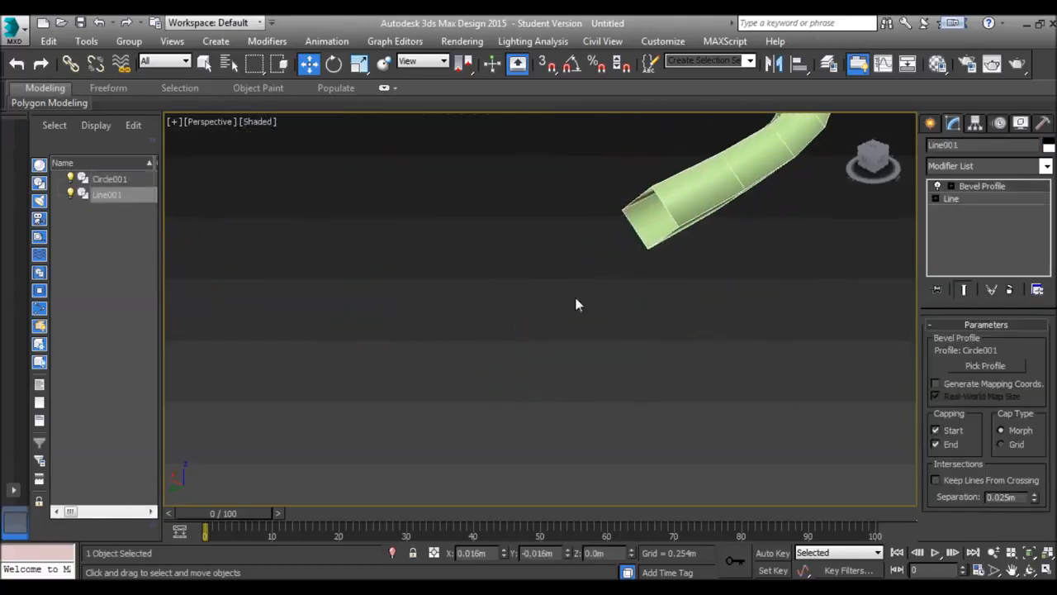
scroll(593, 263, "down", 4)
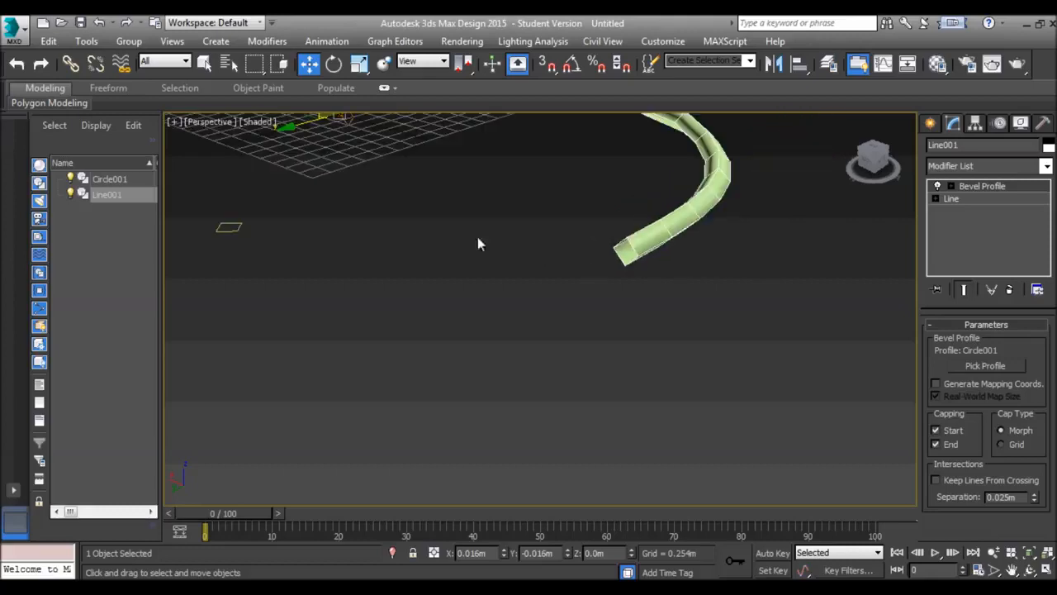
scroll(479, 241, "up", 1)
Step: Reselect the profile circle and vary its interpolation steps up and down, returning them to 0
left_click(255, 252)
left_click(253, 251)
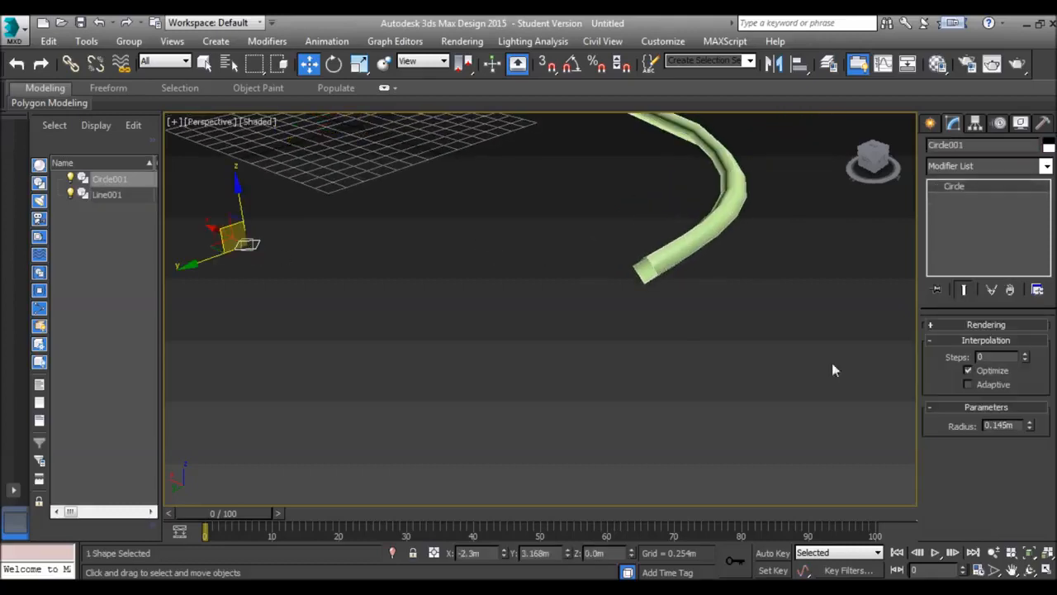
left_click(1024, 354)
left_click(1026, 354)
left_click(1026, 354)
left_click(1026, 359)
left_click(1027, 359)
left_click(1027, 359)
left_click(1027, 354)
left_click(1026, 355)
left_click(1026, 355)
left_click(1026, 360)
left_click(1026, 360)
left_click(1027, 361)
middle_click_drag(540, 299, 669, 407)
scroll(669, 407, "down", 4)
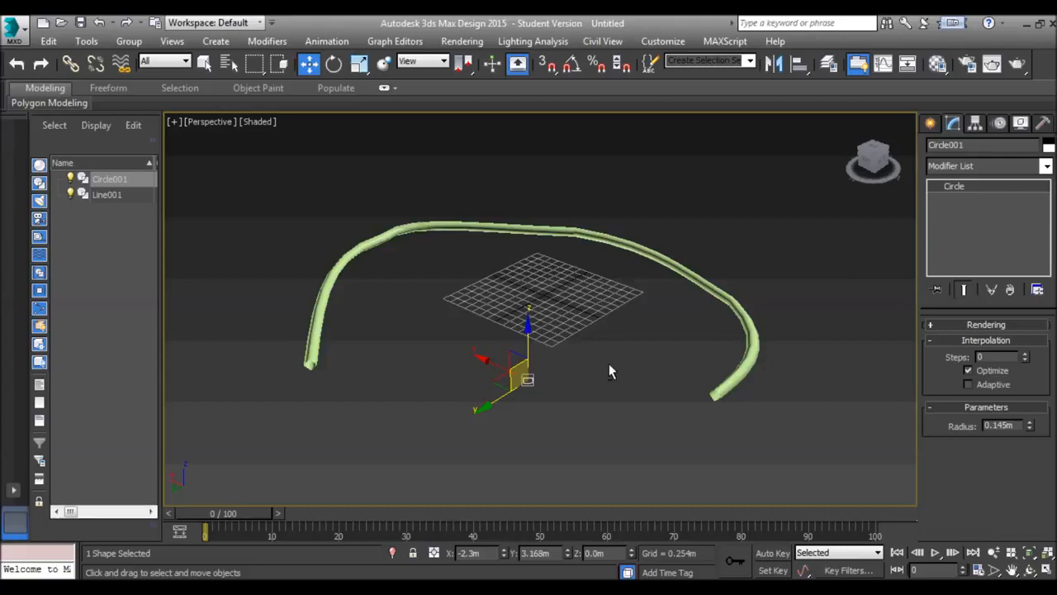
middle_click_drag(608, 363, 605, 391, "alt")
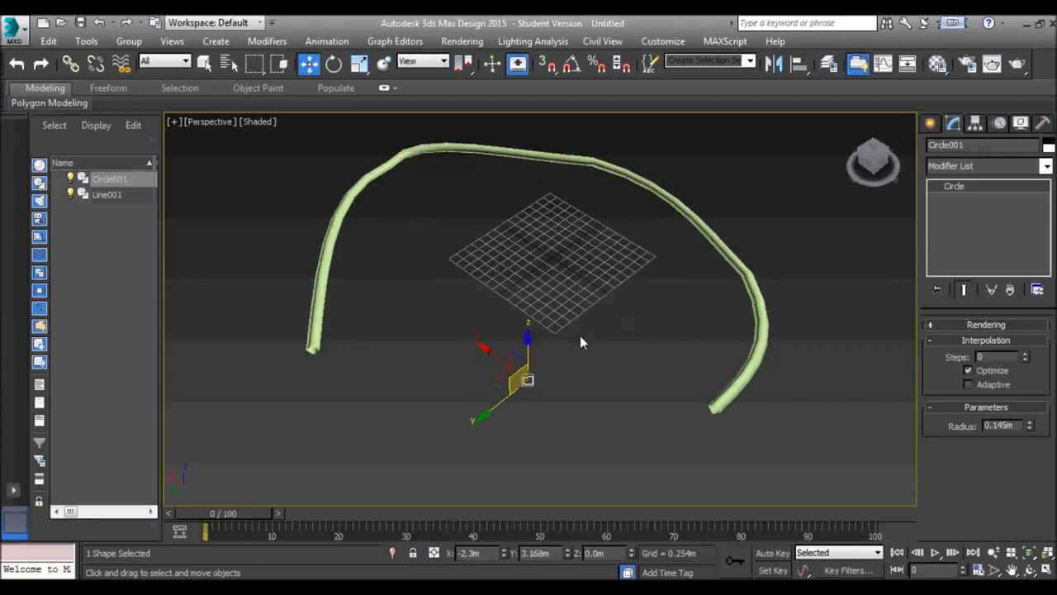